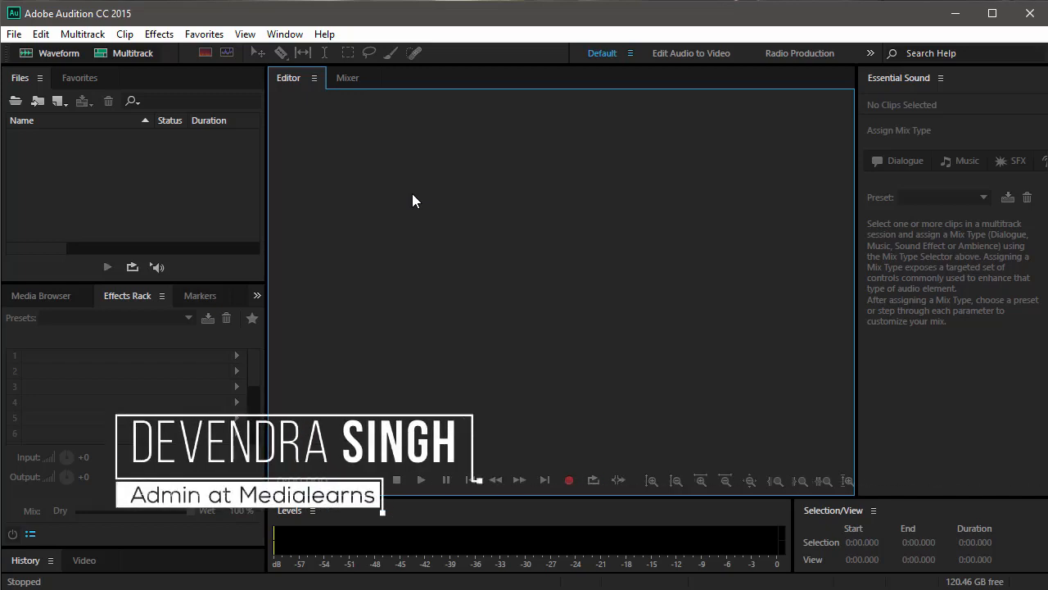
# Step: Open three MP3 files from the NCS folder: Ahrix - Nova, Alan Walker - Fade and Alan Walker - Force
pyautogui.click(255, 178)
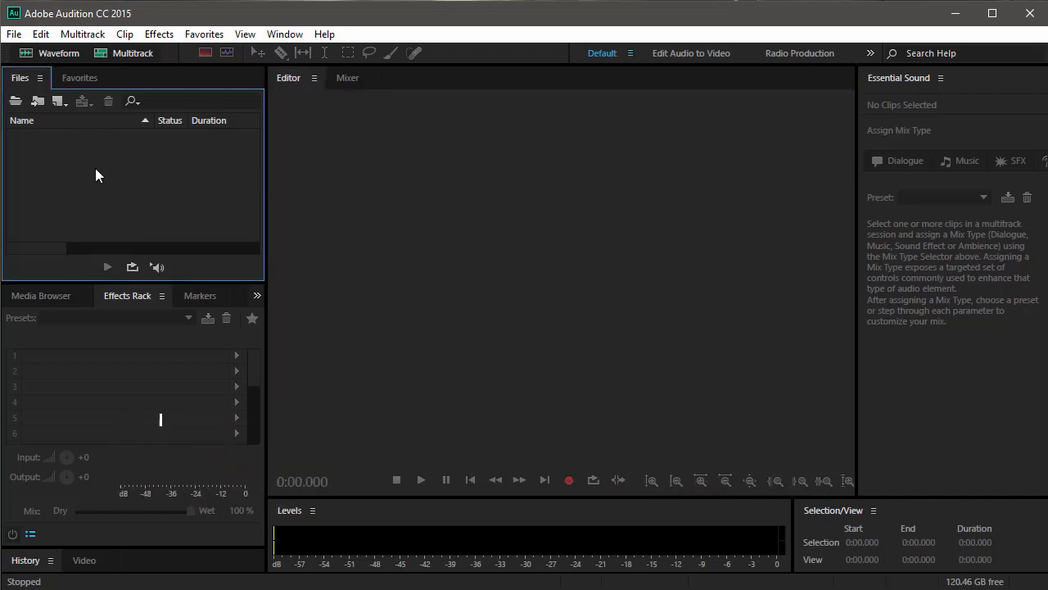
pyautogui.hotkey('ctrl', 'o')
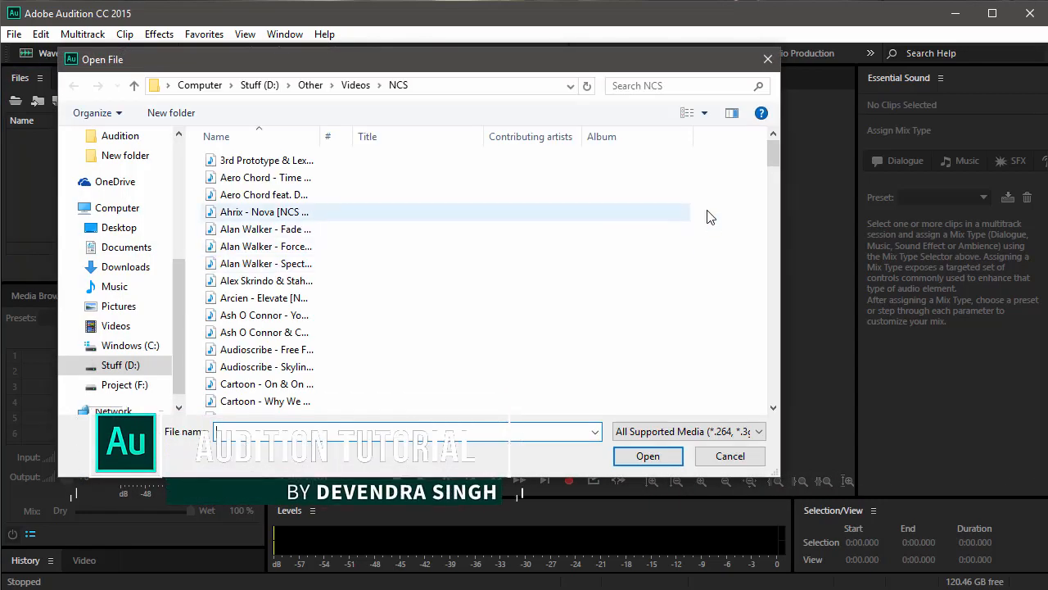
pyautogui.moveTo(710, 217); pyautogui.dragTo(426, 250)
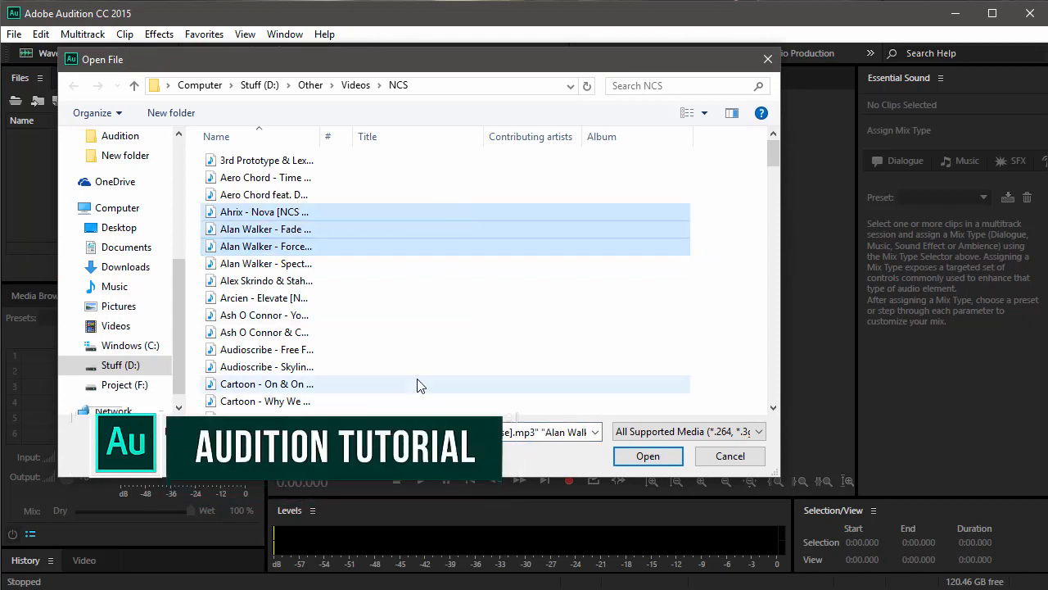
pyautogui.click(629, 461)
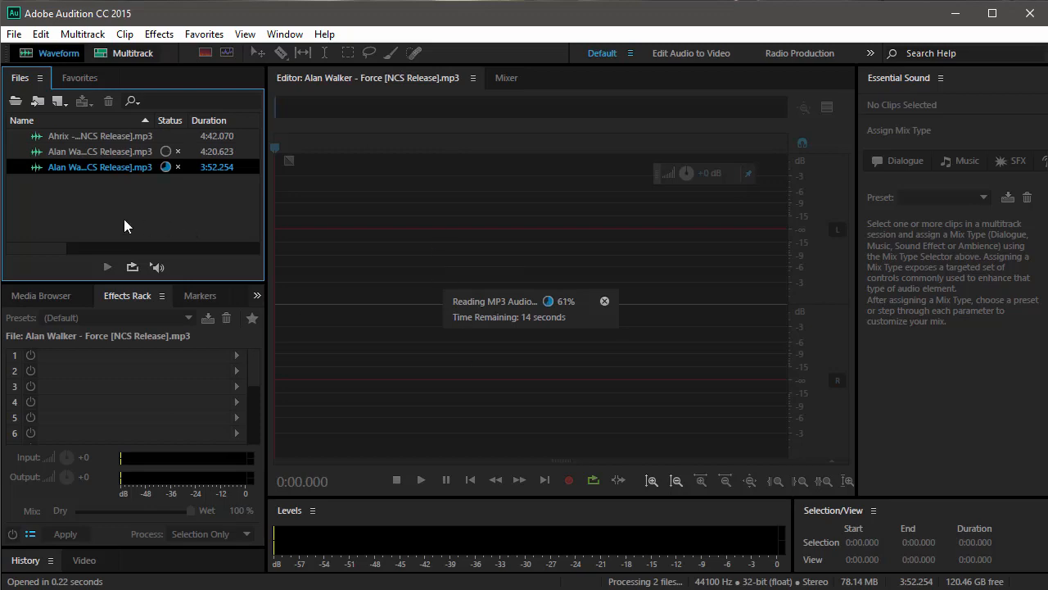
# Step: Display Ahrix - Nova in the waveform editor and shorten the visible range to end at 4:30.373
pyautogui.click(122, 139)
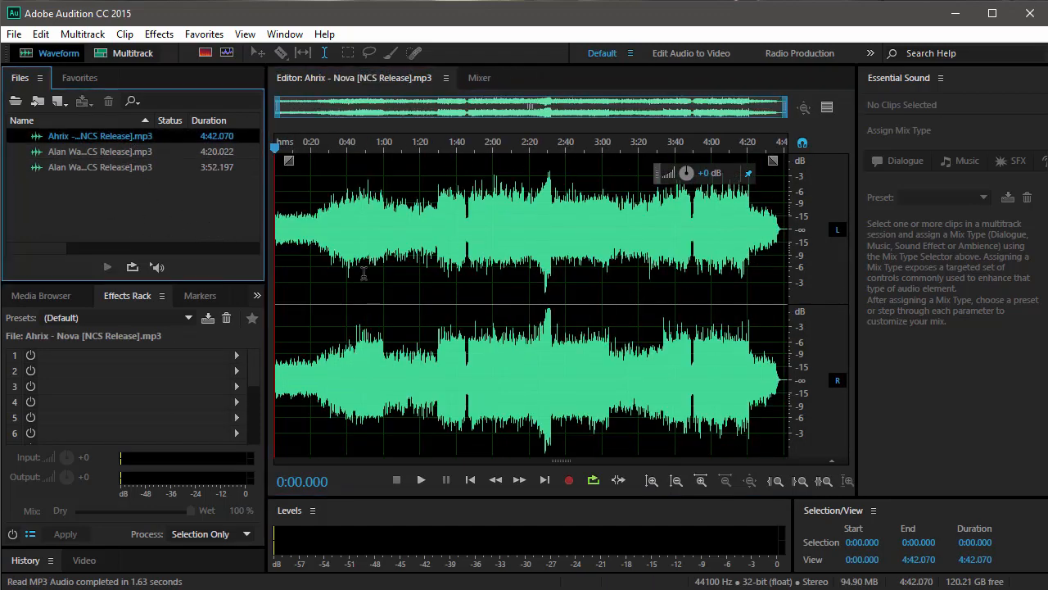
pyautogui.click(784, 114)
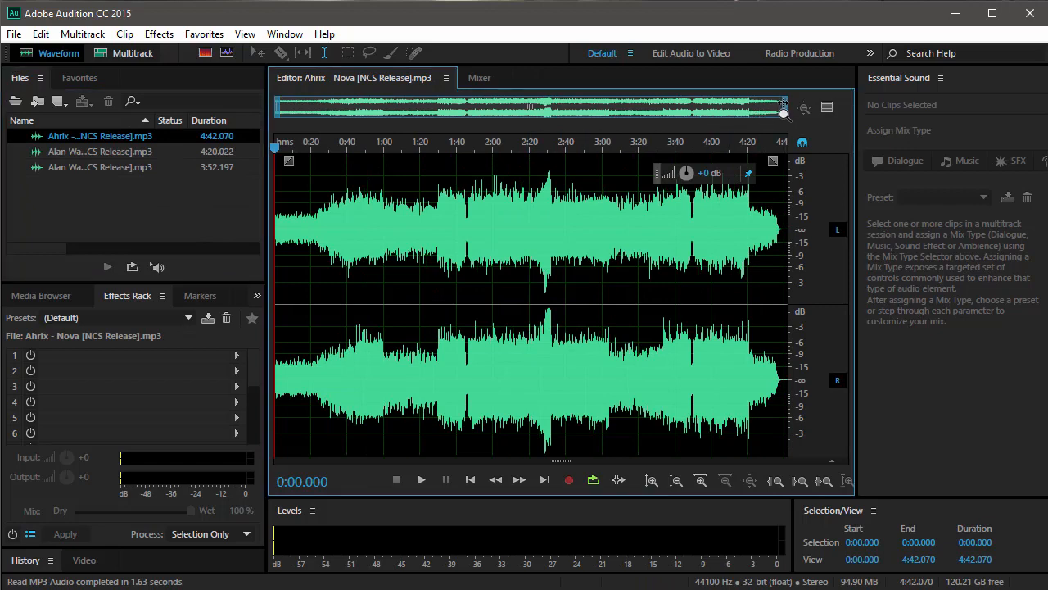
pyautogui.moveTo(784, 113); pyautogui.dragTo(760, 104)
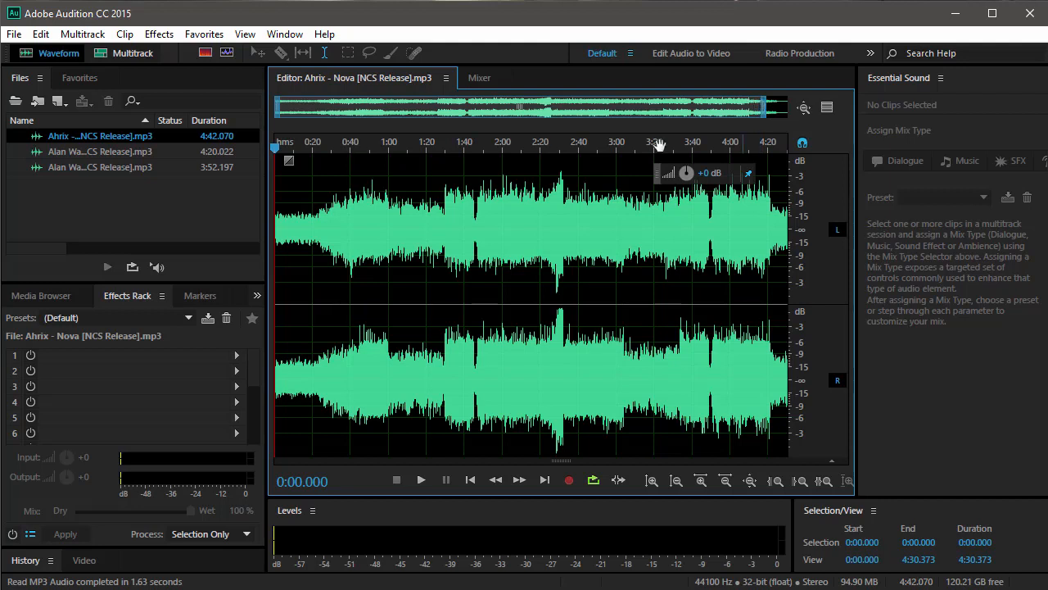
pyautogui.click(147, 217)
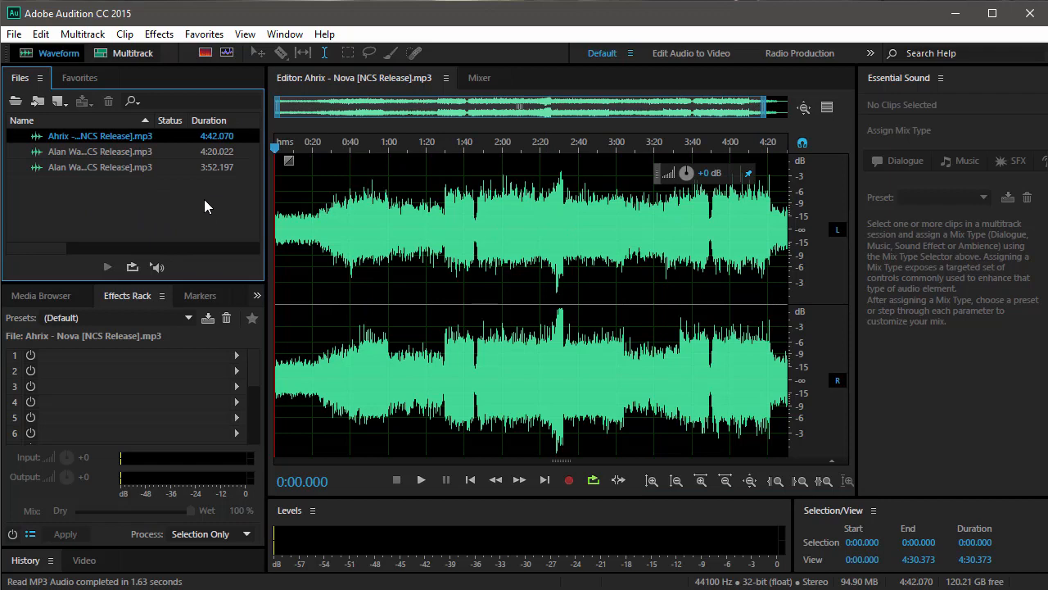
# Step: Start a new multitrack session named YT and keep its template at None
pyautogui.click(114, 54)
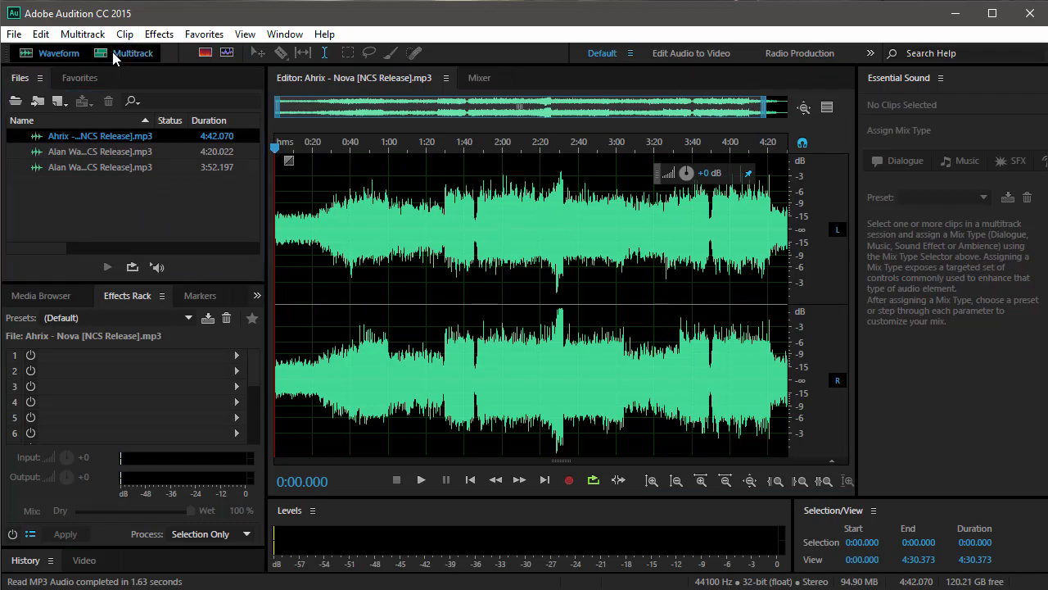
pyautogui.moveTo(443, 208); pyautogui.dragTo(412, 192)
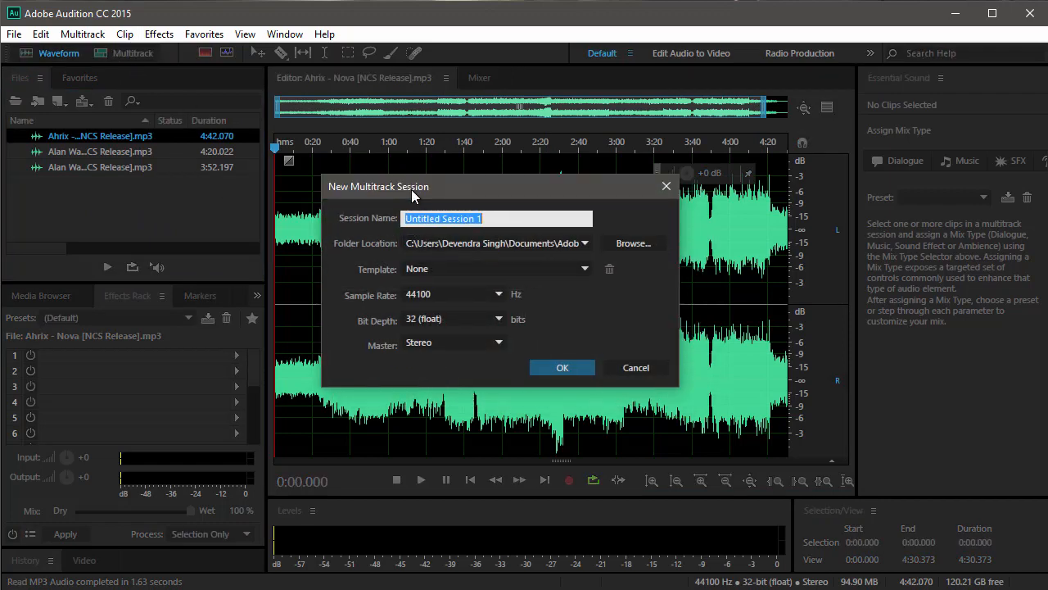
pyautogui.moveTo(498, 216); pyautogui.dragTo(69, 220)
pyautogui.write('YT')
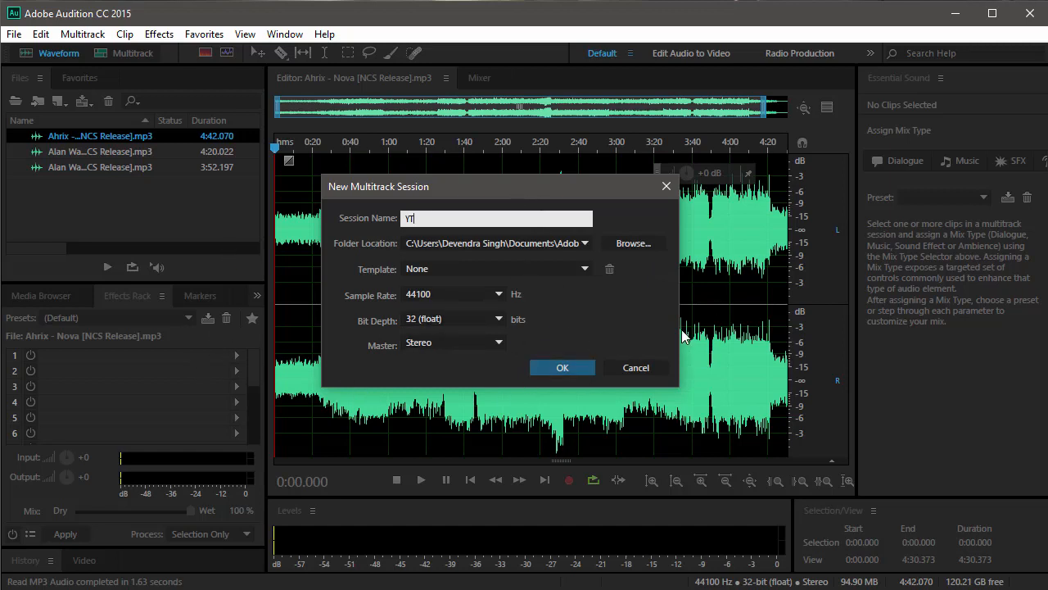
pyautogui.click(411, 269)
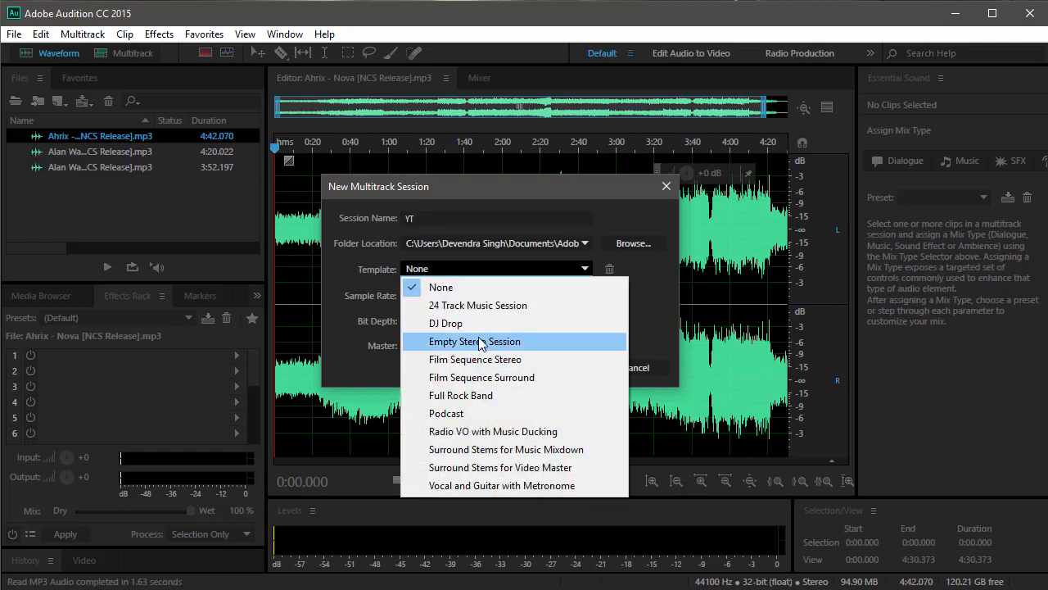
pyautogui.click(632, 299)
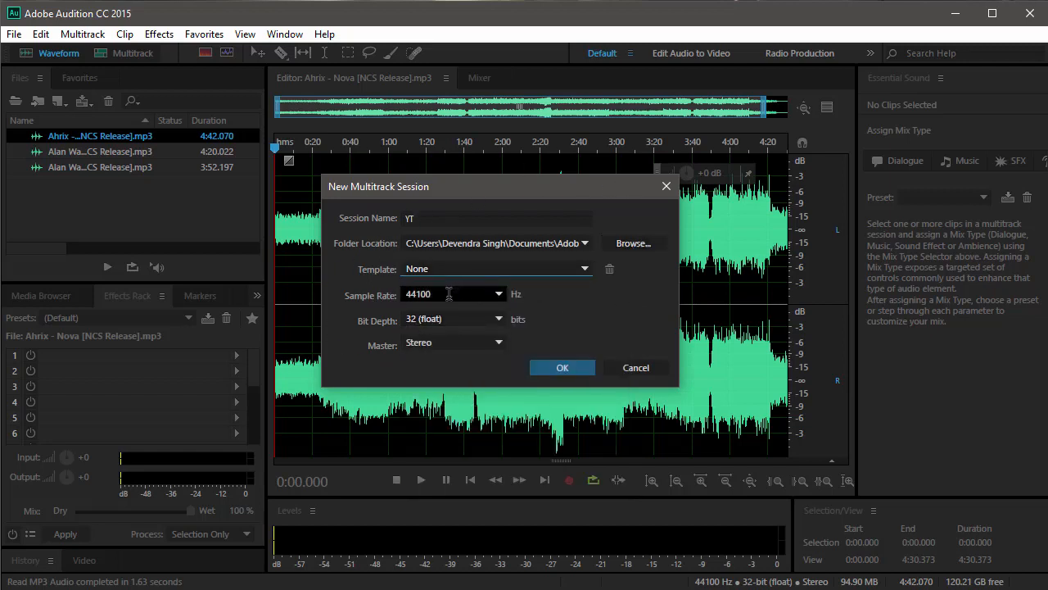
# Step: Create the session with a 44100 Hz sample rate, 32 (float) bit depth and a Stereo master
pyautogui.click(501, 296)
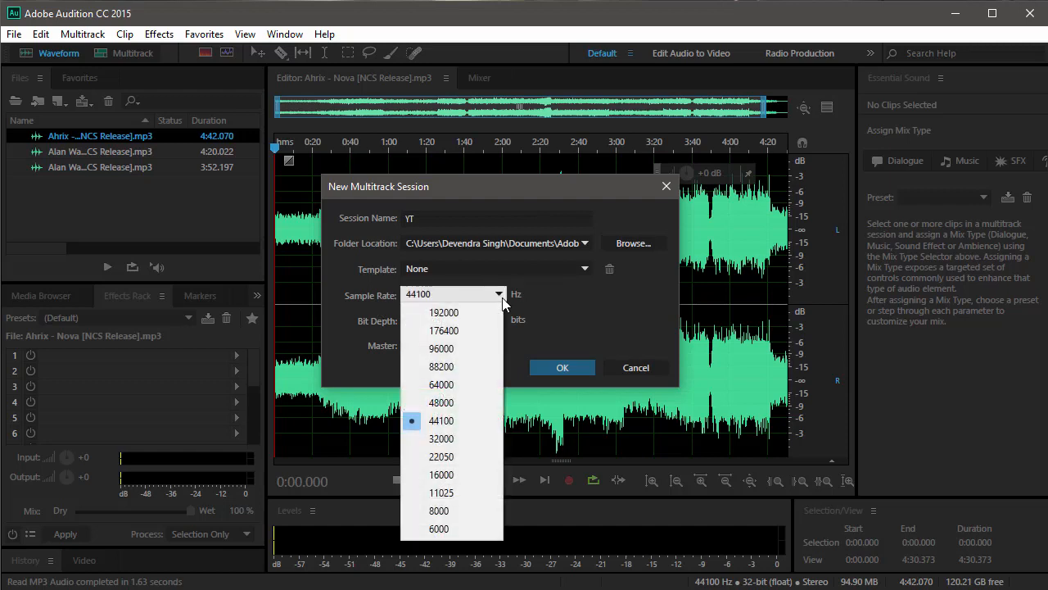
pyautogui.click(442, 420)
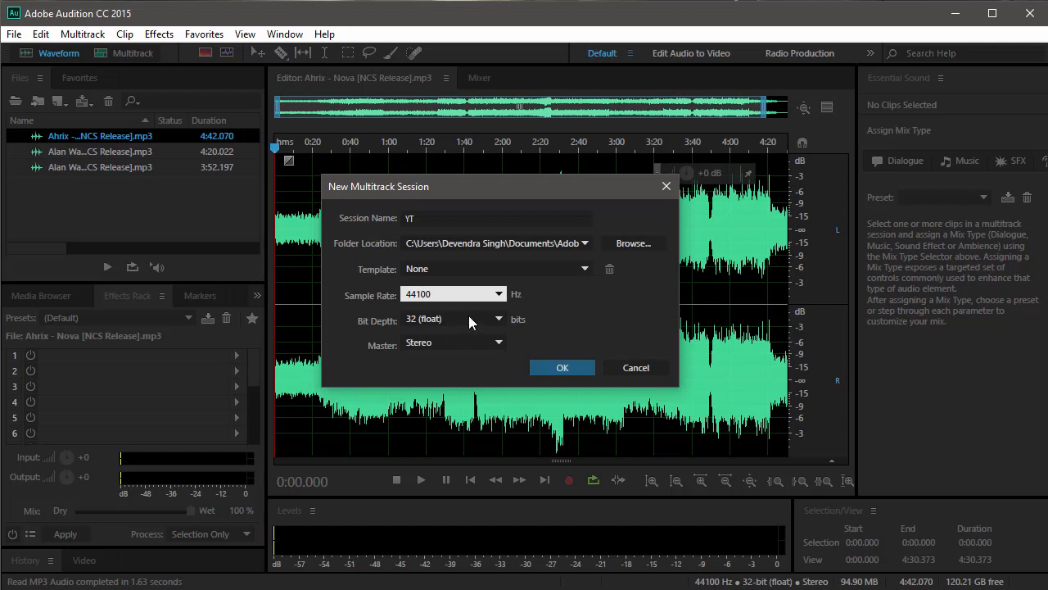
pyautogui.click(495, 321)
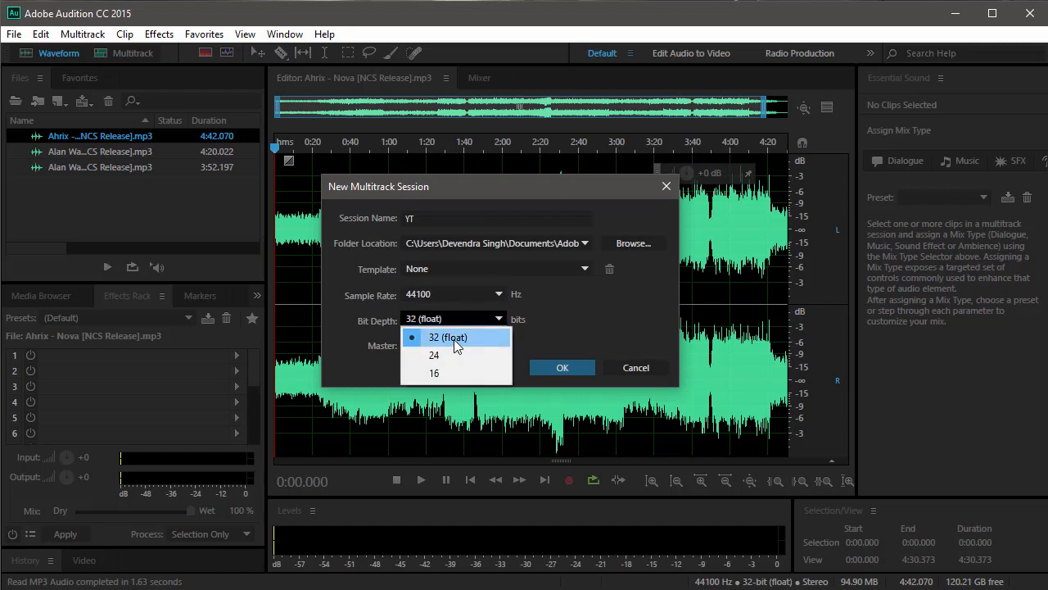
pyautogui.click(470, 338)
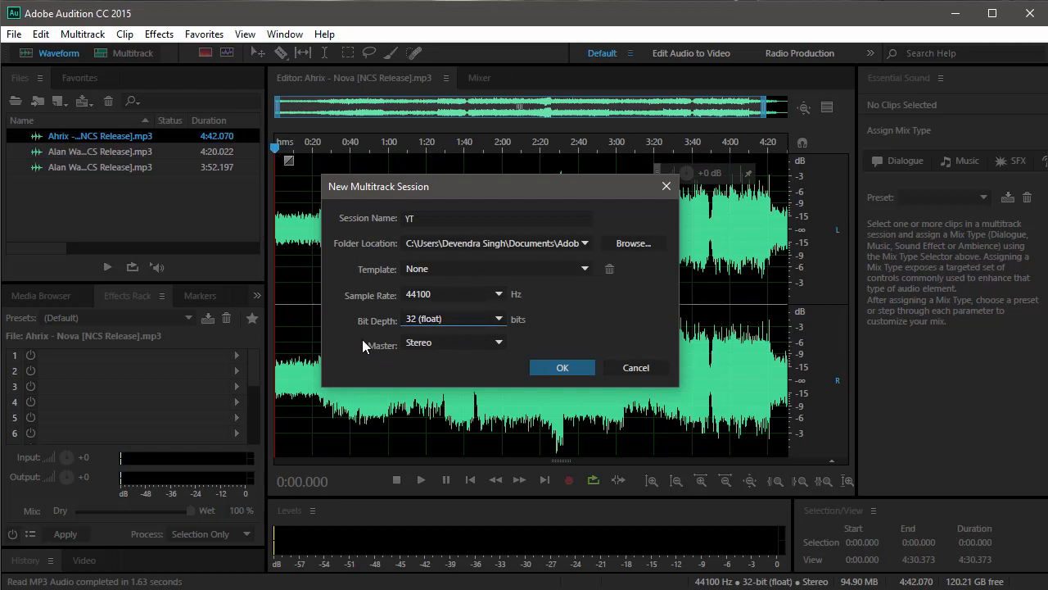
pyautogui.click(501, 323)
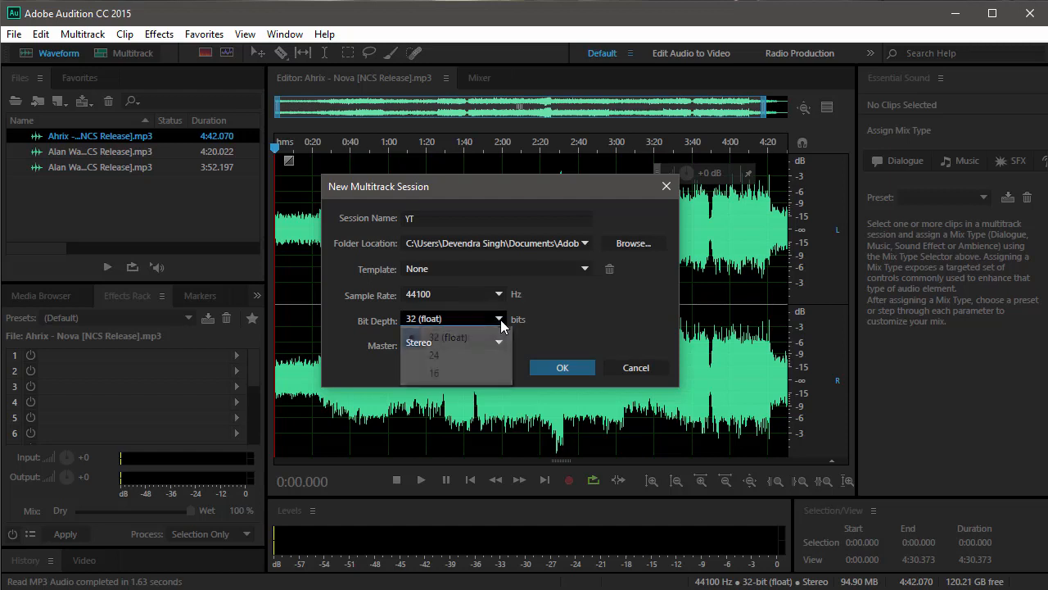
pyautogui.click(456, 338)
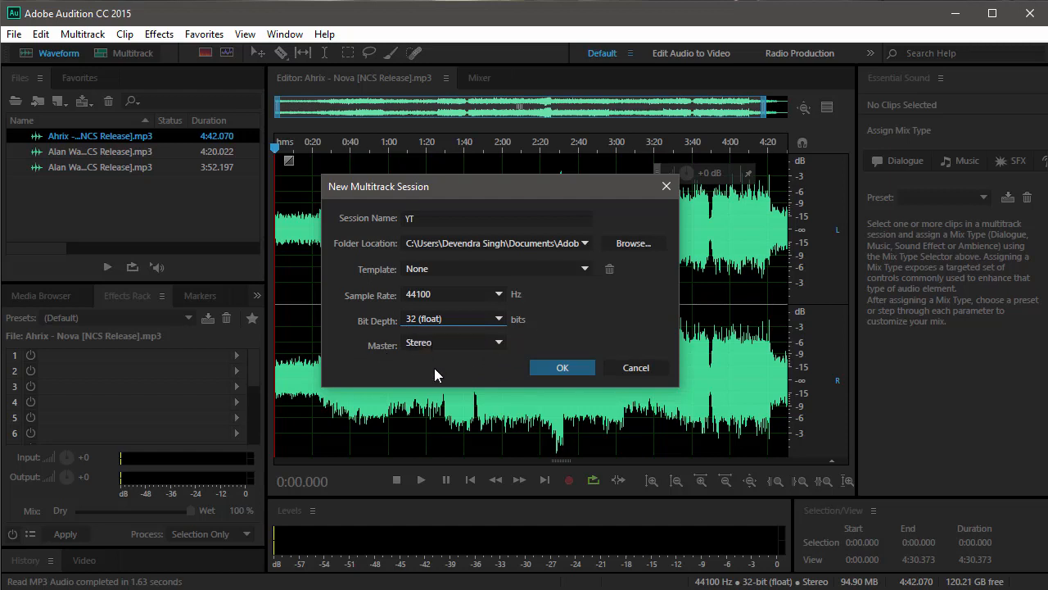
pyautogui.click(488, 348)
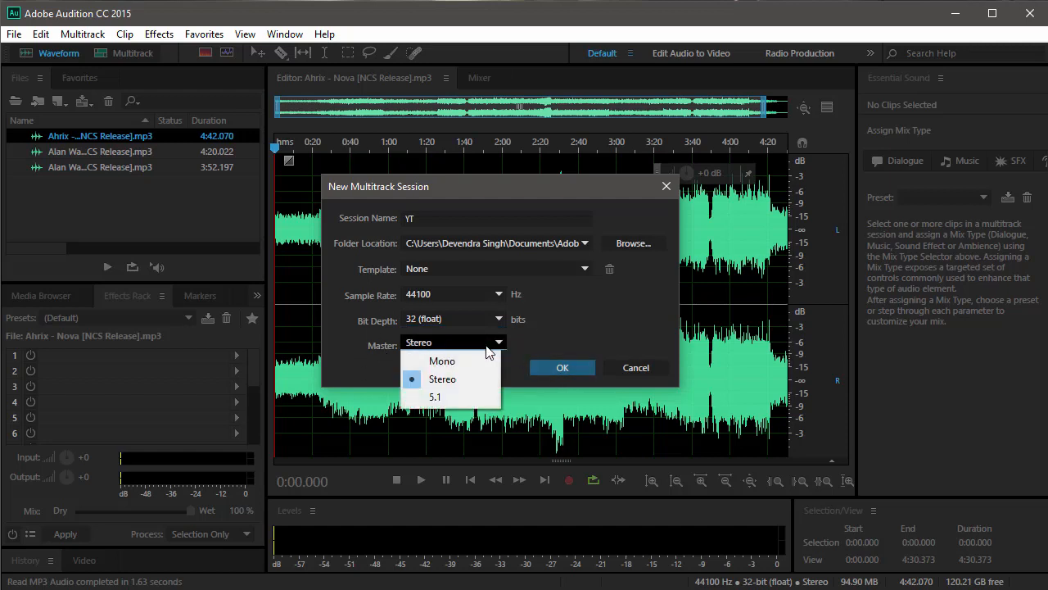
pyautogui.click(456, 380)
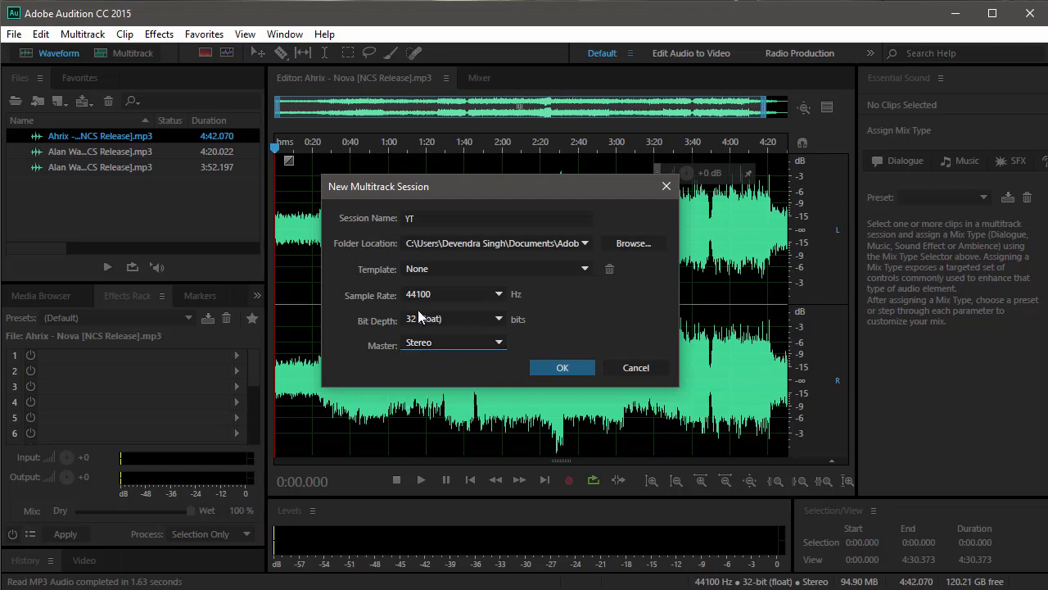
pyautogui.click(561, 370)
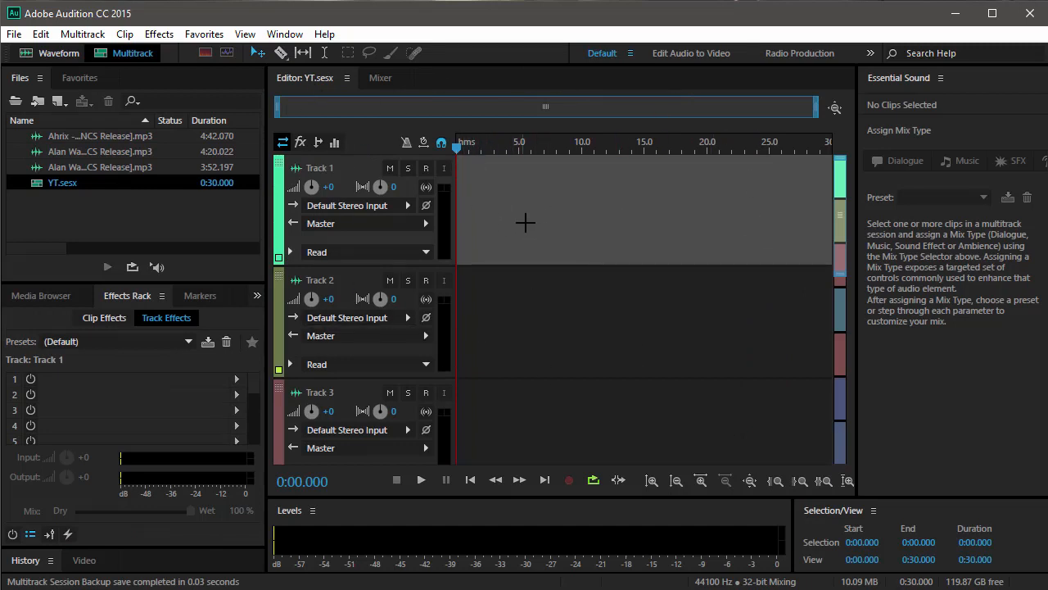
# Step: Examine the session's tracks in a maximized editor, then restore the normal layout
pyautogui.press('`')
pyautogui.scroll(-4, 406, 301)
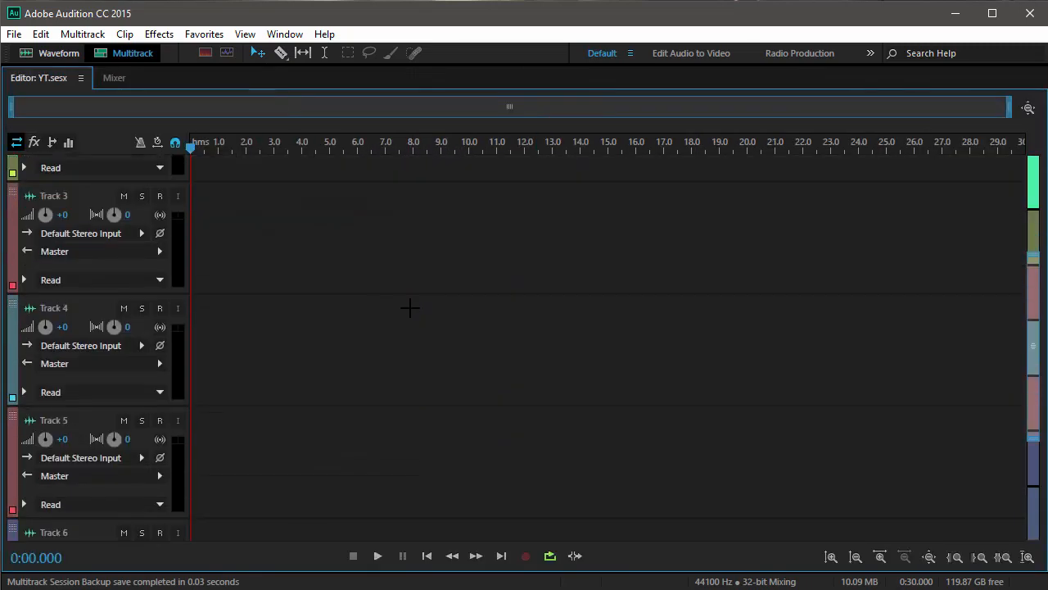
pyautogui.scroll(3, 406, 301)
pyautogui.scroll(-5, 406, 301)
pyautogui.scroll(6, 406, 300)
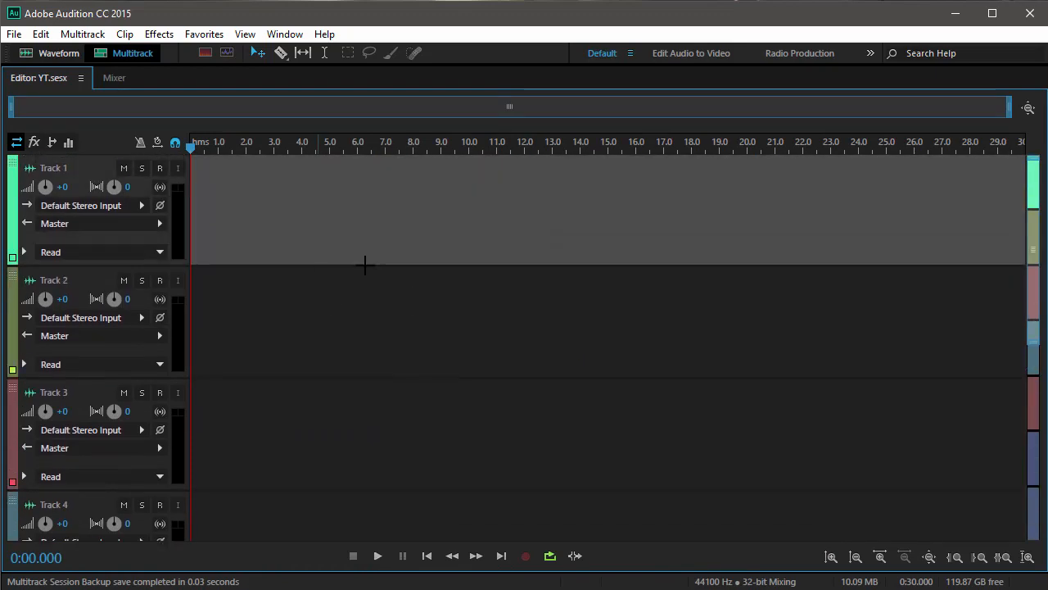
pyautogui.press('`')
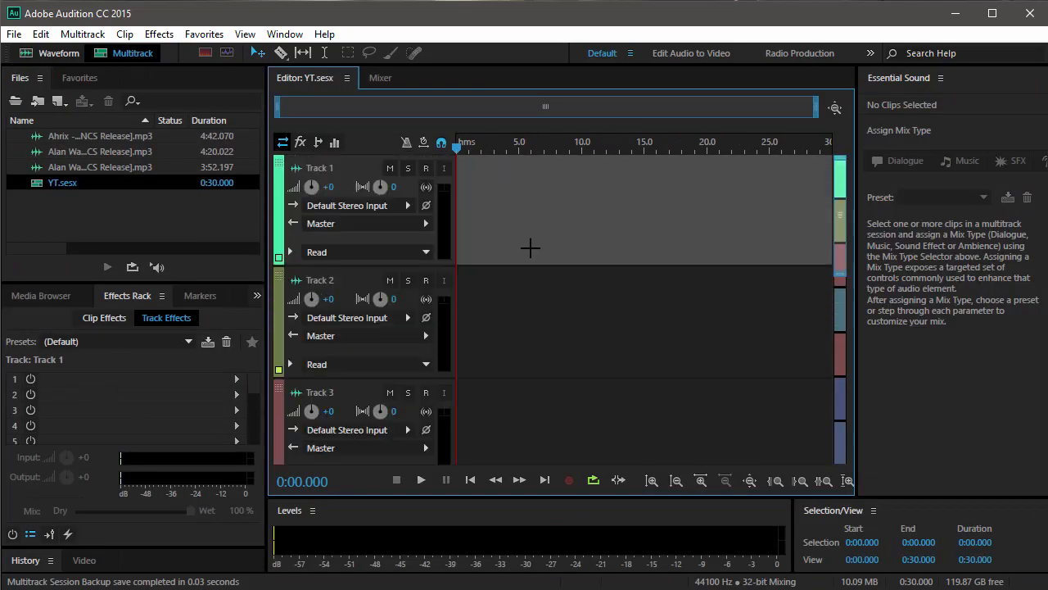
# Step: Examine the session's mixer channels, then return to the editor and look through the individual tracks
pyautogui.click(380, 79)
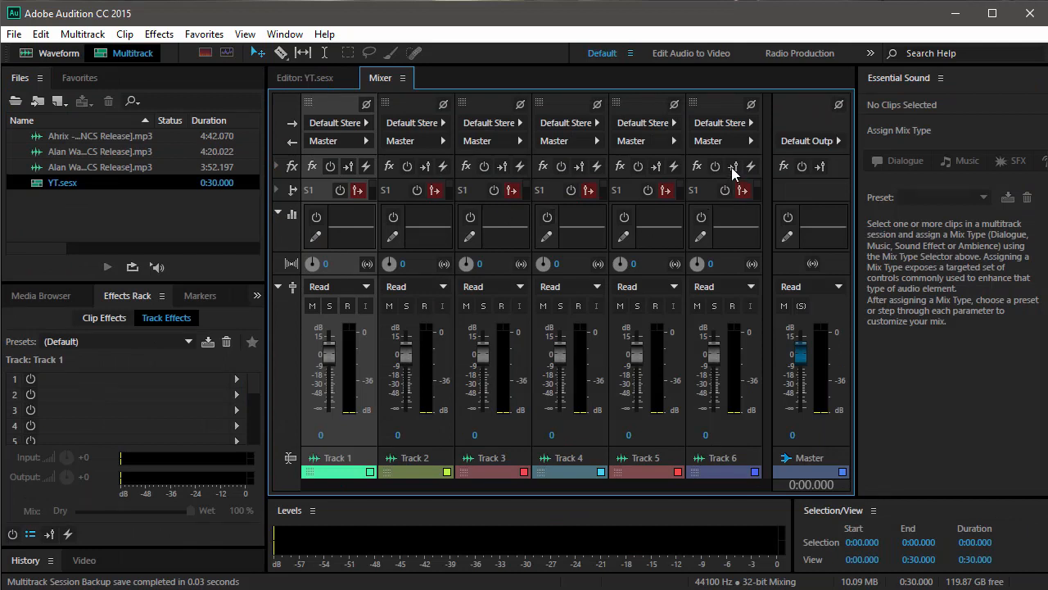
pyautogui.click(330, 79)
pyautogui.click(597, 357)
pyautogui.scroll(-3, 583, 311)
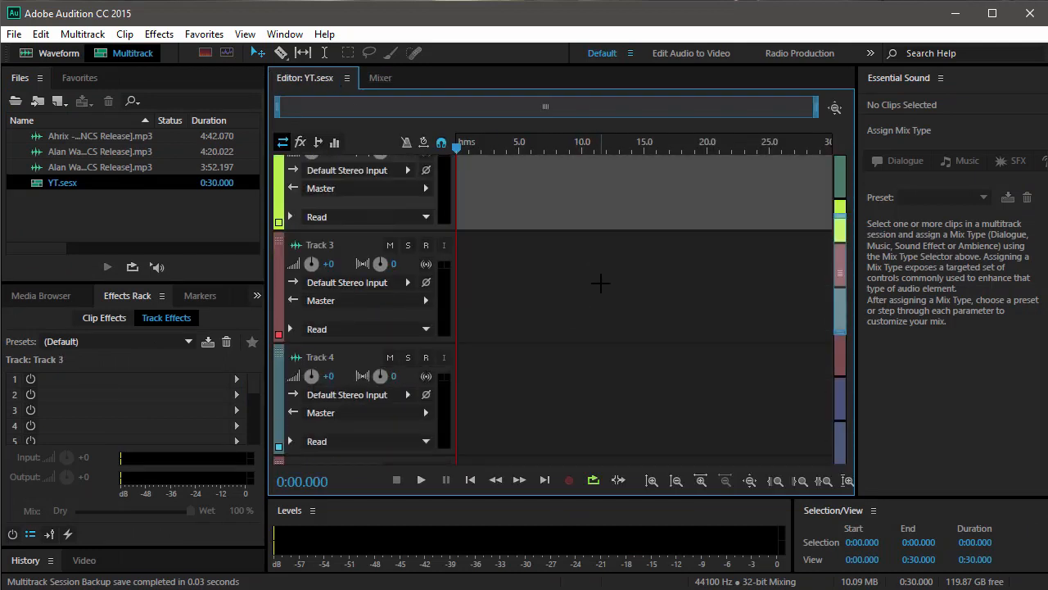
pyautogui.click(600, 283)
pyautogui.scroll(3, 600, 283)
pyautogui.click(546, 226)
pyautogui.click(559, 320)
pyautogui.click(539, 212)
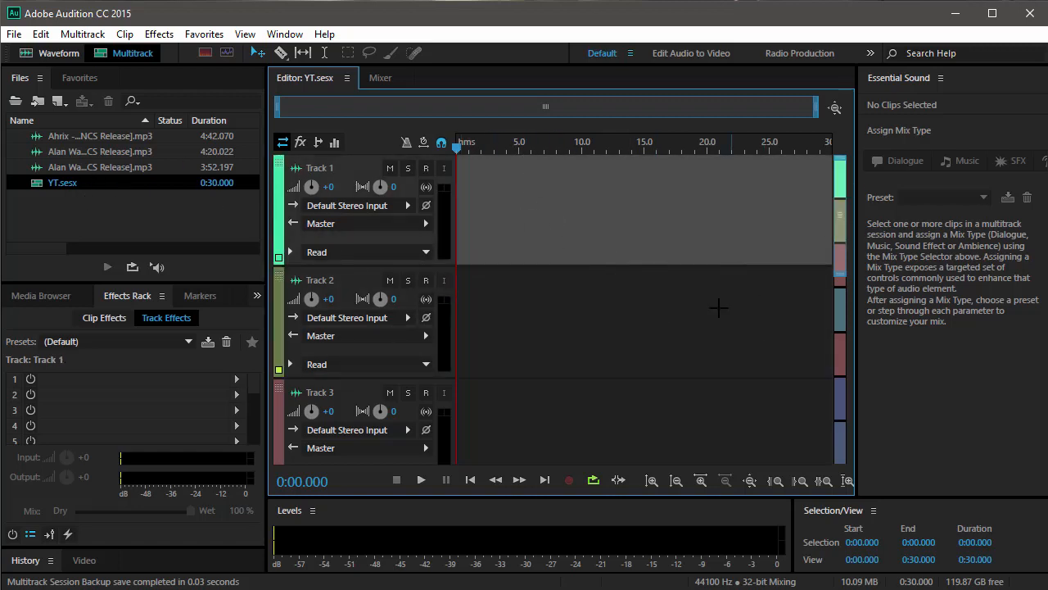
# Step: Change the color of Track 1 to the pinkish red at the end of the palette's last row
pyautogui.moveTo(841, 213)
pyautogui.mouseDown()
pyautogui.moveTo(830, 268)
pyautogui.moveTo(834, 221)
pyautogui.mouseUp()
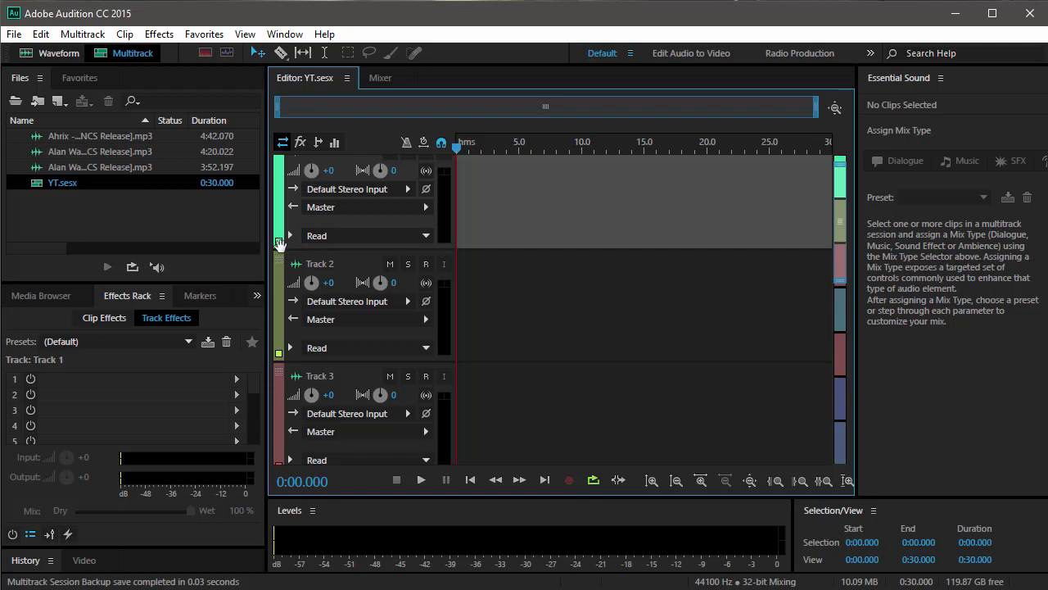
pyautogui.click(278, 244)
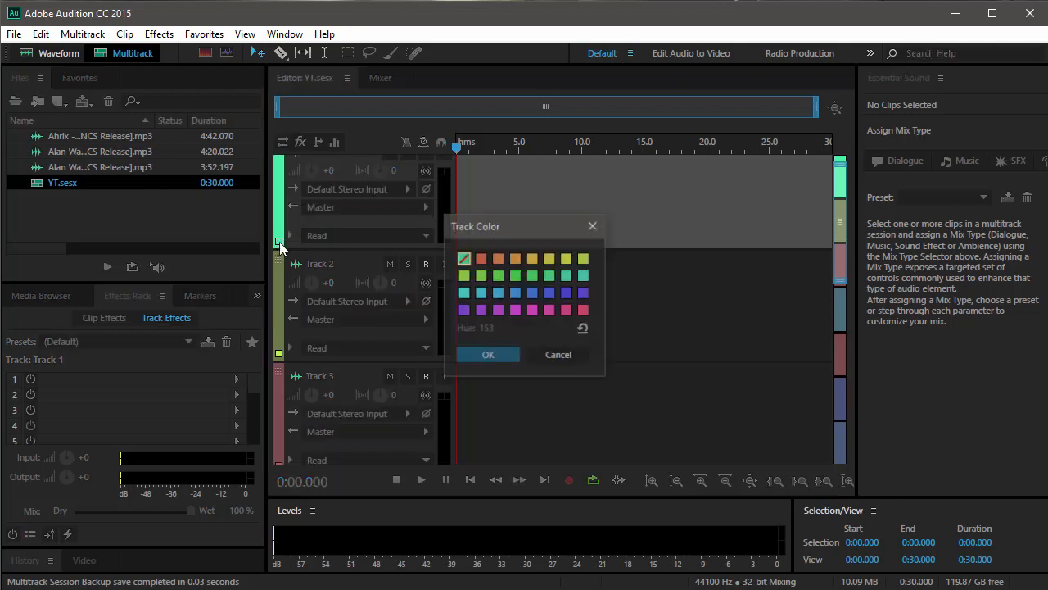
pyautogui.click(497, 277)
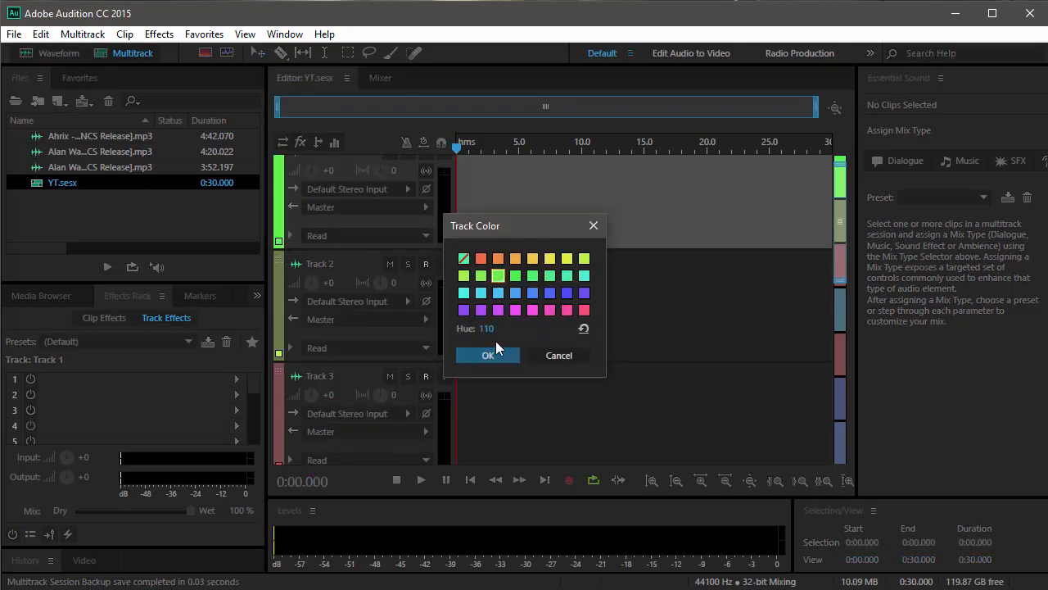
pyautogui.click(550, 258)
pyautogui.click(584, 258)
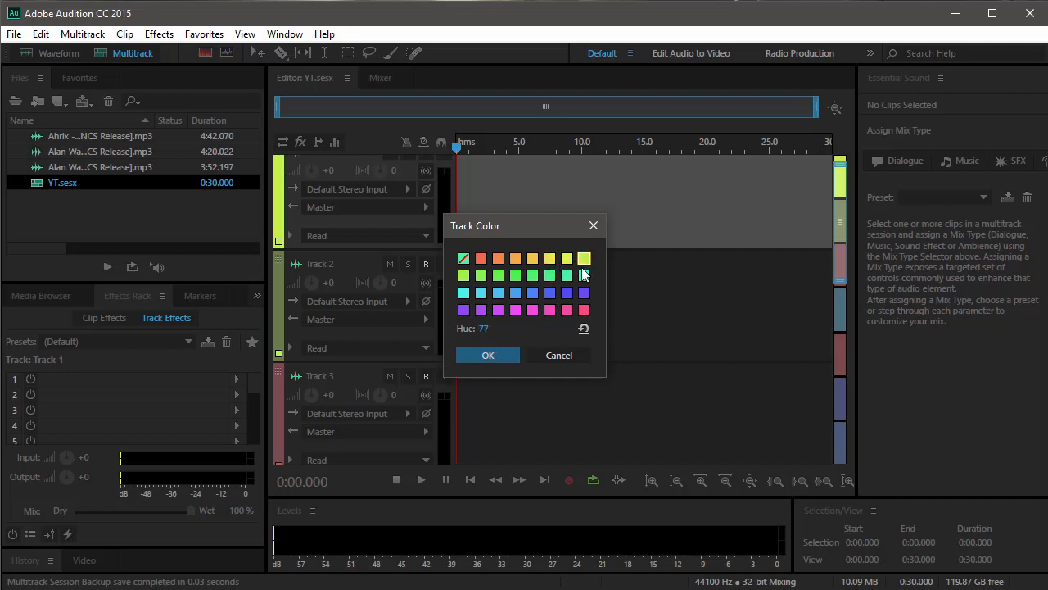
pyautogui.click(583, 311)
pyautogui.click(512, 355)
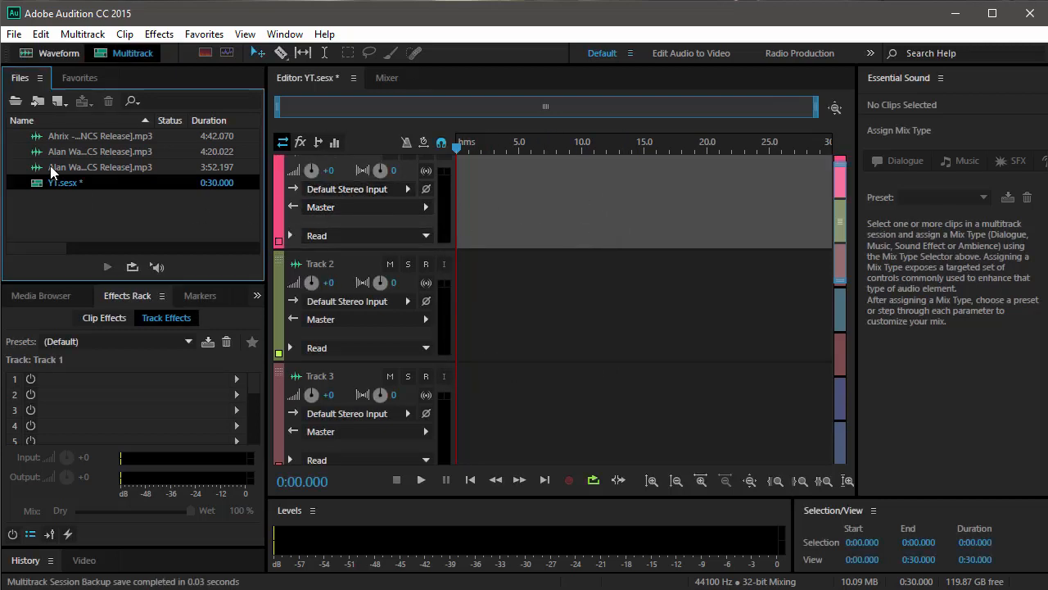
# Step: Place Alan Walker - Force at the start of Track 1 and Ahrix - Nova on Track 2 from just before 3:00
pyautogui.moveTo(33, 168); pyautogui.dragTo(456, 217)
pyautogui.click(575, 145)
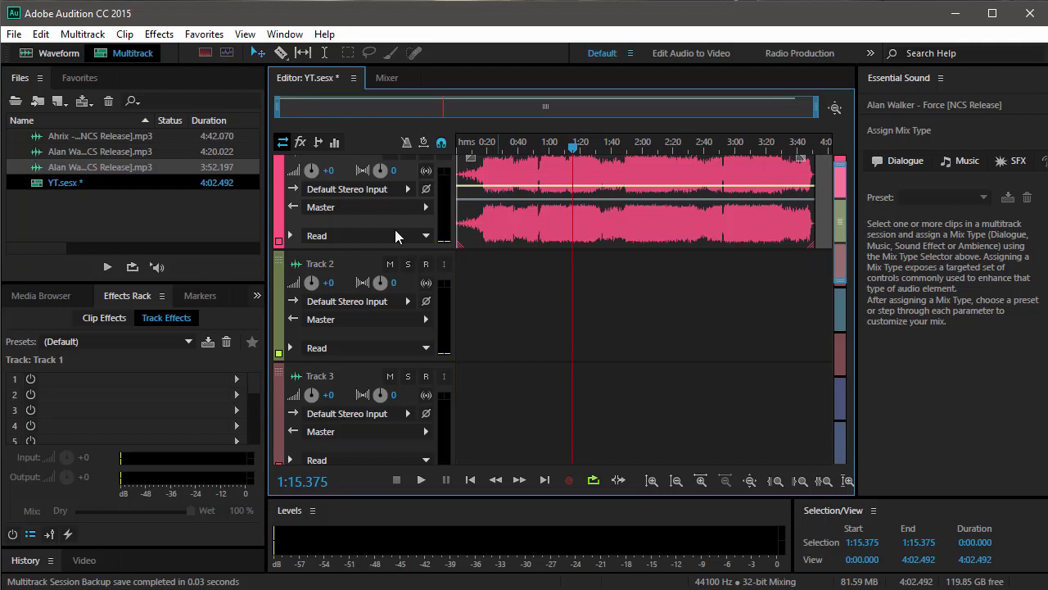
pyautogui.moveTo(56, 140); pyautogui.dragTo(720, 324)
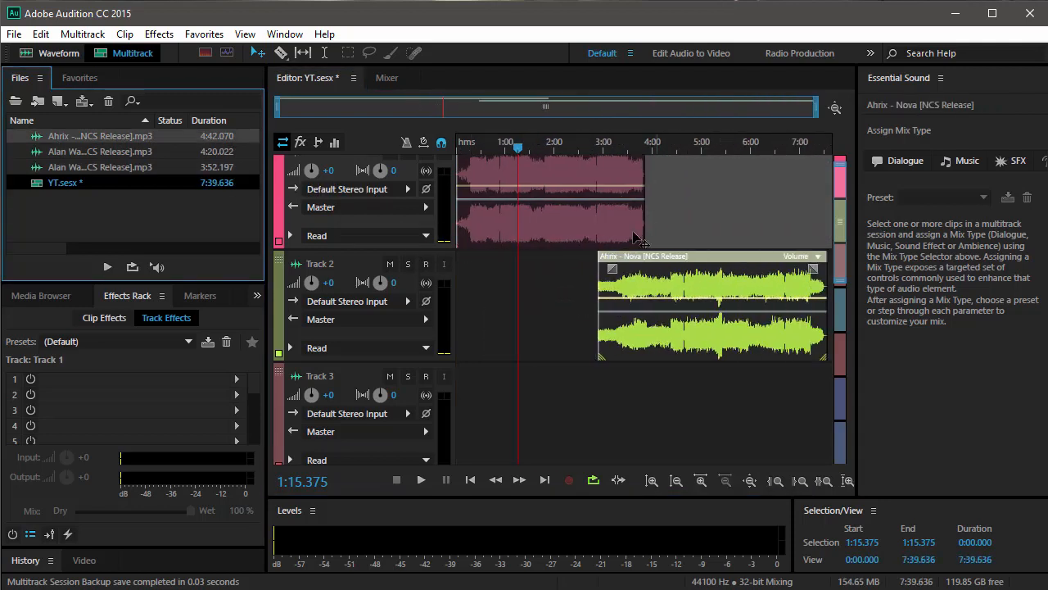
# Step: Place Alan Walker - Fade on Track 3 starting at about 2:20 and maximize the editor
pyautogui.moveTo(80, 151); pyautogui.dragTo(573, 393)
pyautogui.click(565, 284)
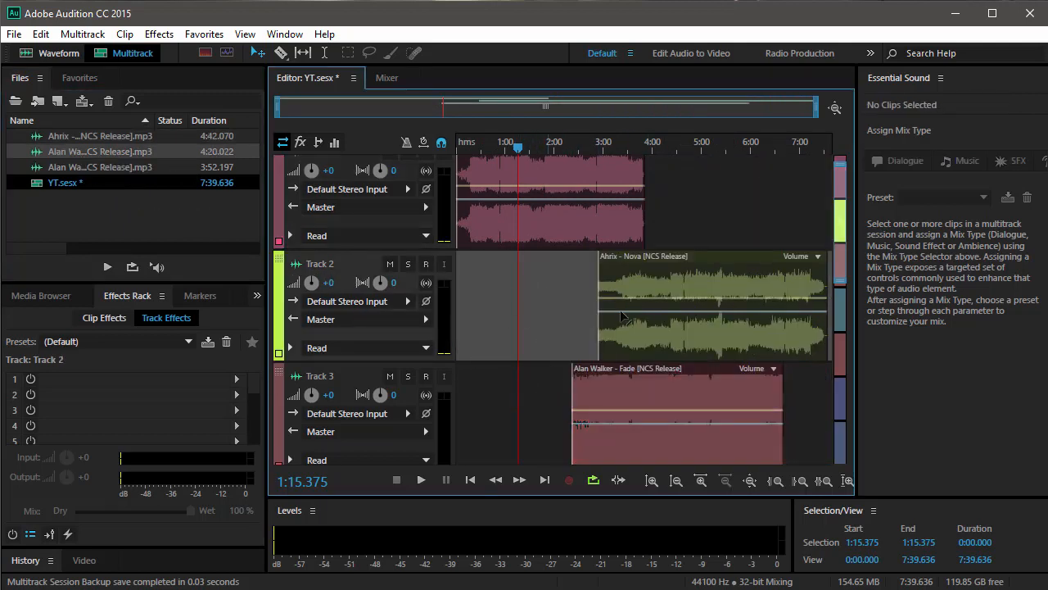
pyautogui.press('`')
pyautogui.scroll(-2, 683, 281)
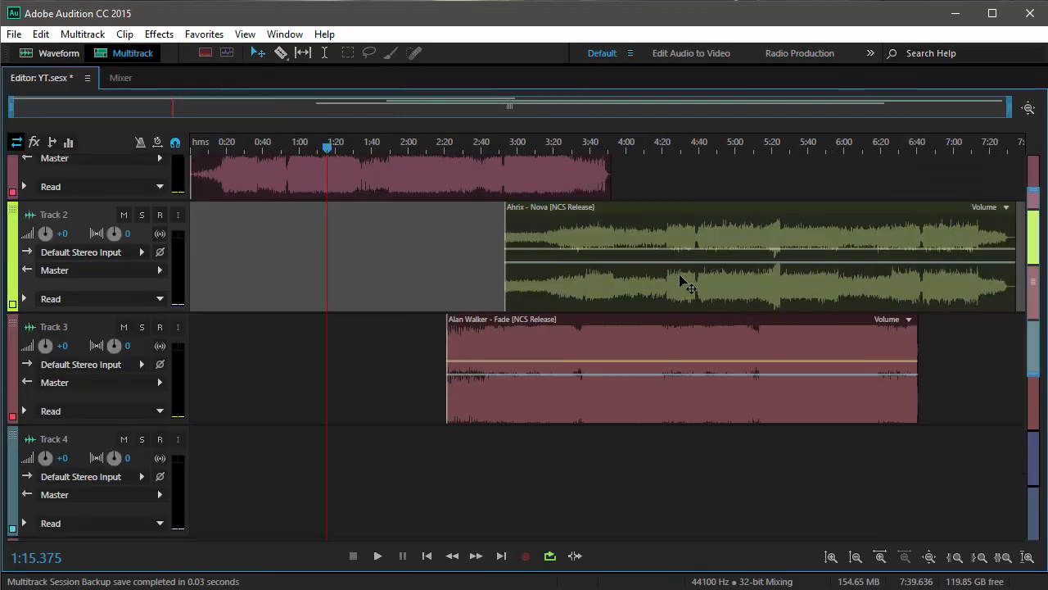
pyautogui.scroll(2, 691, 287)
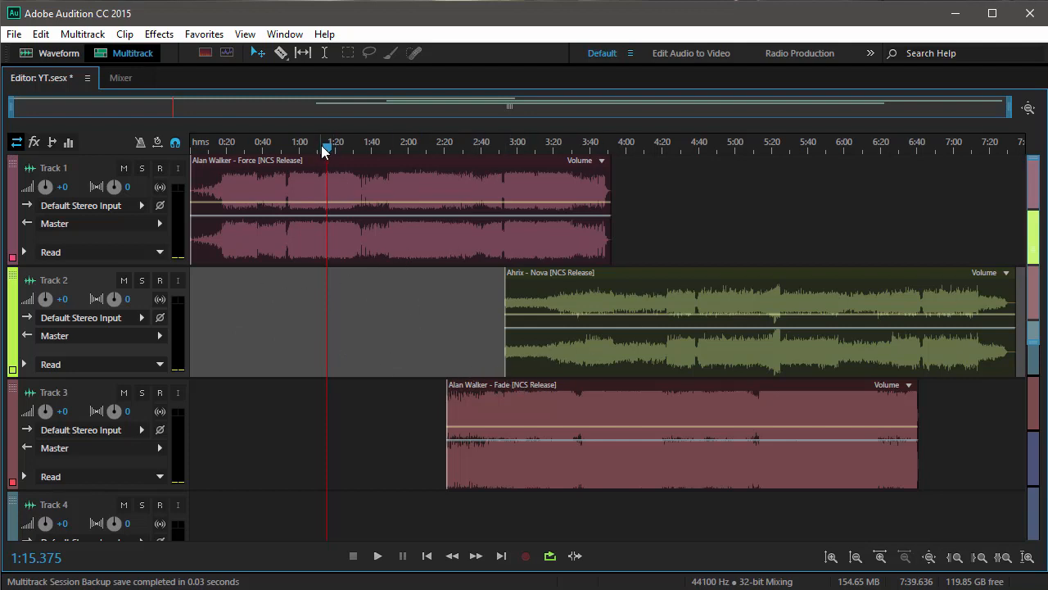
# Step: Move the playhead to about 1:26 and examine the session at different time and track-height zooms, ending on roughly its first 1:10
pyautogui.moveTo(326, 146); pyautogui.dragTo(346, 146)
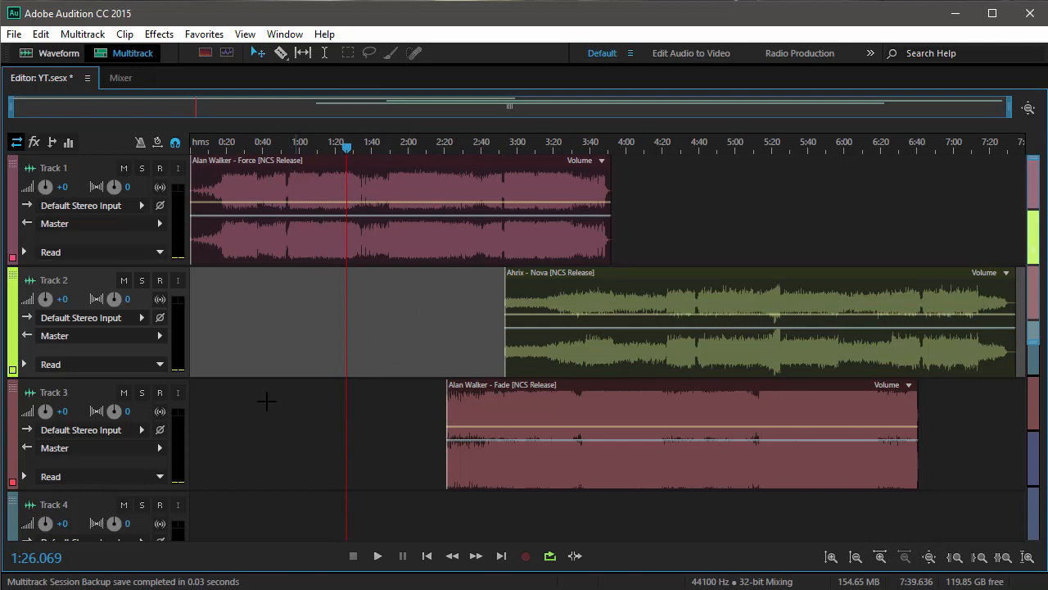
pyautogui.click(880, 557)
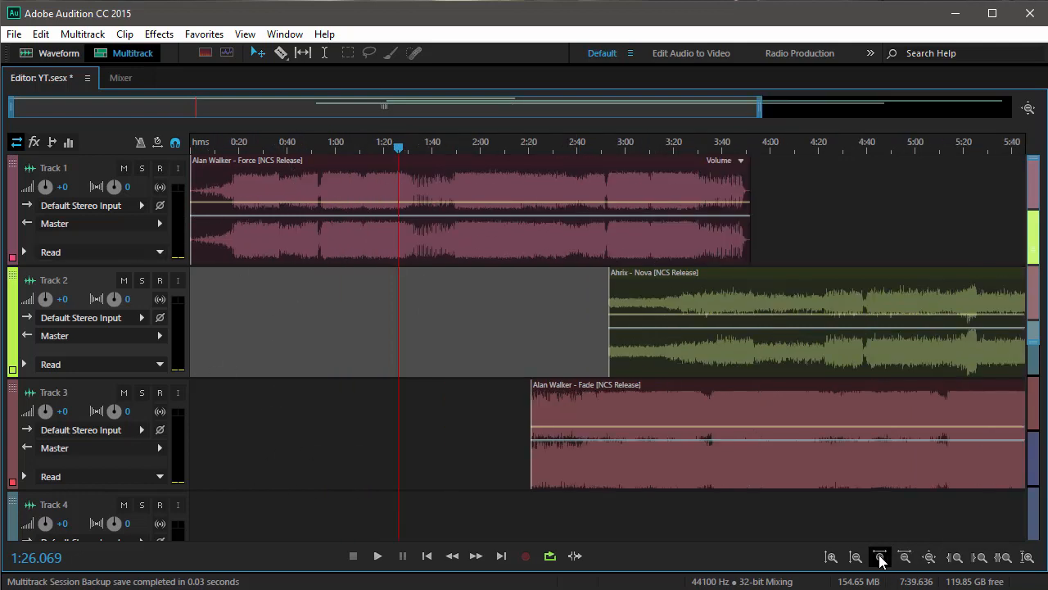
pyautogui.click(881, 557)
pyautogui.click(834, 558)
pyautogui.click(835, 559)
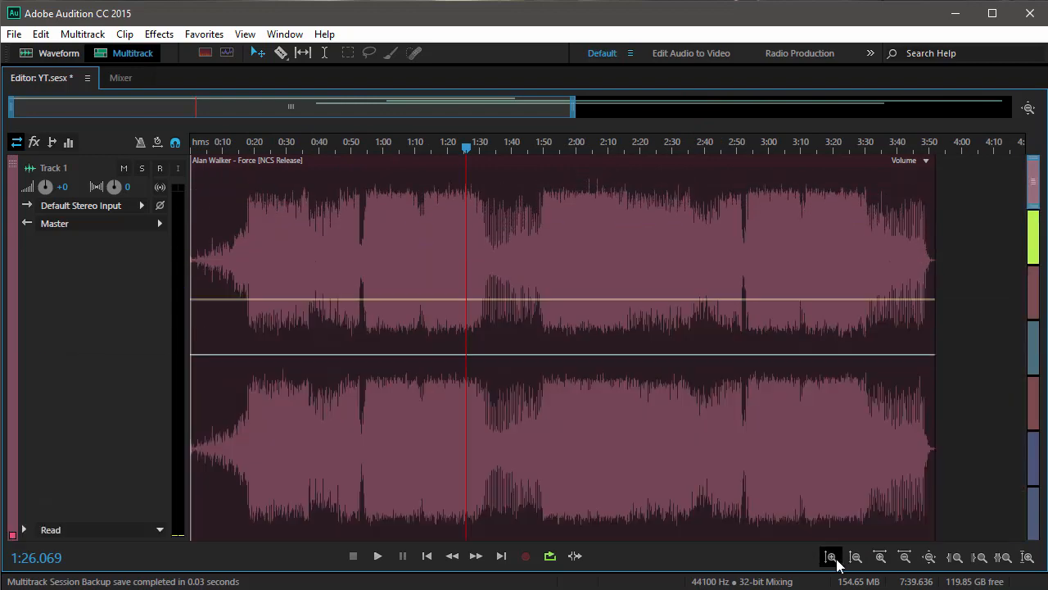
pyautogui.click(855, 558)
pyautogui.click(855, 558)
pyautogui.click(855, 558)
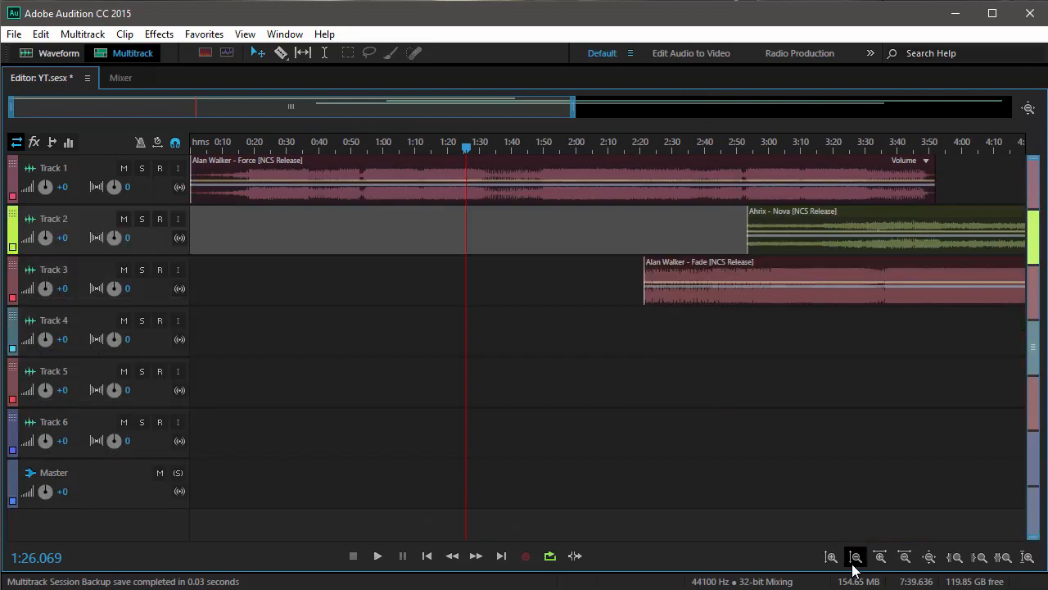
pyautogui.click(831, 557)
pyautogui.click(929, 557)
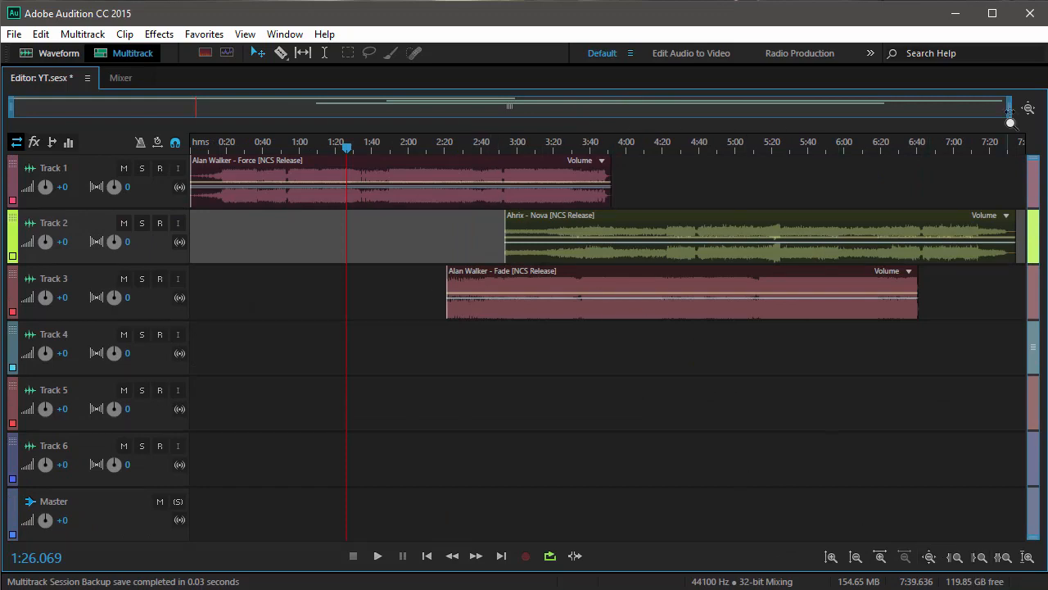
pyautogui.moveTo(1009, 107); pyautogui.dragTo(160, 88)
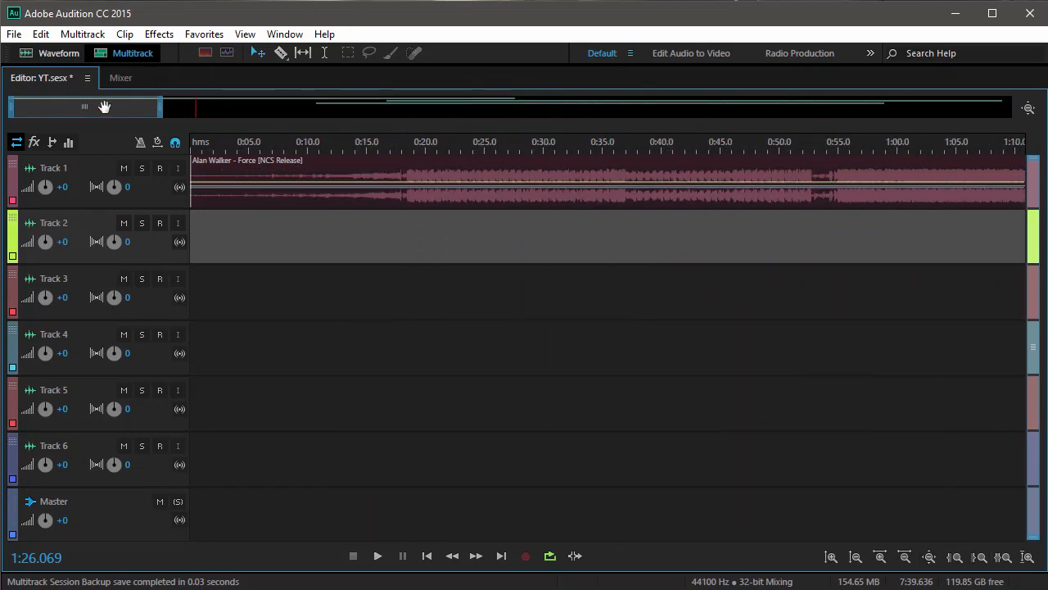
pyautogui.moveTo(104, 105); pyautogui.dragTo(71, 131)
# Step: Rename Track 1 as Force and select its clip
pyautogui.click(54, 169)
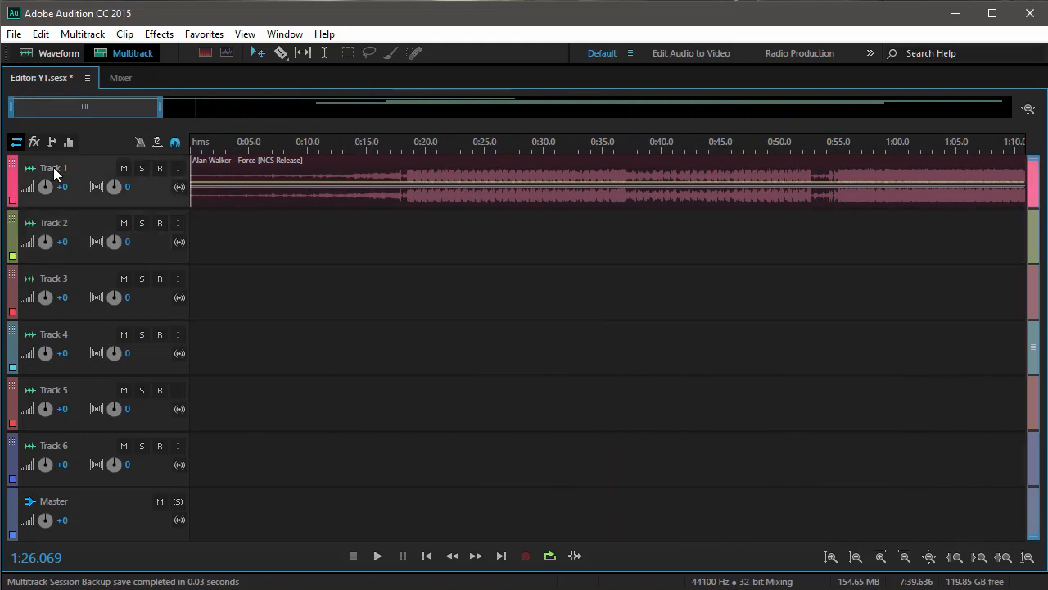
pyautogui.click(48, 170)
pyautogui.moveTo(73, 169); pyautogui.dragTo(3, 181)
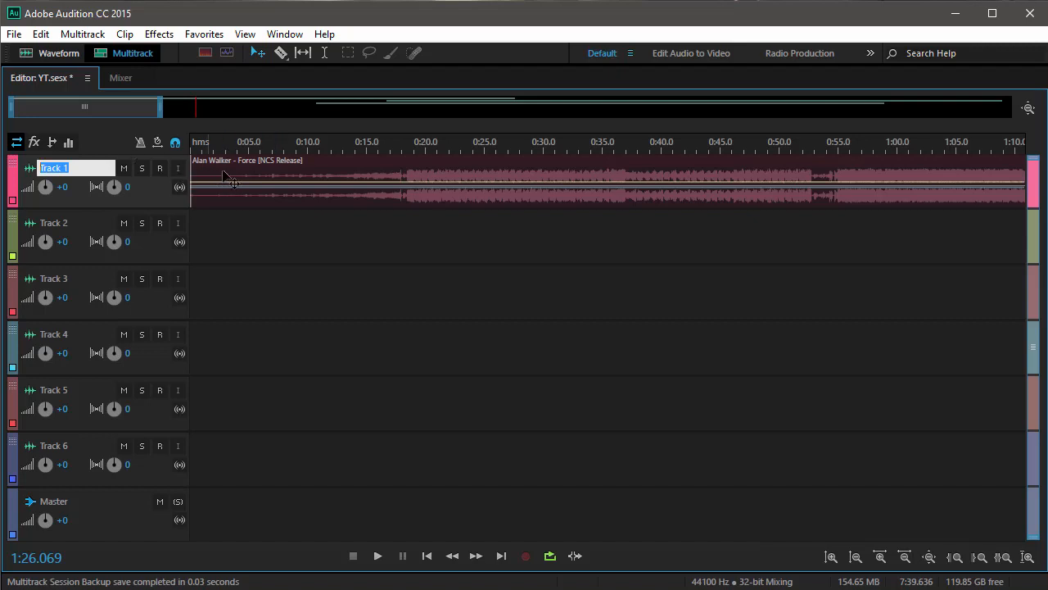
pyautogui.write('Force')
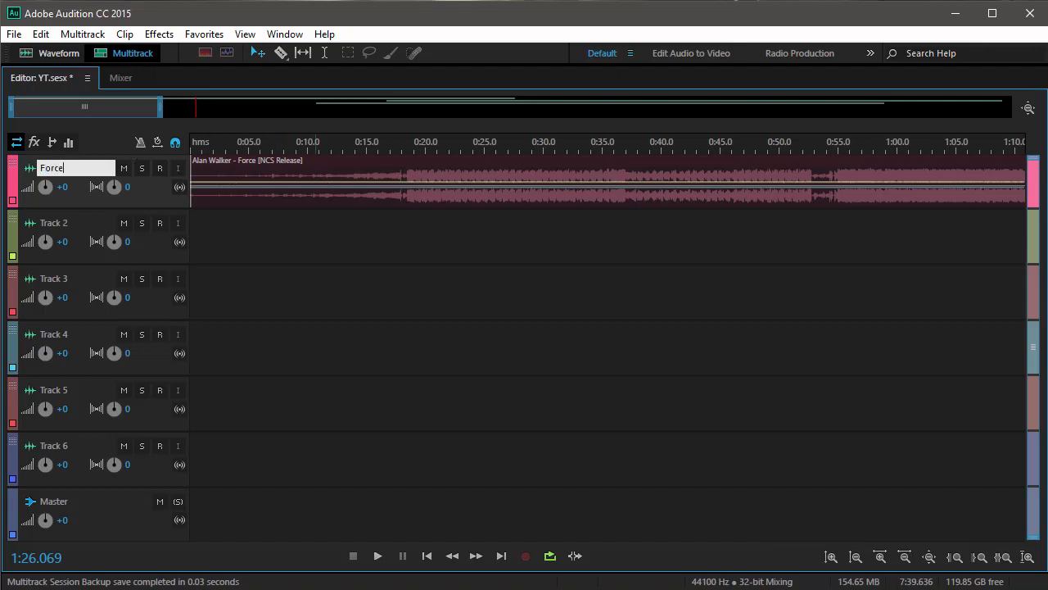
pyautogui.press('Return')
pyautogui.click(272, 199)
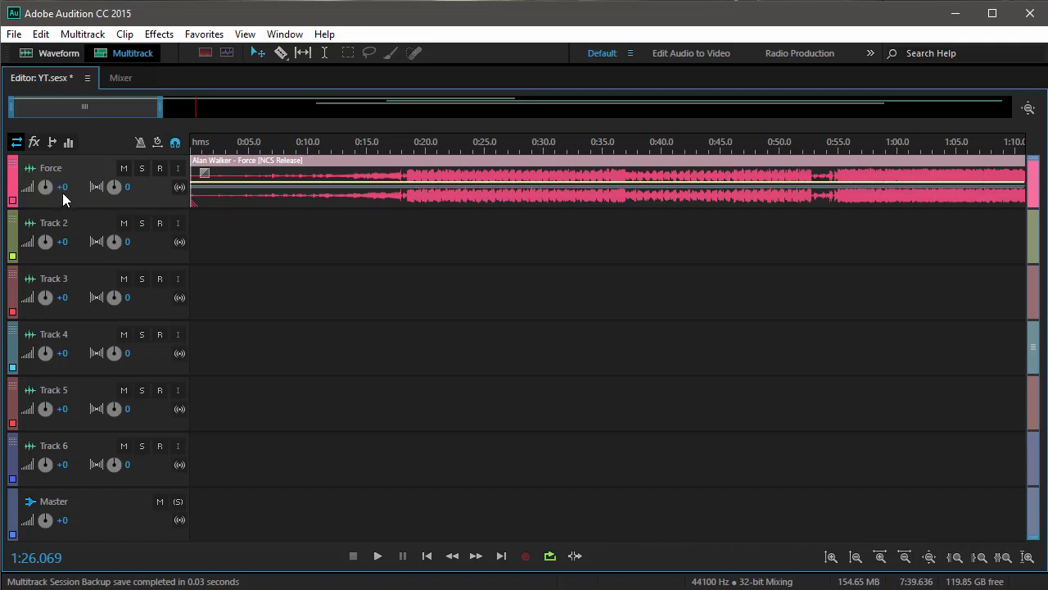
# Step: Lower the Force track's volume to -28.5 and play it briefly from about 0:19
pyautogui.moveTo(63, 187)
pyautogui.mouseDown()
pyautogui.moveTo(141, 191)
pyautogui.moveTo(49, 190)
pyautogui.mouseUp()
pyautogui.press('space')
pyautogui.click(417, 146)
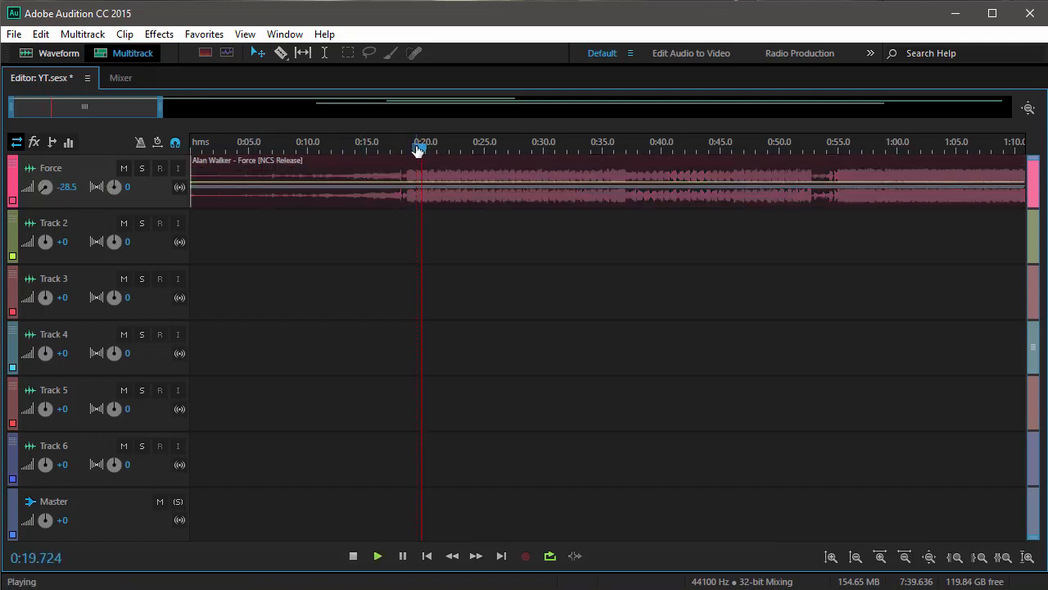
pyautogui.press('space')
# Step: Reset the Force track's volume to 0 and play a short passage at that level
pyautogui.click(62, 184)
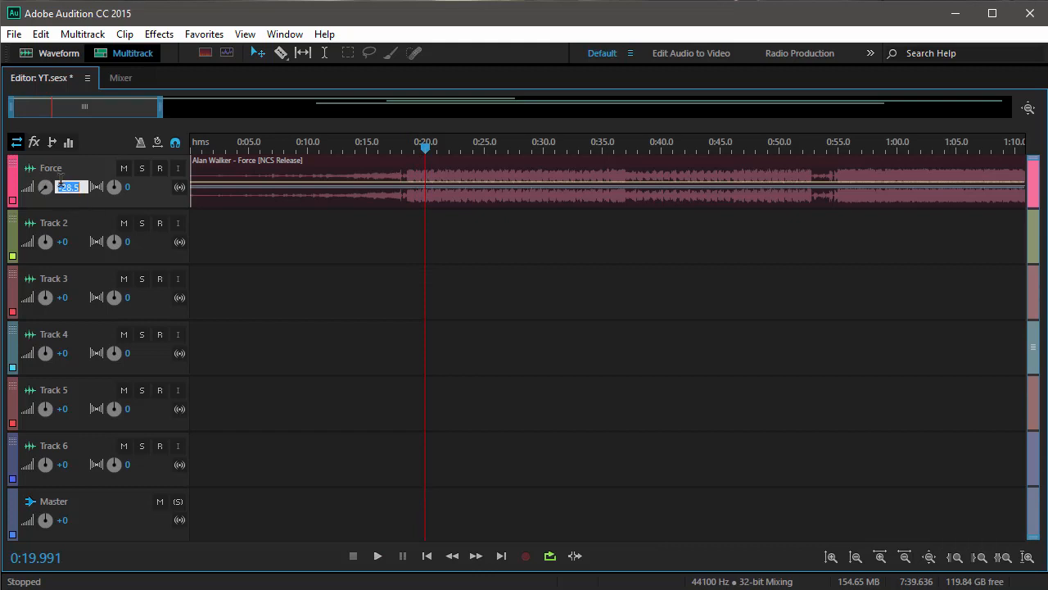
pyautogui.write('0')
pyautogui.press('Return')
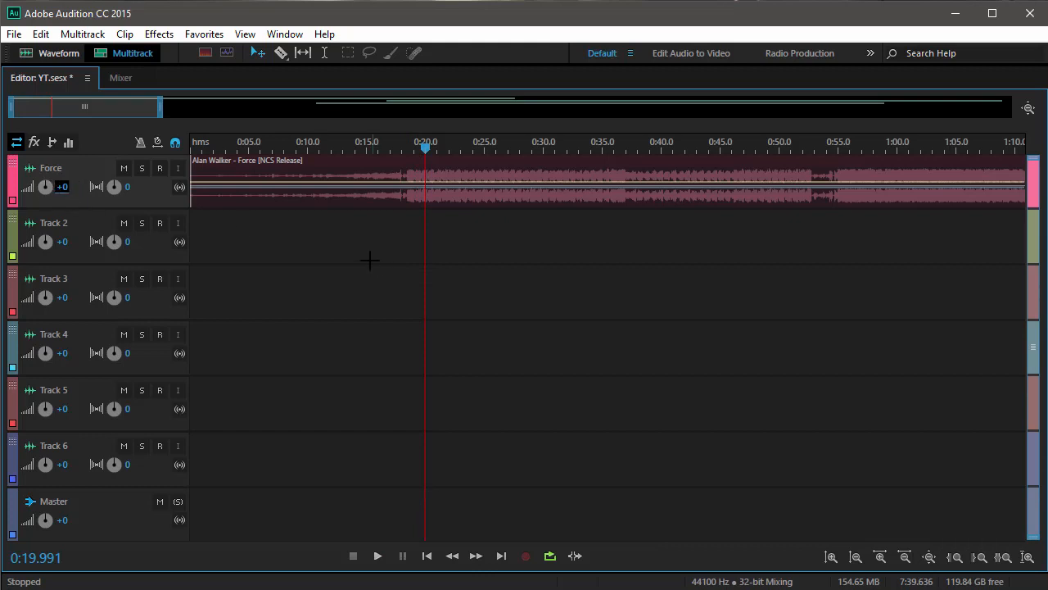
pyautogui.press('space')
pyautogui.press('space')
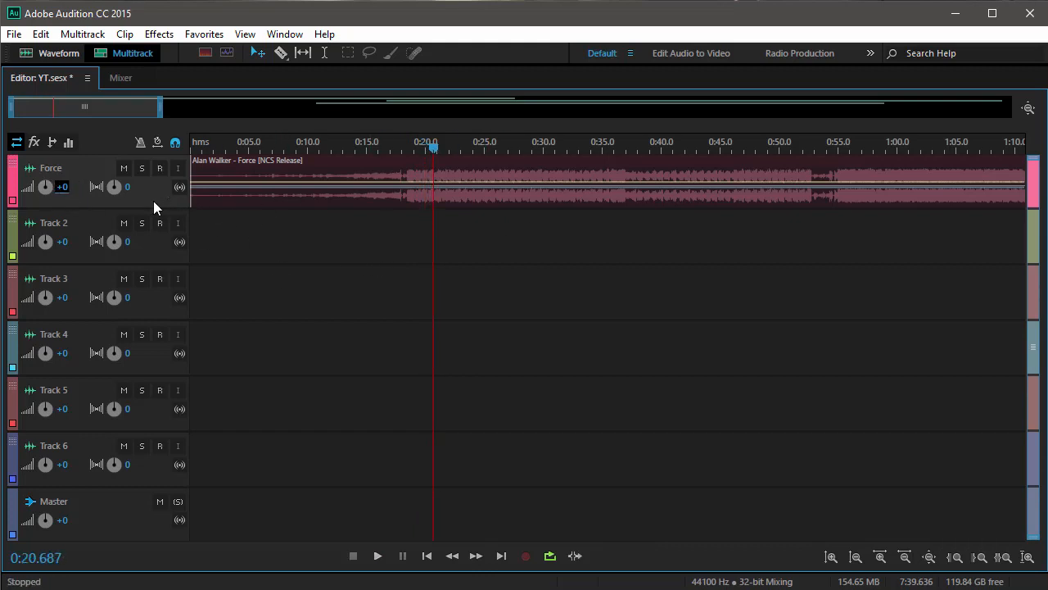
# Step: Pan the Force track to L53.1 and to R100, playing it briefly at each setting
pyautogui.moveTo(129, 196); pyautogui.dragTo(73, 198)
pyautogui.press('space')
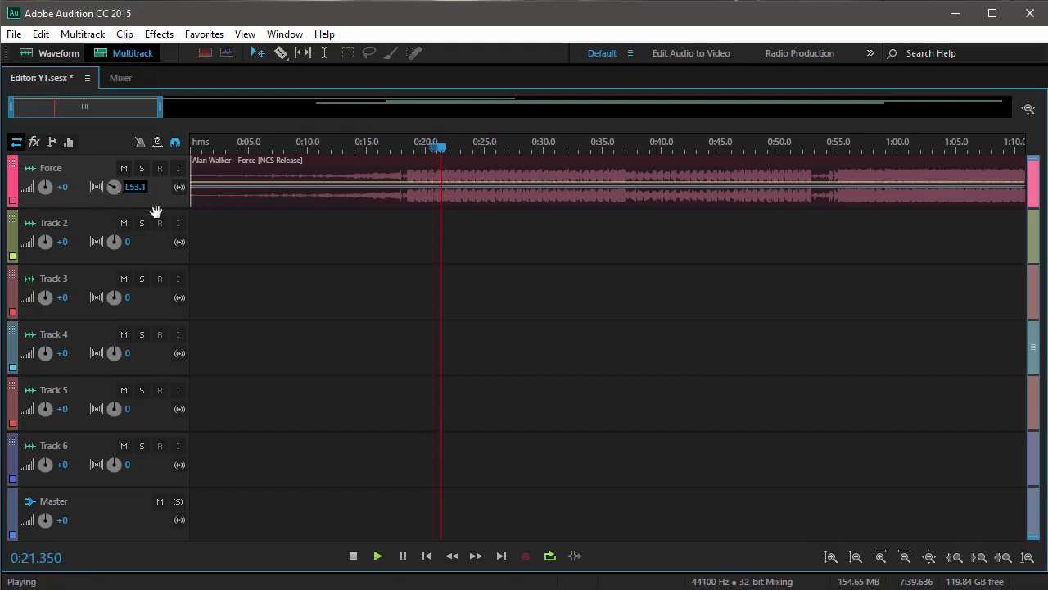
pyautogui.press('space')
pyautogui.moveTo(133, 189); pyautogui.dragTo(756, 231)
pyautogui.press('space')
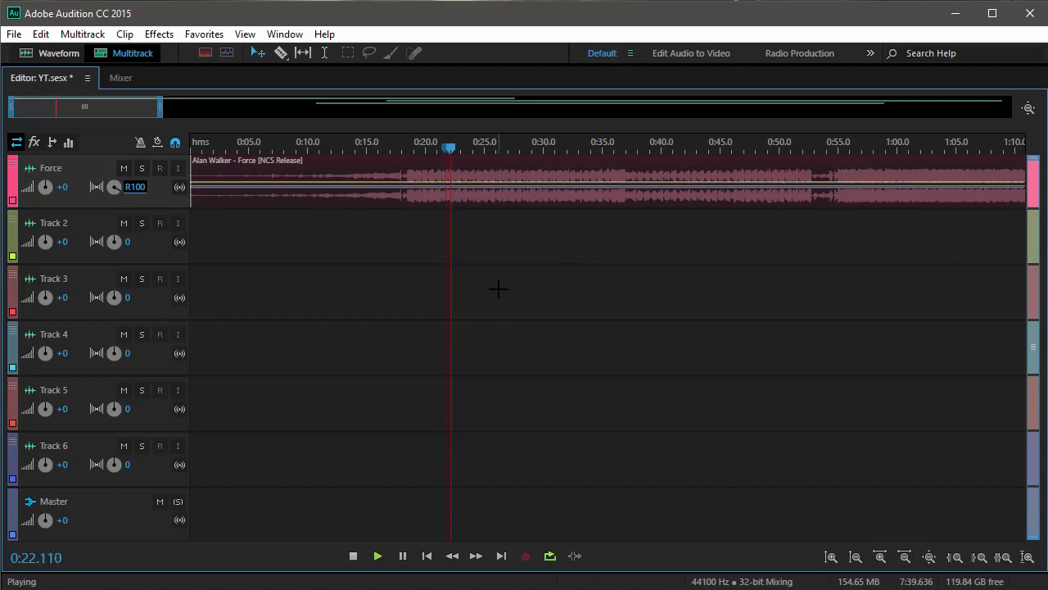
pyautogui.press('space')
# Step: Reset the Force track's stereo pan to 0
pyautogui.click(135, 188)
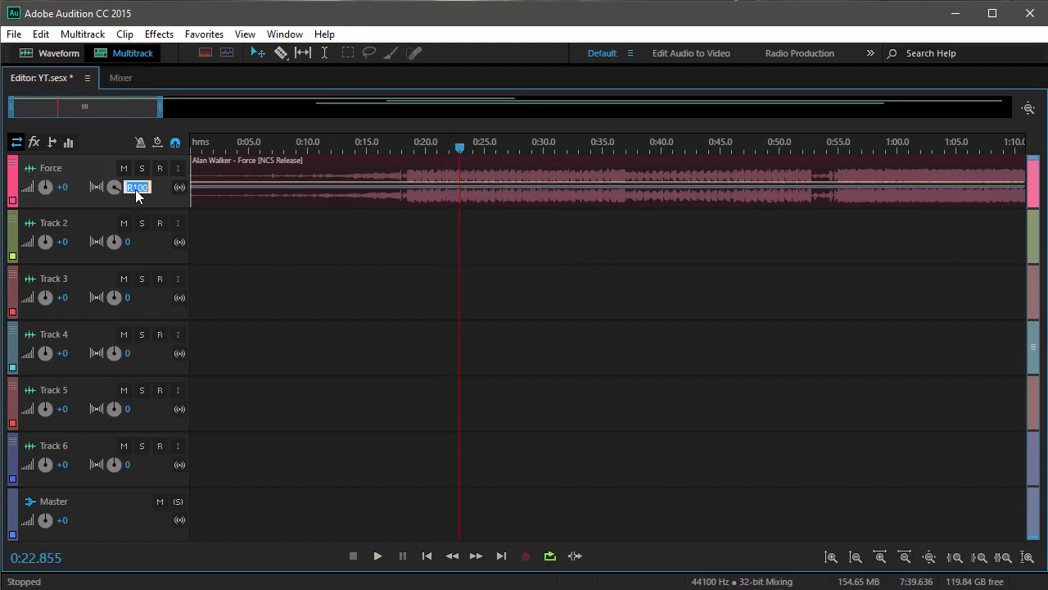
pyautogui.write('0')
pyautogui.press('Return')
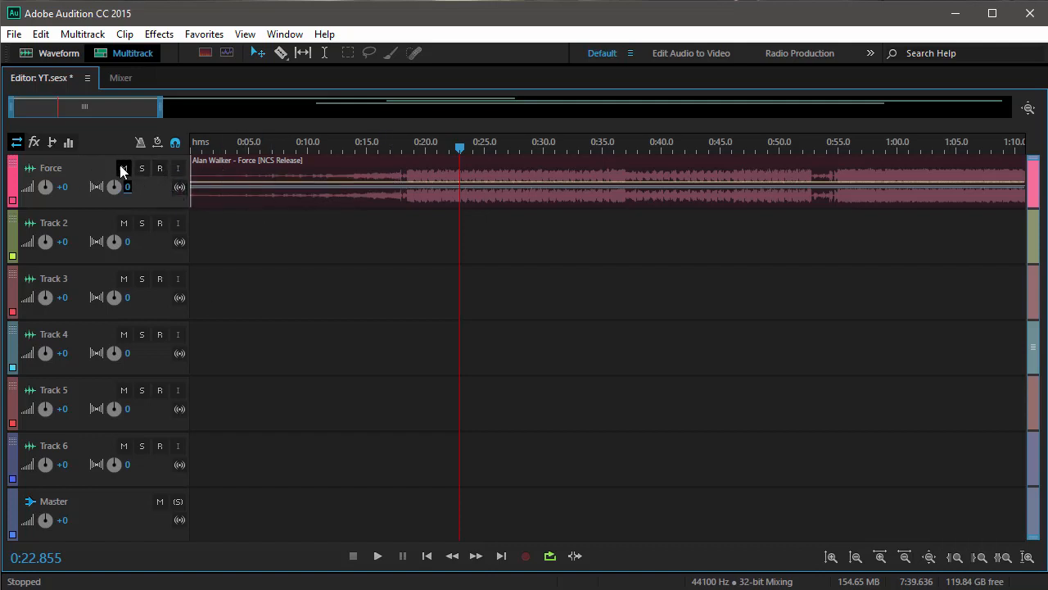
# Step: Mute the Force track, play it for a moment and unmute it
pyautogui.click(122, 169)
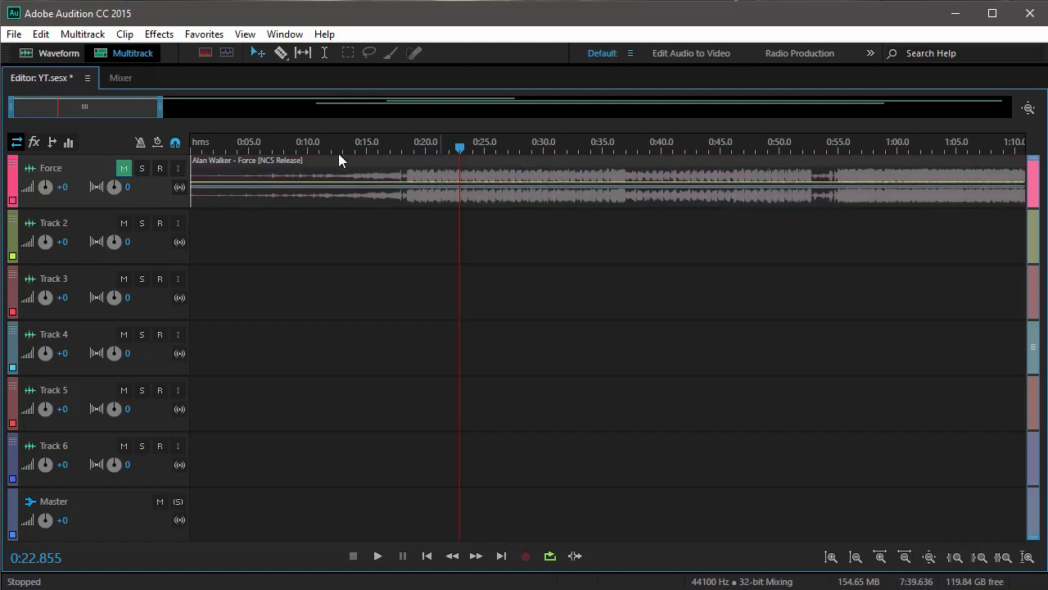
pyautogui.press('space')
pyautogui.press('space')
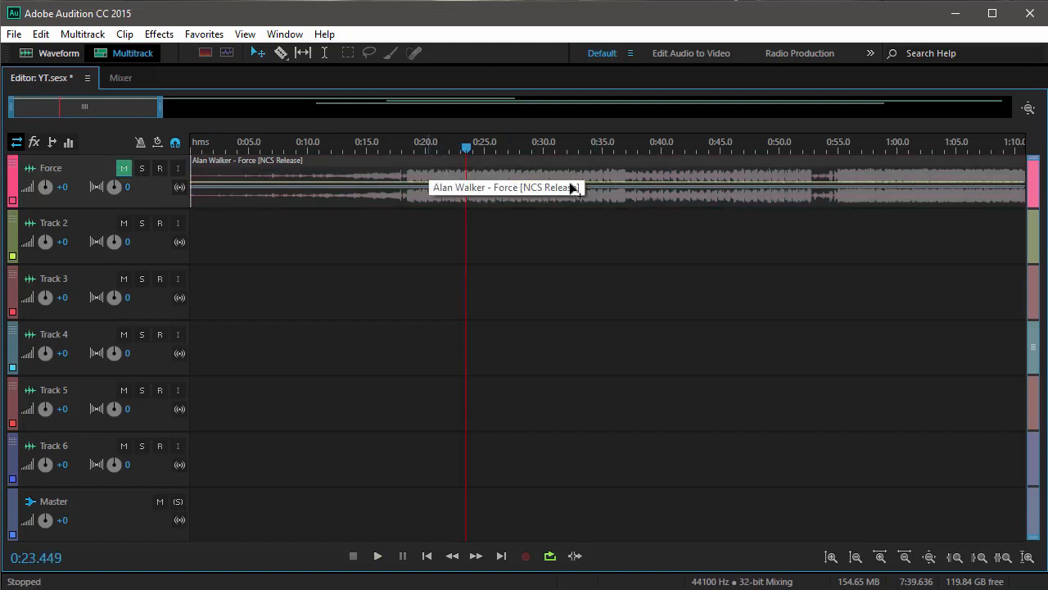
pyautogui.click(123, 167)
# Step: Move Ahrix - Nova on Track 2 to start at about 1:00 and play the overlap with Force from about 1:41
pyautogui.scroll(-5, 426, 149)
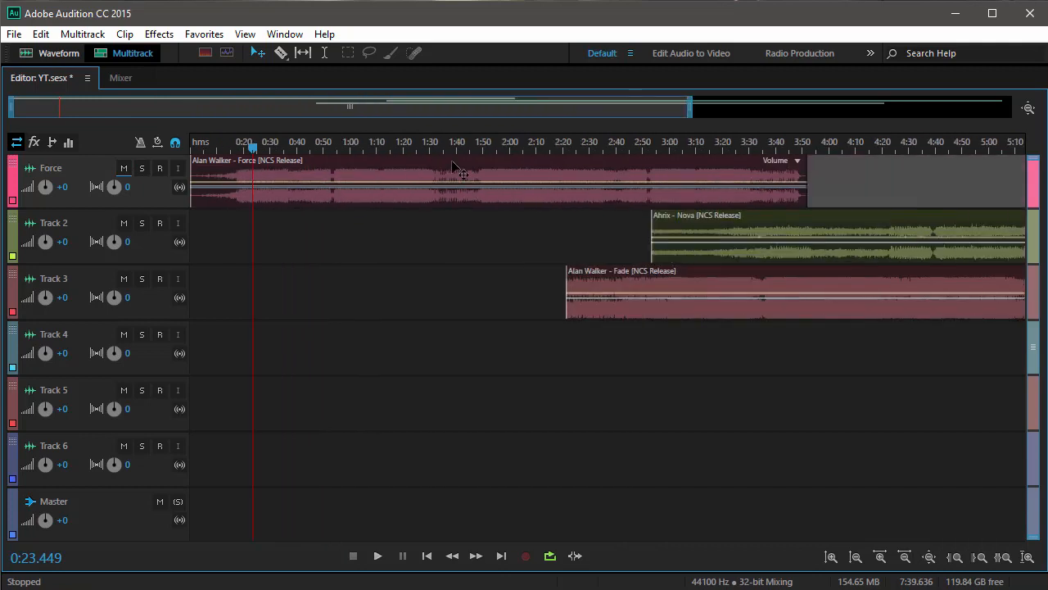
pyautogui.moveTo(776, 250); pyautogui.dragTo(476, 246)
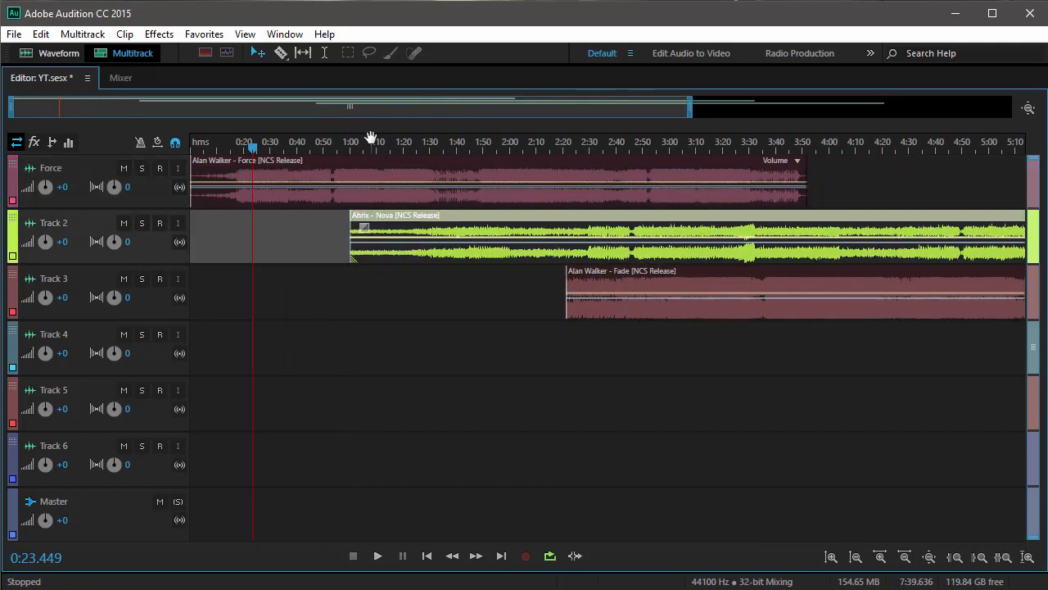
pyautogui.click(459, 146)
pyautogui.press('space')
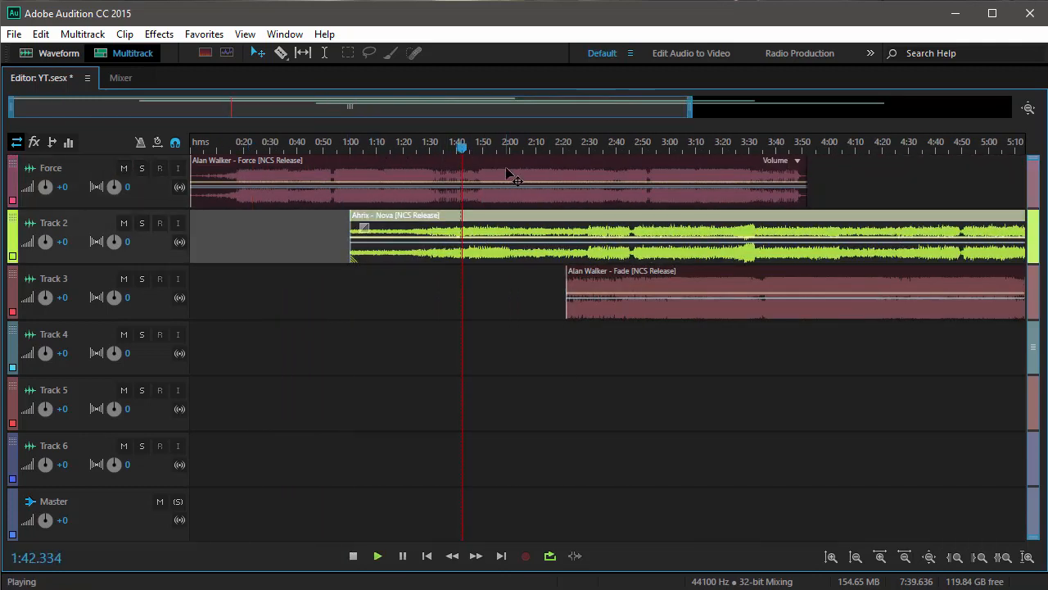
pyautogui.press('space')
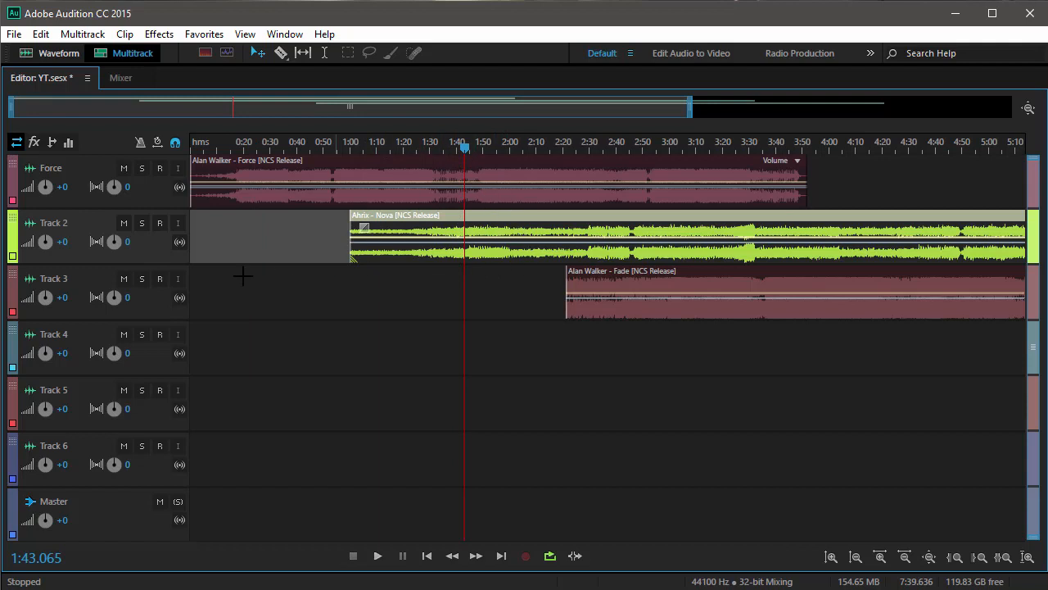
# Step: Mute the Force track to hear Ahrix - Nova alone for a moment, and unmute it
pyautogui.click(124, 168)
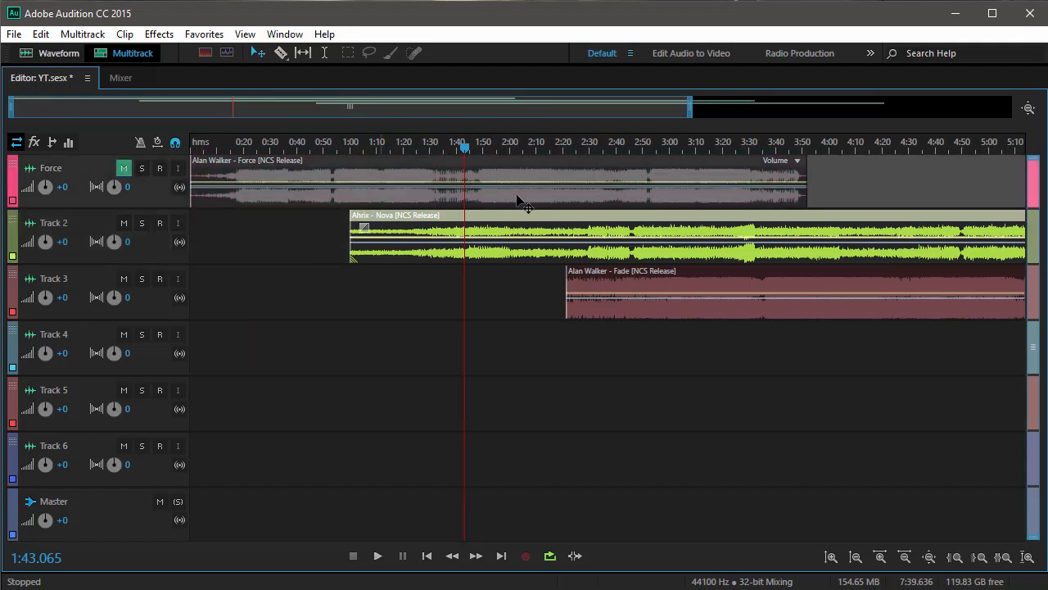
pyautogui.press('space')
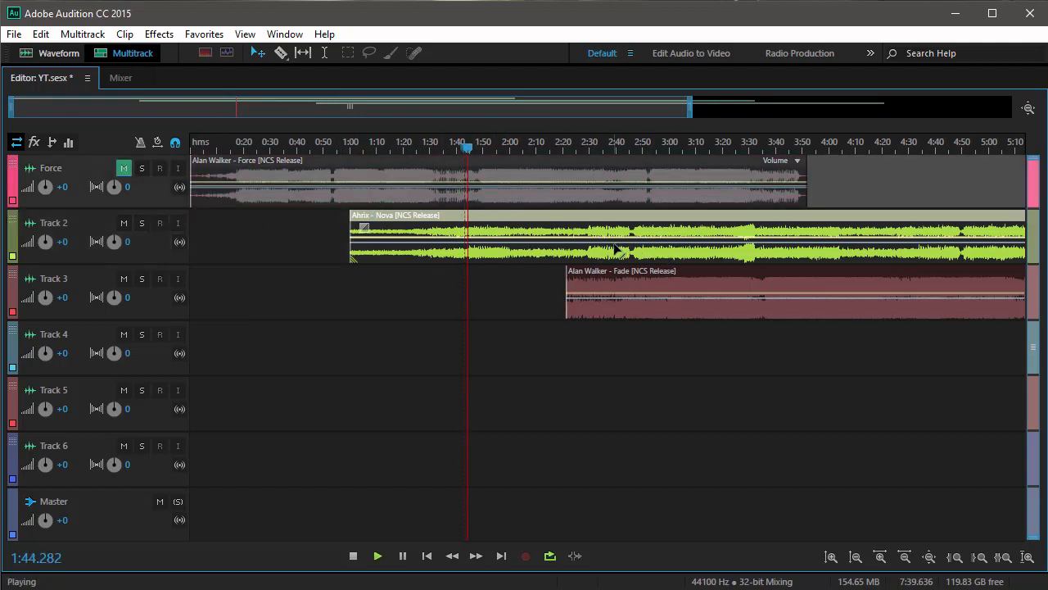
pyautogui.press('space')
pyautogui.click(124, 168)
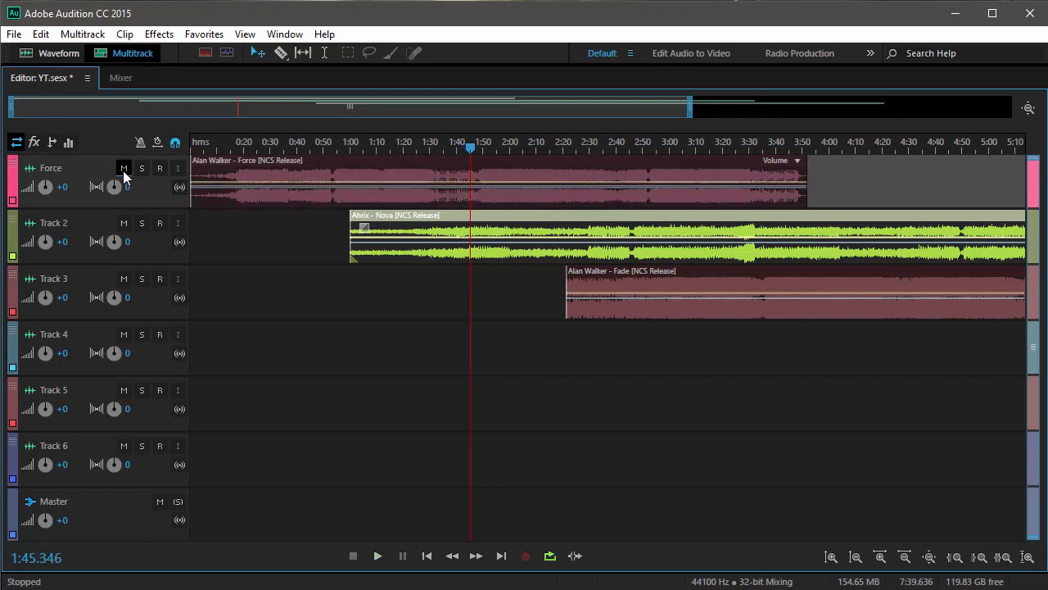
# Step: Solo the Force track with Alan Walker - Fade moved to about 1:15, play it briefly and turn solo off
pyautogui.click(142, 167)
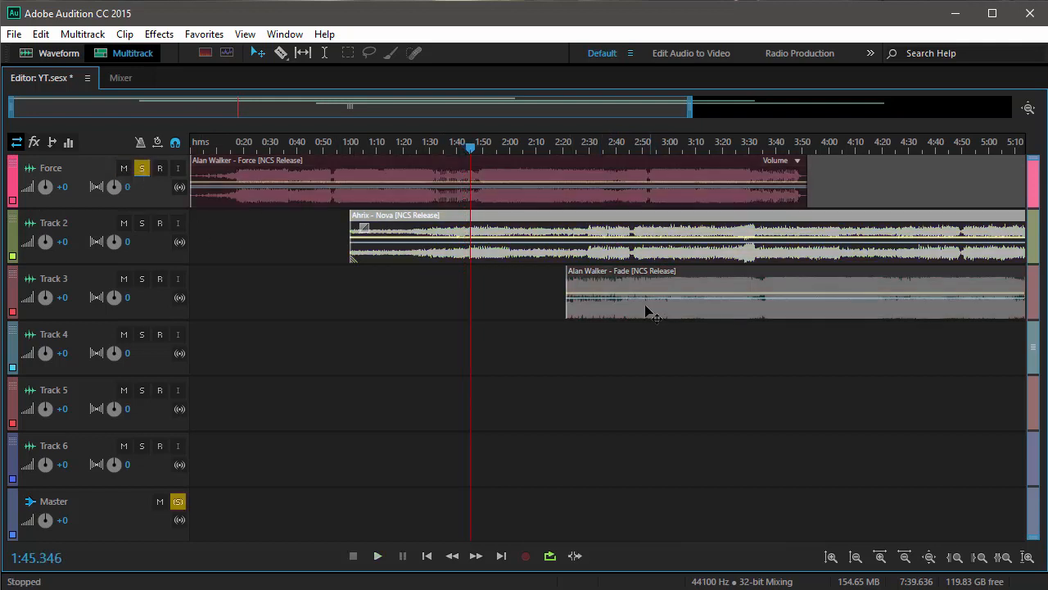
pyautogui.moveTo(647, 309); pyautogui.dragTo(469, 302)
pyautogui.press('space')
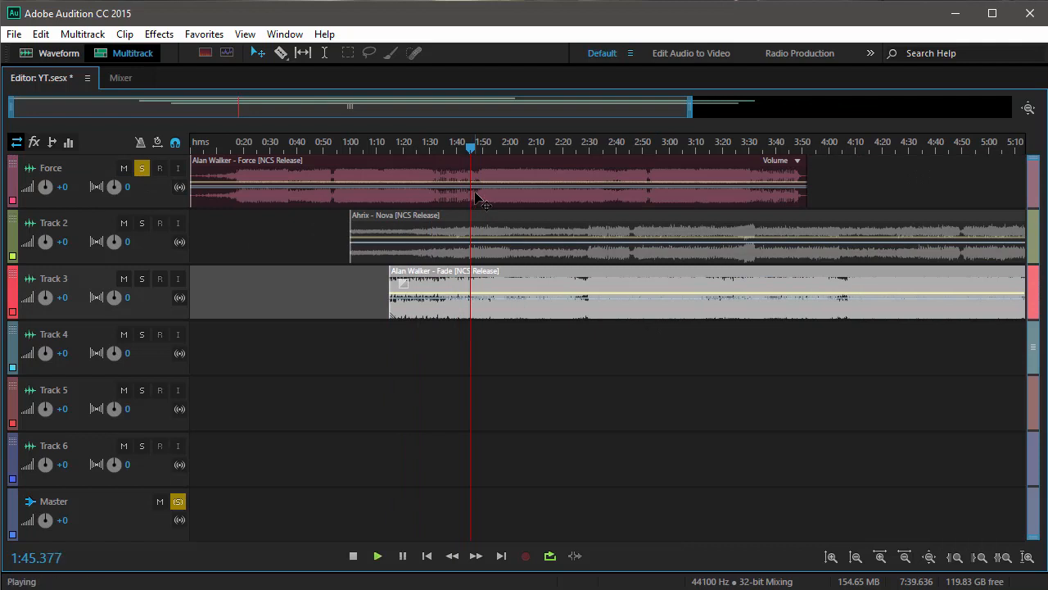
pyautogui.press('space')
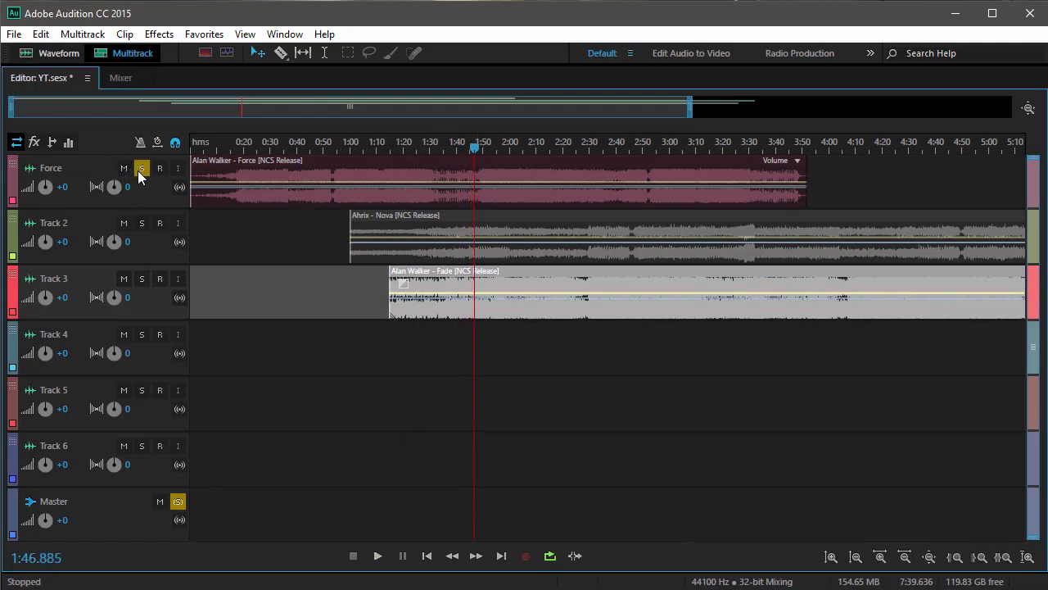
pyautogui.click(142, 168)
# Step: Move Alan Walker - Fade on Track 3 to start at about 2:25 and select the clip on the Force track
pyautogui.moveTo(478, 296); pyautogui.dragTo(666, 296)
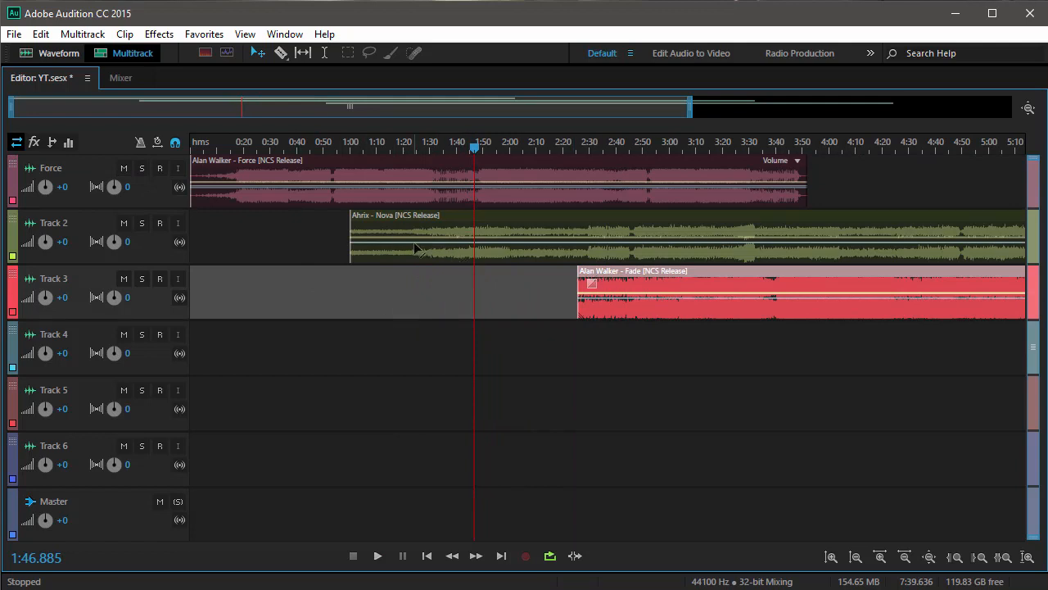
pyautogui.click(522, 249)
pyautogui.click(373, 185)
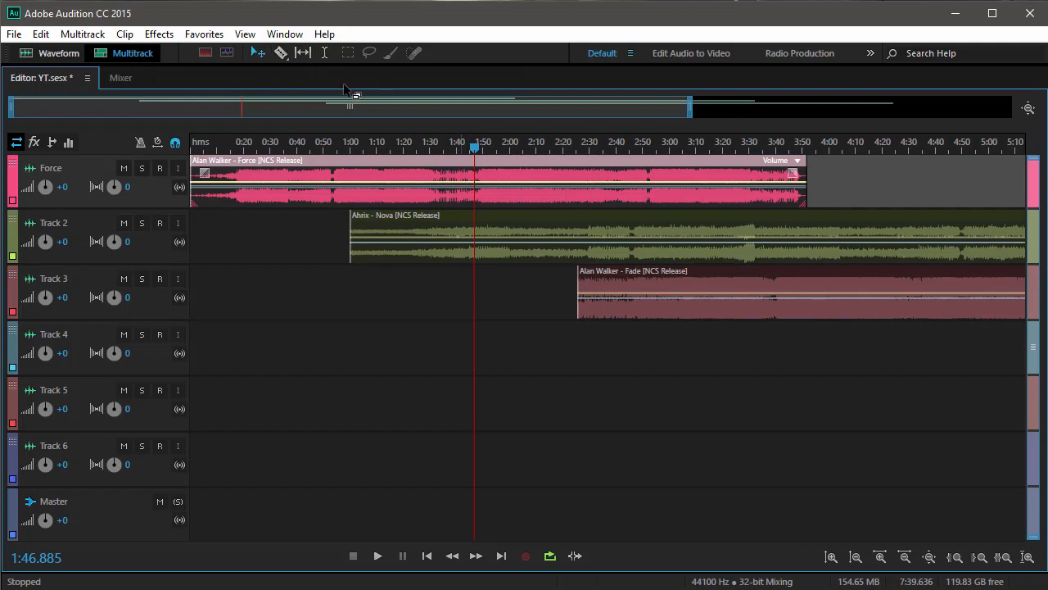
# Step: Try the Time Selection tool by selecting about 2:00 to 2:17 across the tracks and clear the selection
pyautogui.click(325, 55)
pyautogui.moveTo(507, 170); pyautogui.dragTo(555, 169)
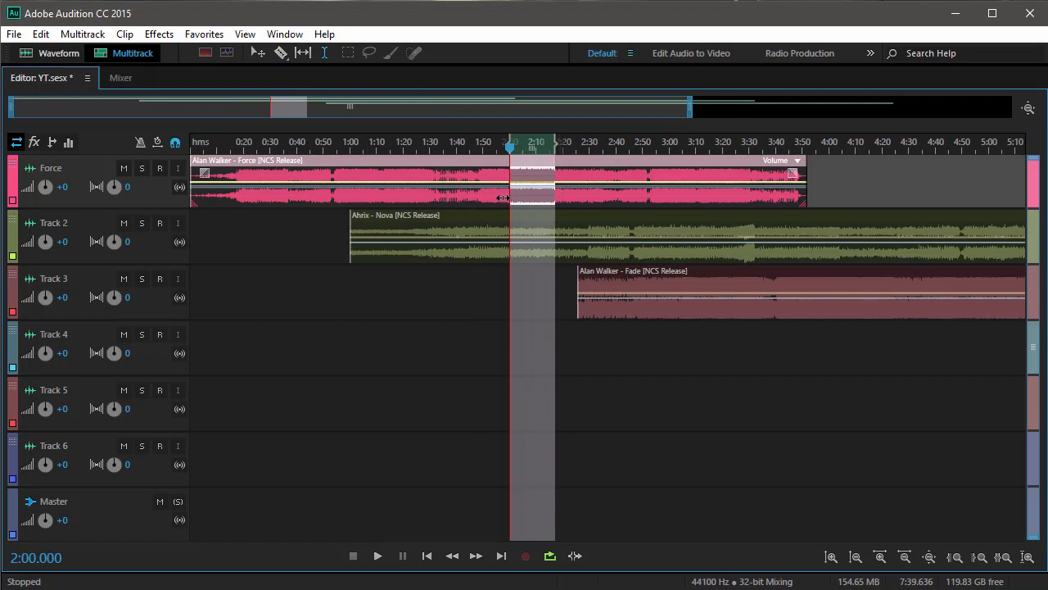
pyautogui.click(503, 197)
pyautogui.click(470, 170)
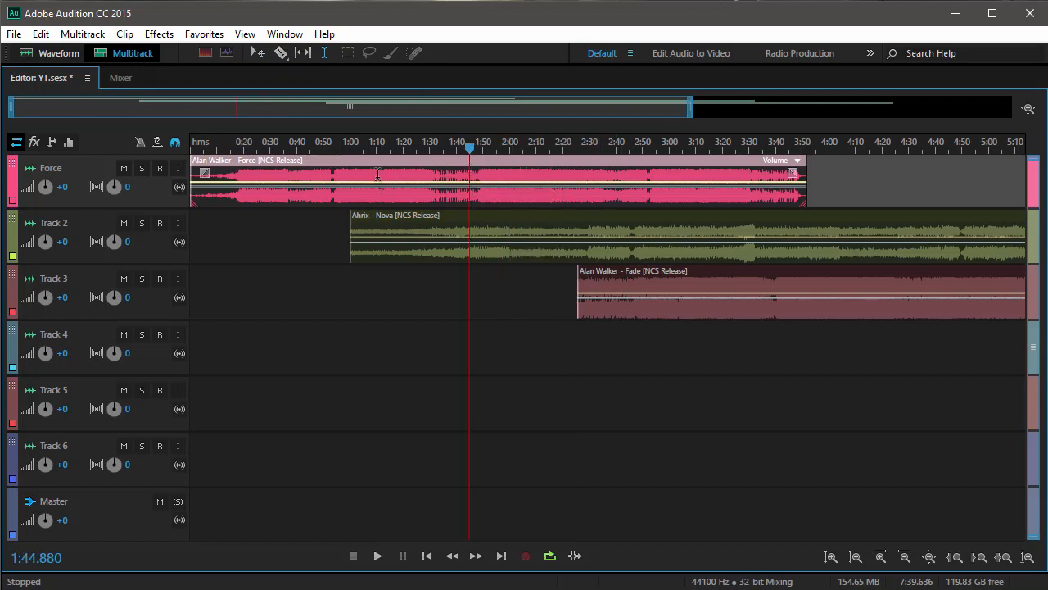
# Step: Move Ahrix - Nova on Track 2 to start at about 1:33, set the playhead near 1:15.6 and select the Force clip
pyautogui.scroll(4, 374, 159)
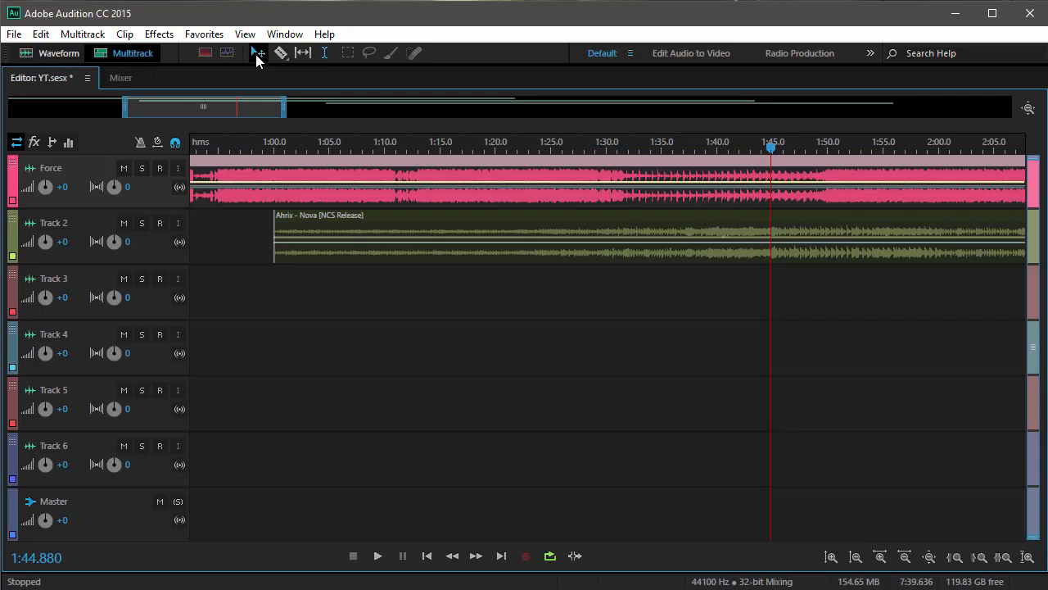
pyautogui.moveTo(377, 236); pyautogui.dragTo(738, 236)
pyautogui.click(448, 152)
pyautogui.click(377, 200)
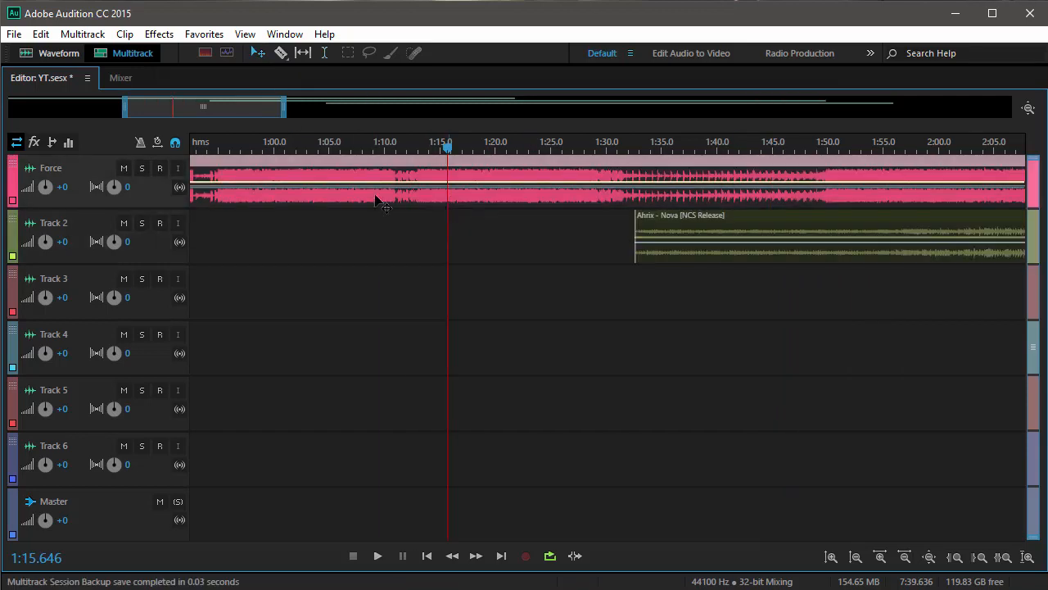
# Step: Split the Force clip at about 1:15 with the Razor tool and move its second part to start at about 1:20
pyautogui.click(284, 54)
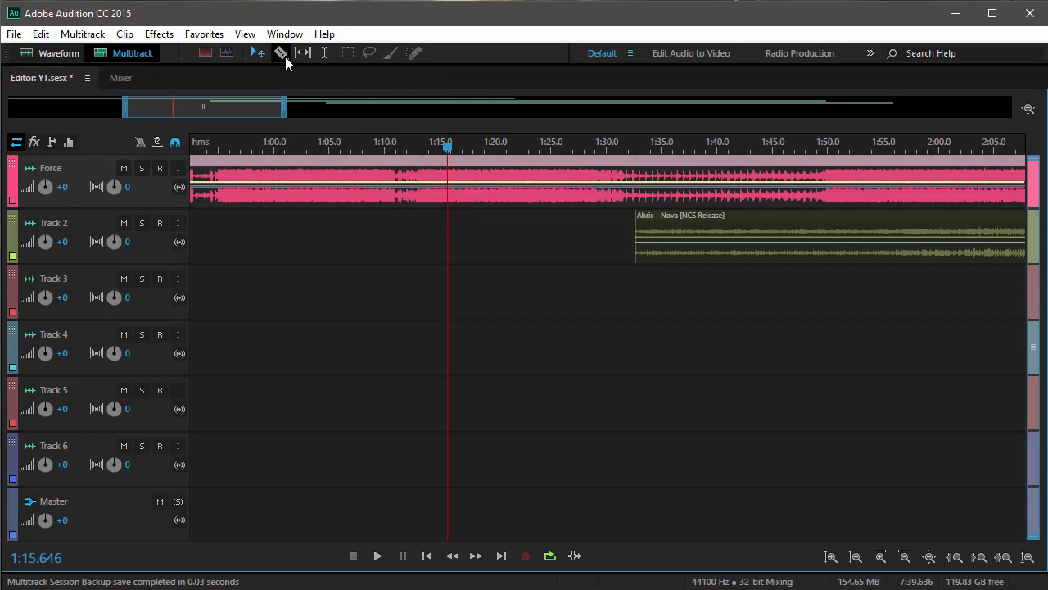
pyautogui.click(444, 192)
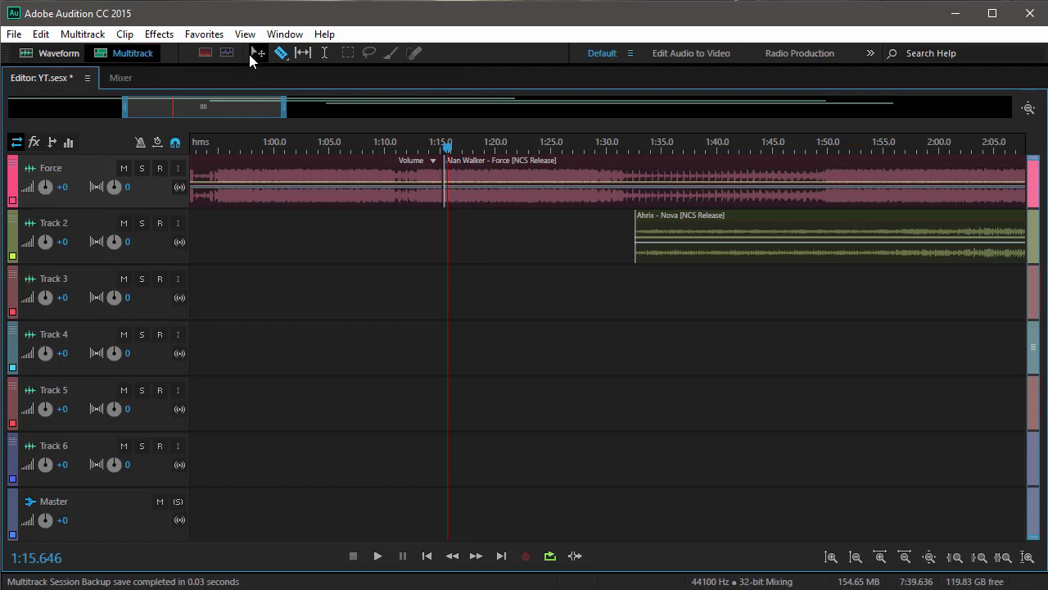
pyautogui.click(258, 52)
pyautogui.moveTo(484, 181); pyautogui.dragTo(534, 182)
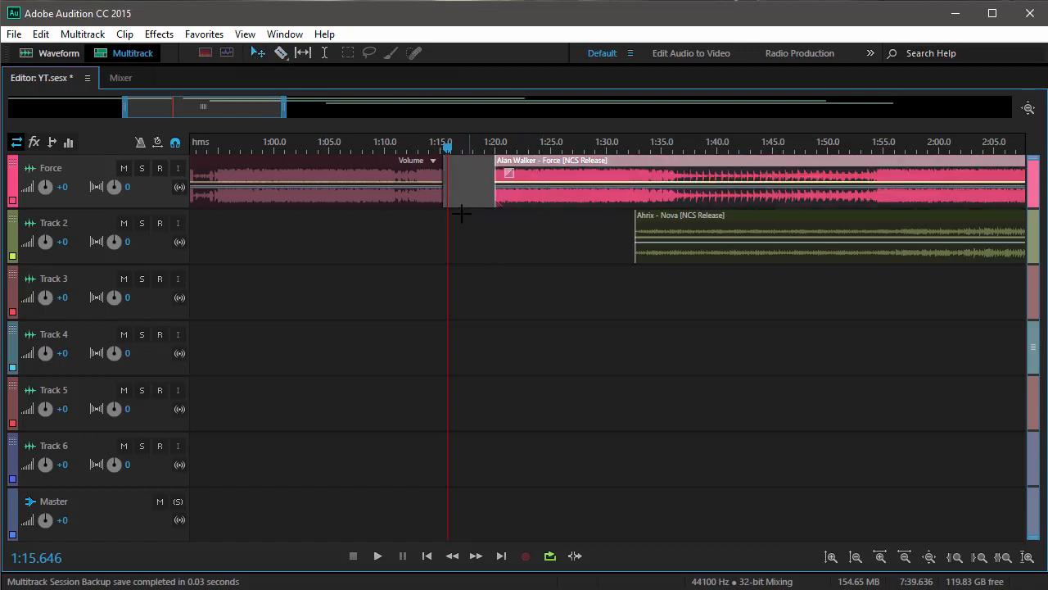
# Step: Select each part of the Force clip in turn, and box-select the second Force part together with Ahrix - Nova
pyautogui.click(427, 191)
pyautogui.click(566, 191)
pyautogui.moveTo(526, 328); pyautogui.dragTo(819, 175)
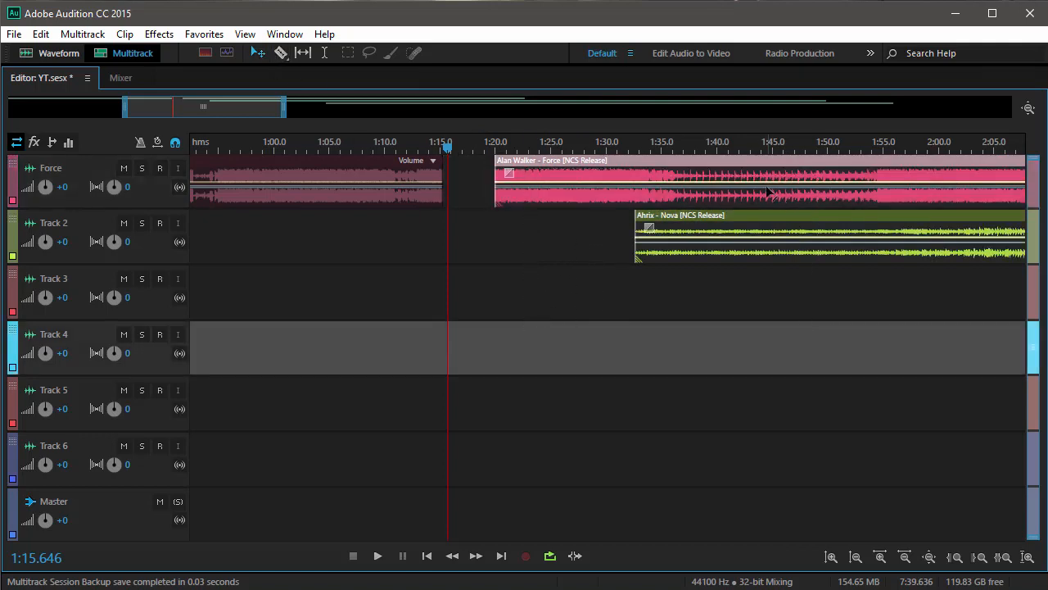
# Step: Shift the second Force part's pan envelope toward the right channel and then to L47.6, with a pan keyframe at about 1:34
pyautogui.click(724, 195)
pyautogui.scroll(4, 612, 195)
pyautogui.click(625, 195)
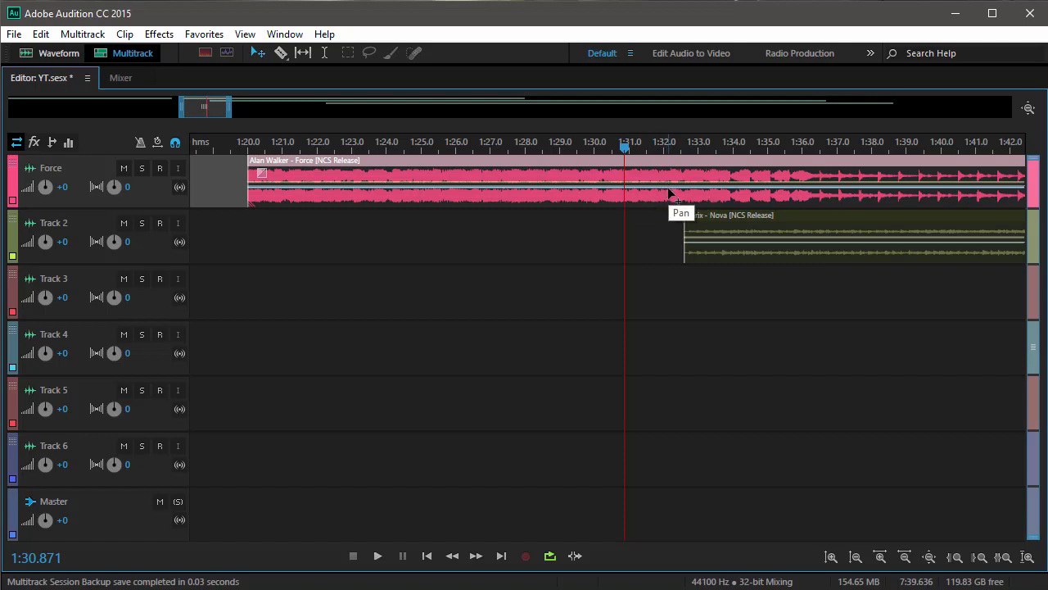
pyautogui.moveTo(669, 193)
pyautogui.mouseDown()
pyautogui.moveTo(671, 181)
pyautogui.moveTo(673, 207)
pyautogui.mouseUp()
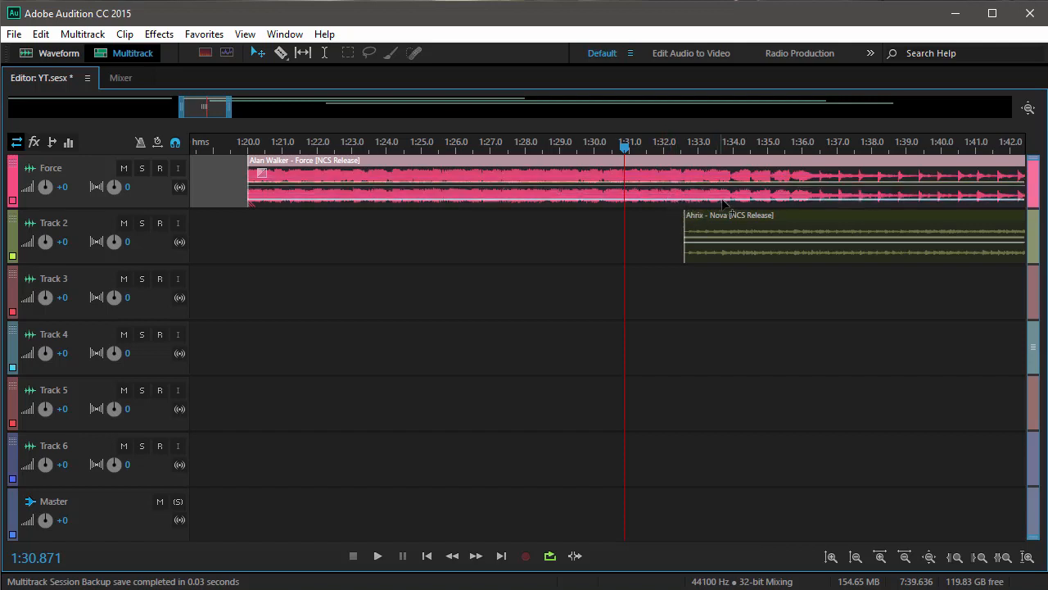
pyautogui.moveTo(740, 201); pyautogui.dragTo(740, 181)
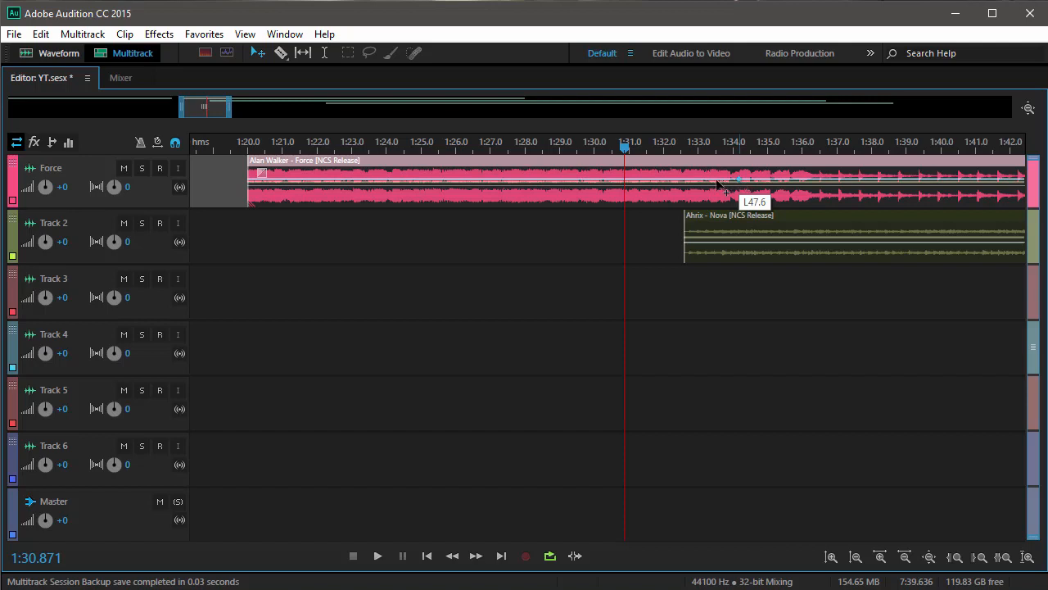
# Step: Add a pan keyframe at about 1:31.5 on the second Force part and pull it past R66.7 toward the right channel
pyautogui.click(640, 179)
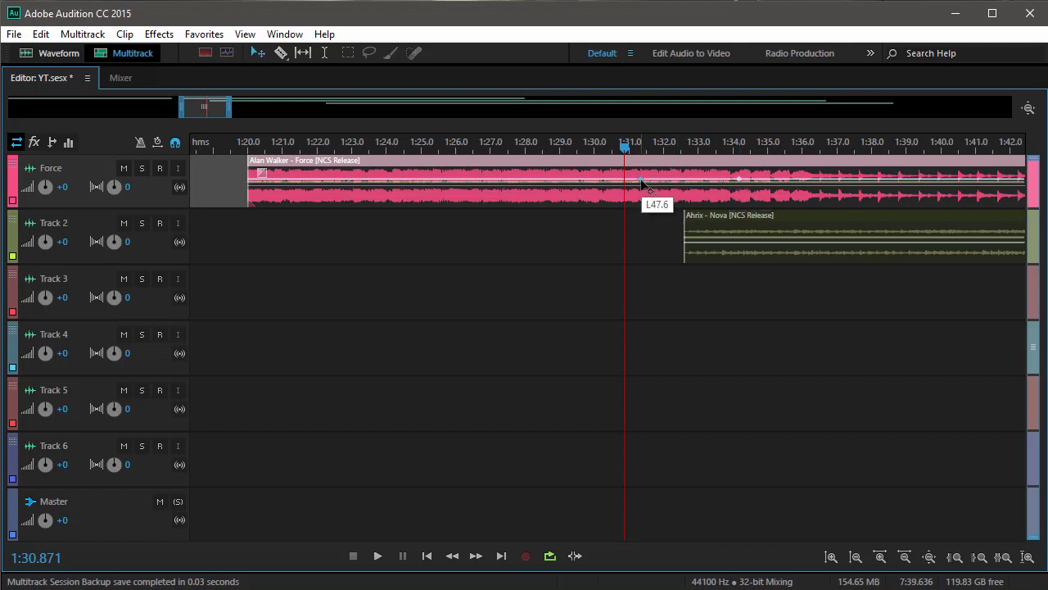
pyautogui.moveTo(641, 181); pyautogui.dragTo(643, 201)
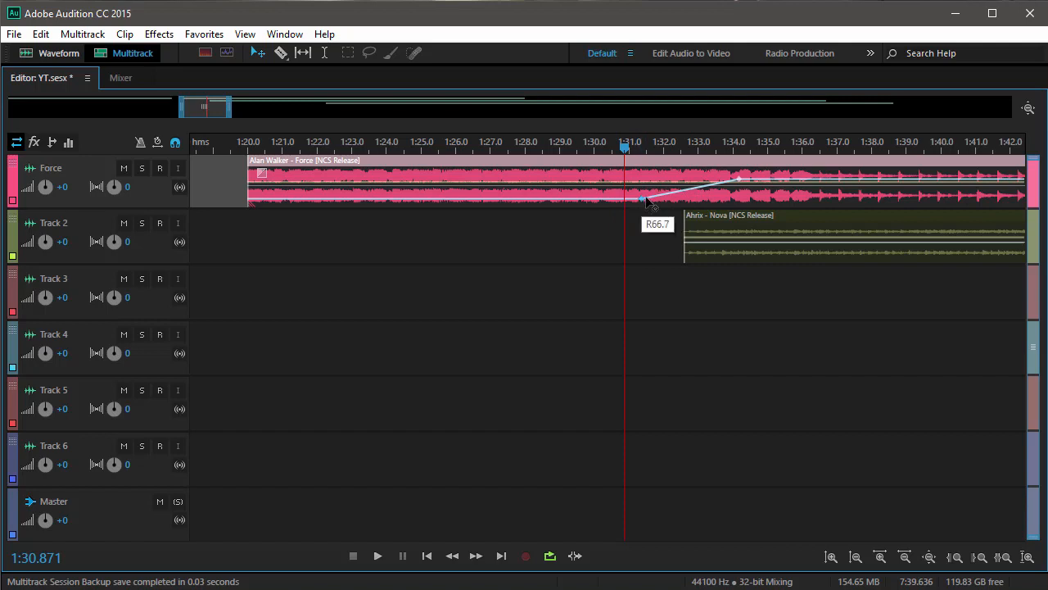
pyautogui.moveTo(642, 200); pyautogui.dragTo(647, 205)
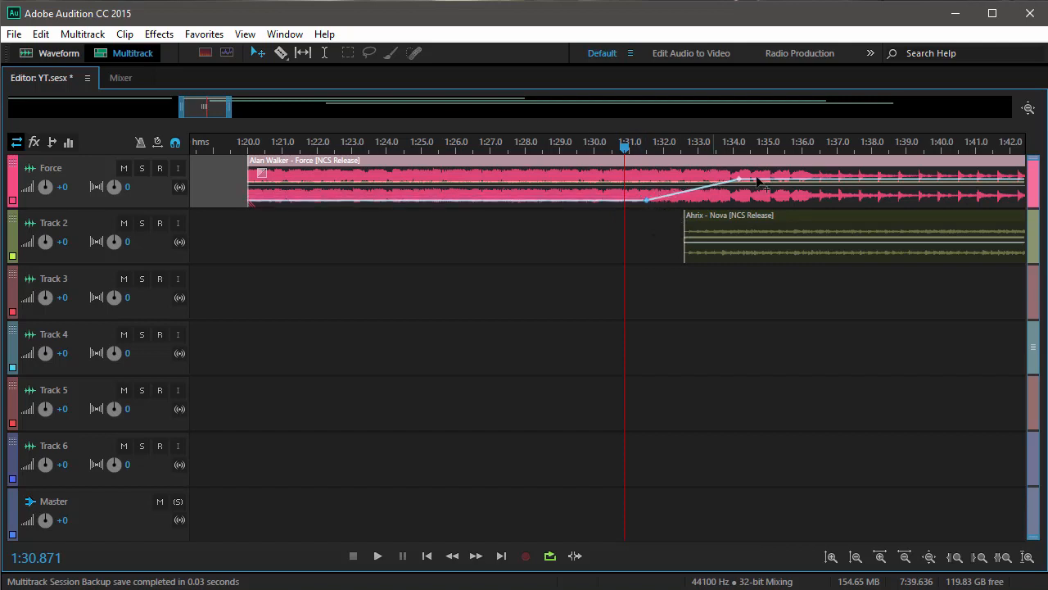
# Step: Move Ahrix - Nova to start at about 1:37 and play the Force pan change from about 1:31.6
pyautogui.moveTo(733, 232); pyautogui.dragTo(900, 232)
pyautogui.click(649, 152)
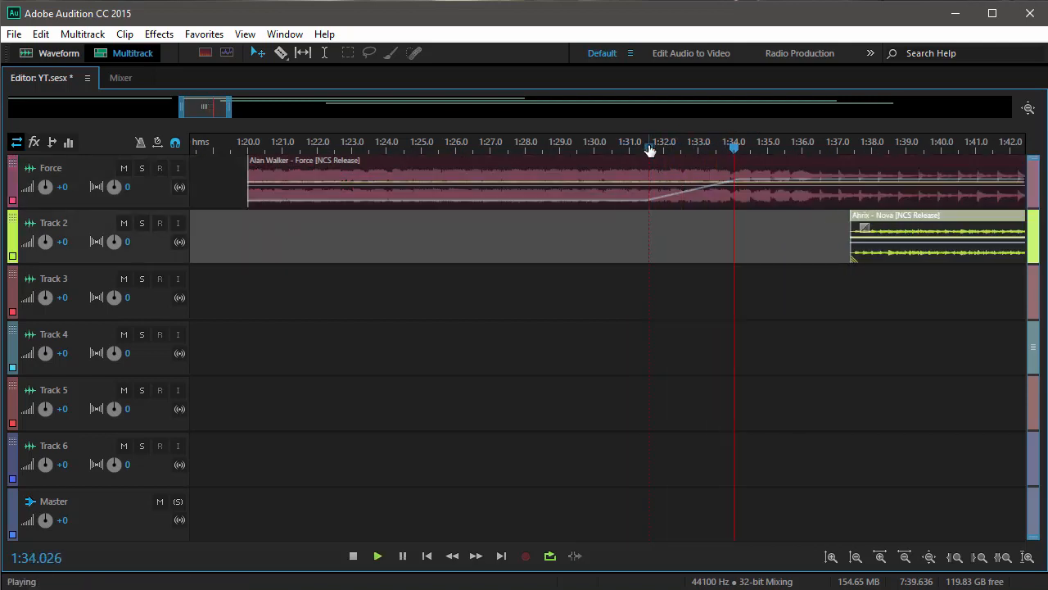
pyautogui.press('space')
# Step: Push the pan keyframe at about 1:34 further left and the one at about 1:31.5 further right, and play the transition
pyautogui.click(740, 177)
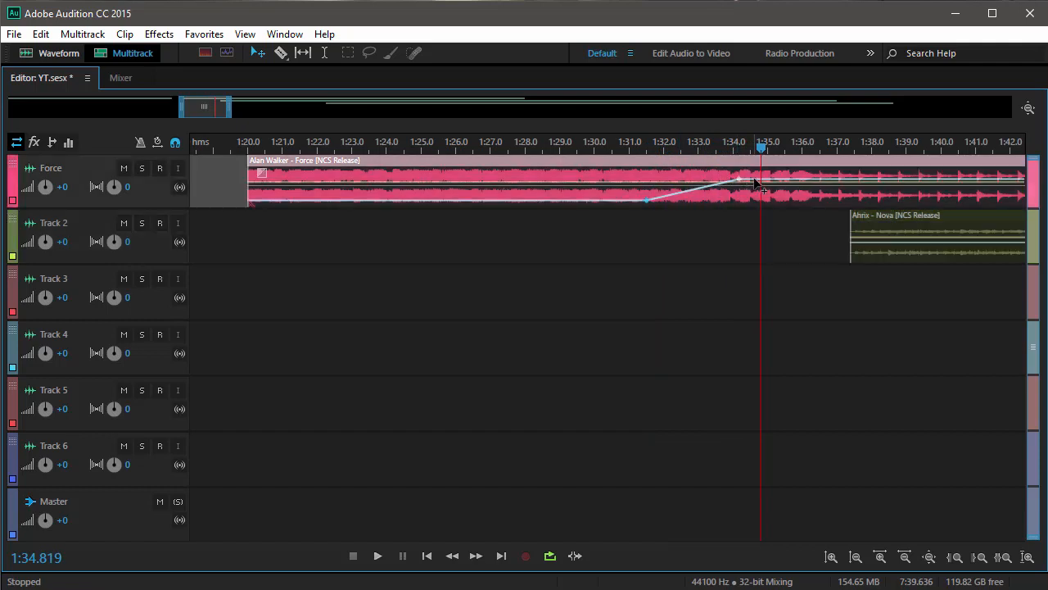
pyautogui.moveTo(739, 179); pyautogui.dragTo(739, 170)
pyautogui.moveTo(648, 204); pyautogui.dragTo(646, 205)
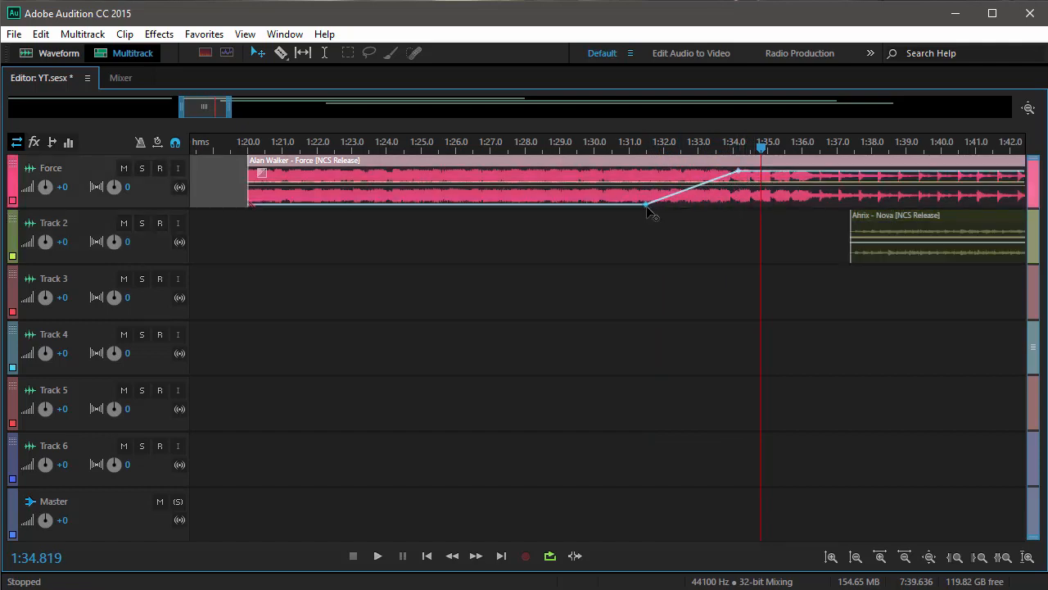
pyautogui.click(639, 141)
pyautogui.press('space')
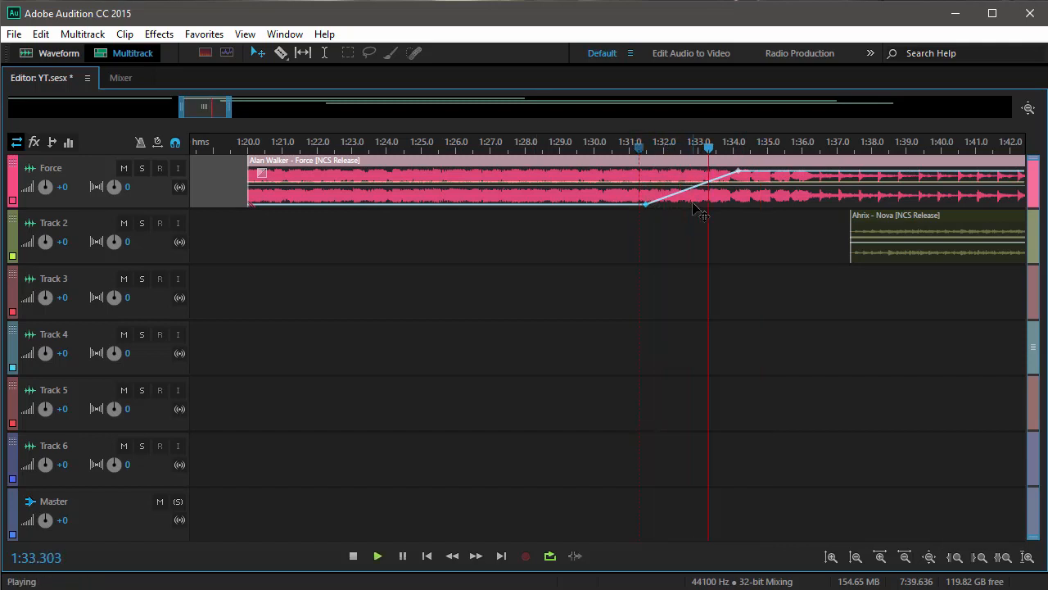
pyautogui.press('space')
# Step: Set the playhead to about 1:30.6, toggle Select All Keyframes, and turn on Hold Keyframe for the pan keyframe at about 1:31.5
pyautogui.click(615, 144)
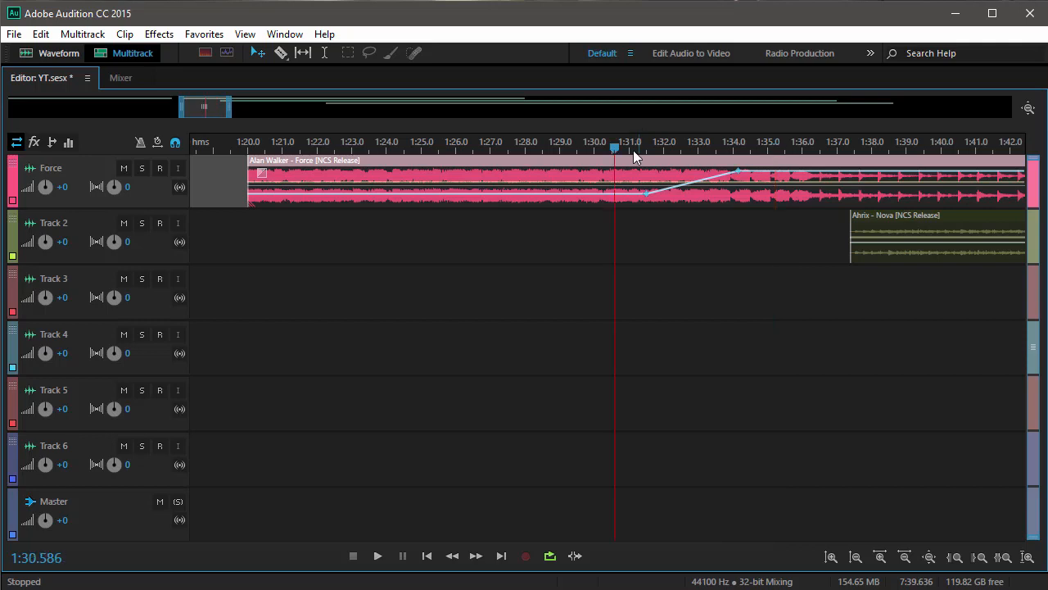
pyautogui.rightClick(648, 195)
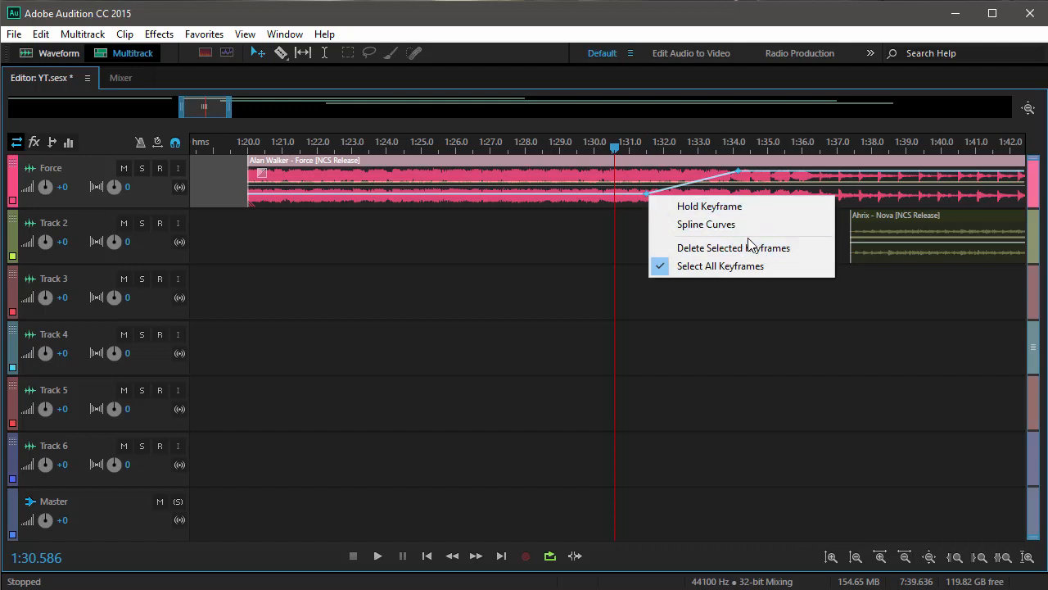
pyautogui.click(709, 266)
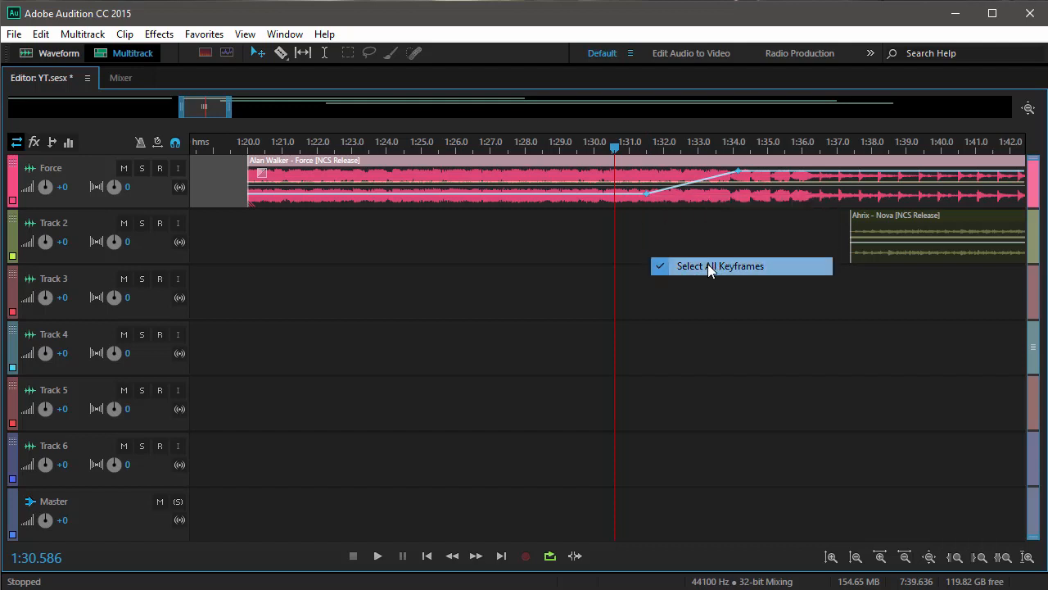
pyautogui.rightClick(649, 194)
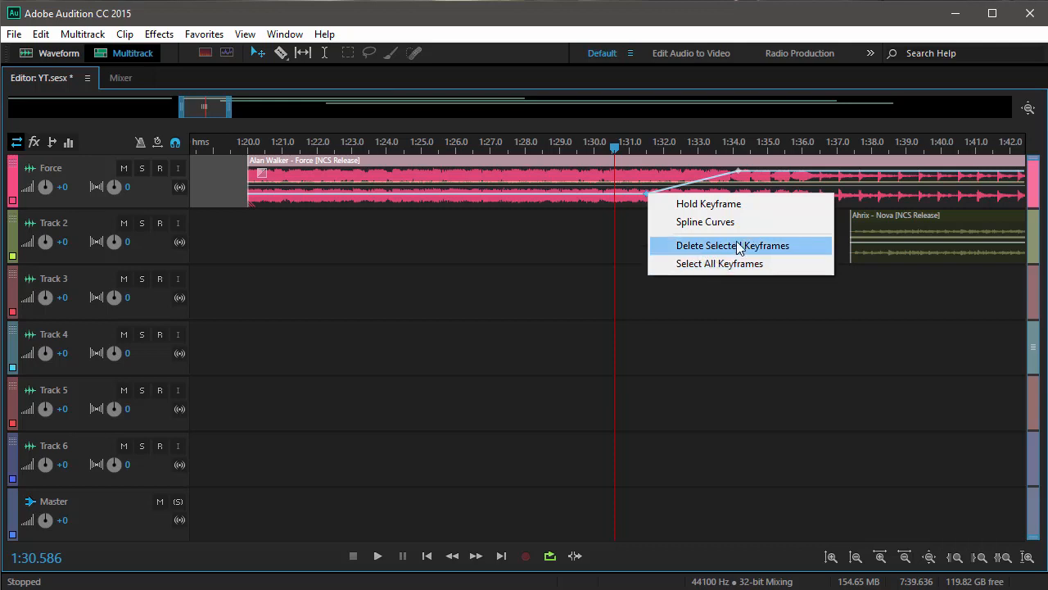
pyautogui.click(728, 210)
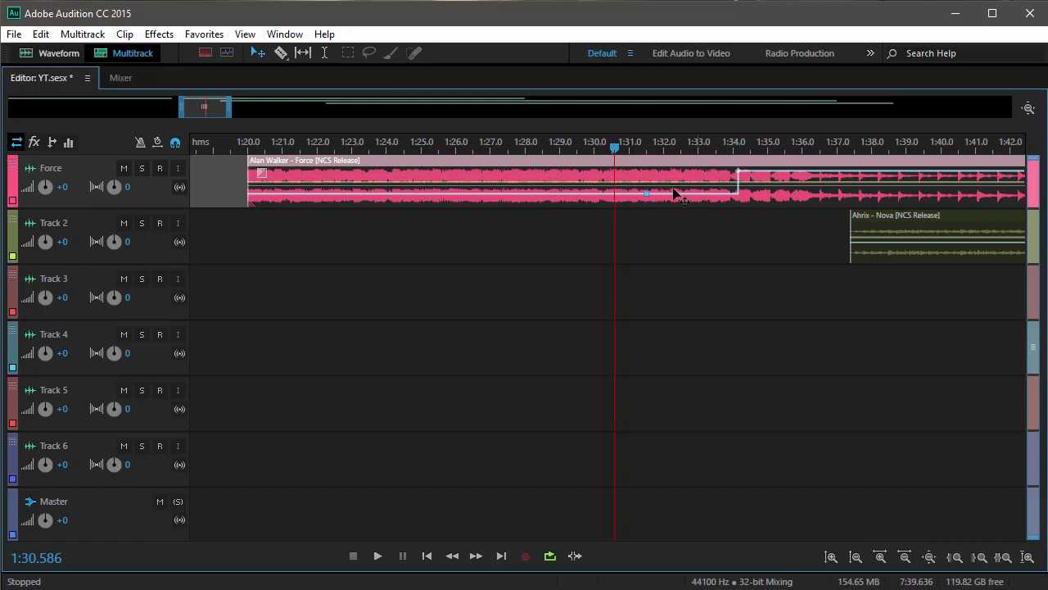
# Step: Select and delete all pan keyframes of the second Force part, and play it briefly from about 1:30.6
pyautogui.click(647, 194)
pyautogui.rightClick(647, 195)
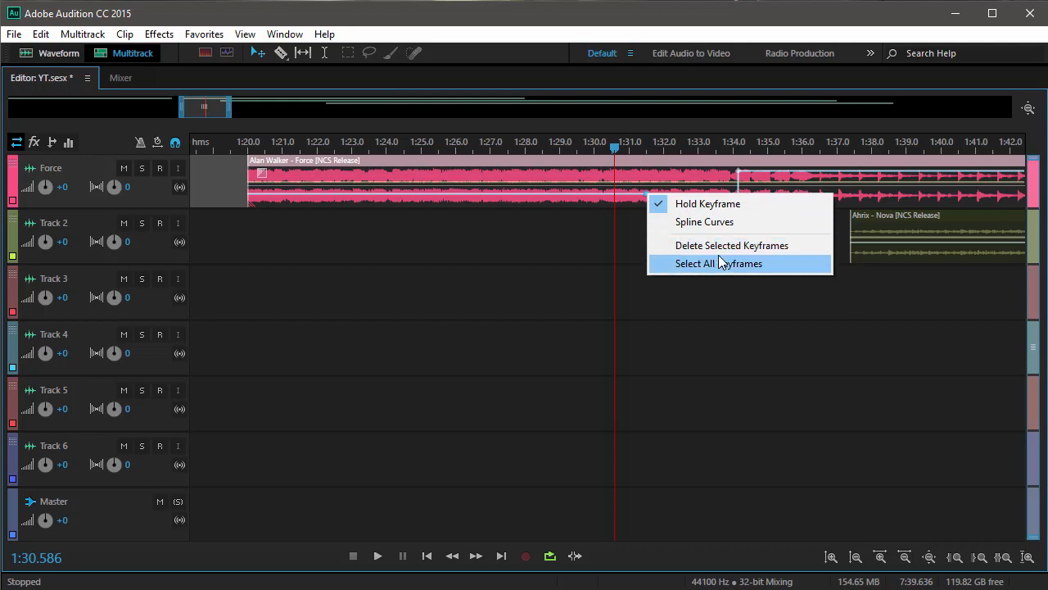
pyautogui.click(720, 263)
pyautogui.rightClick(647, 196)
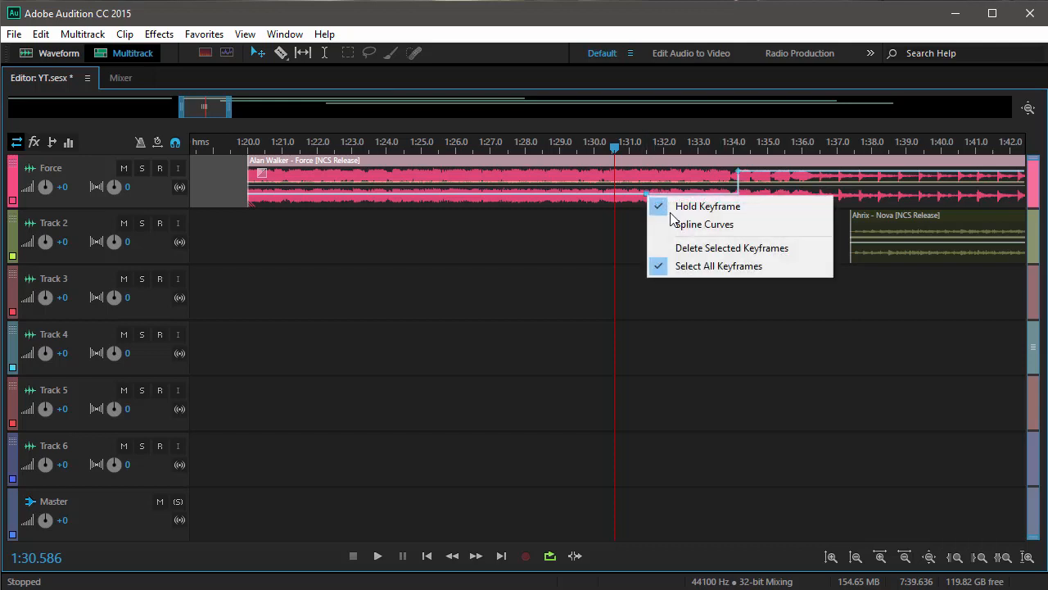
pyautogui.click(700, 247)
pyautogui.press('space')
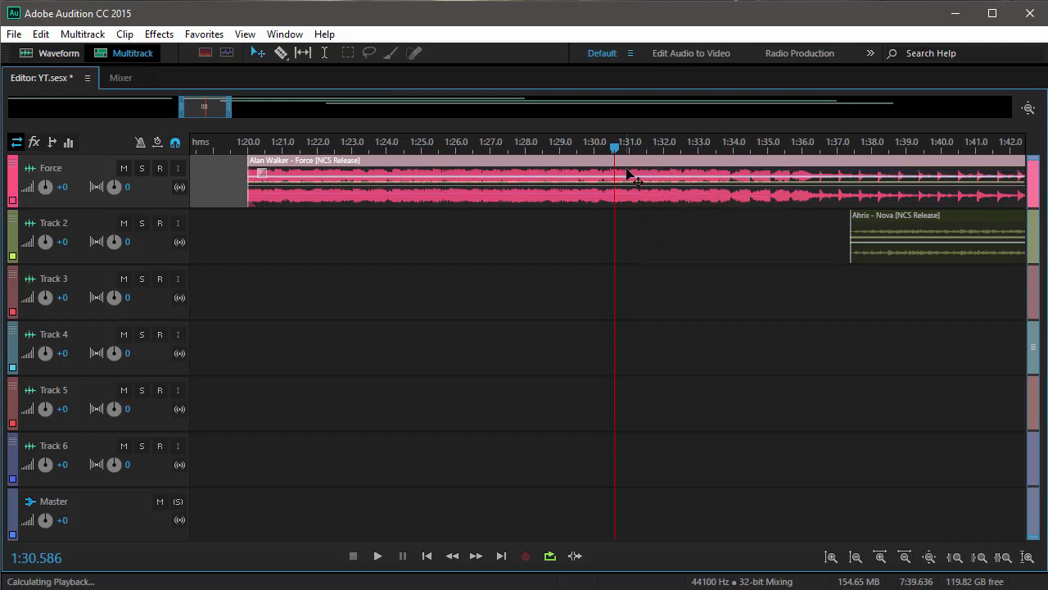
pyautogui.press('space')
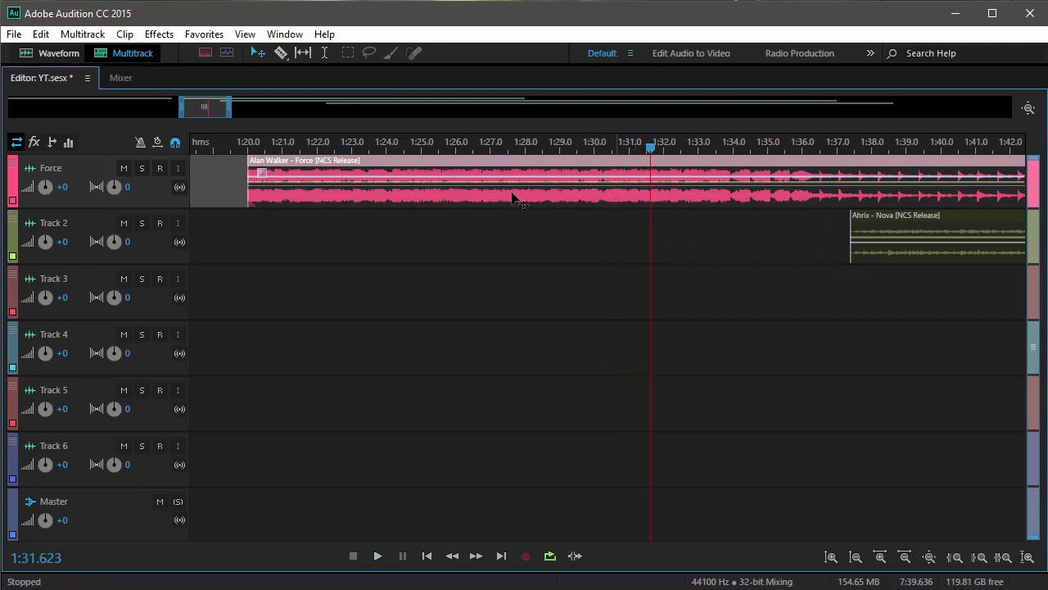
# Step: Return the second Force part's pan envelope to the centre and play it briefly
pyautogui.moveTo(249, 177); pyautogui.dragTo(250, 188)
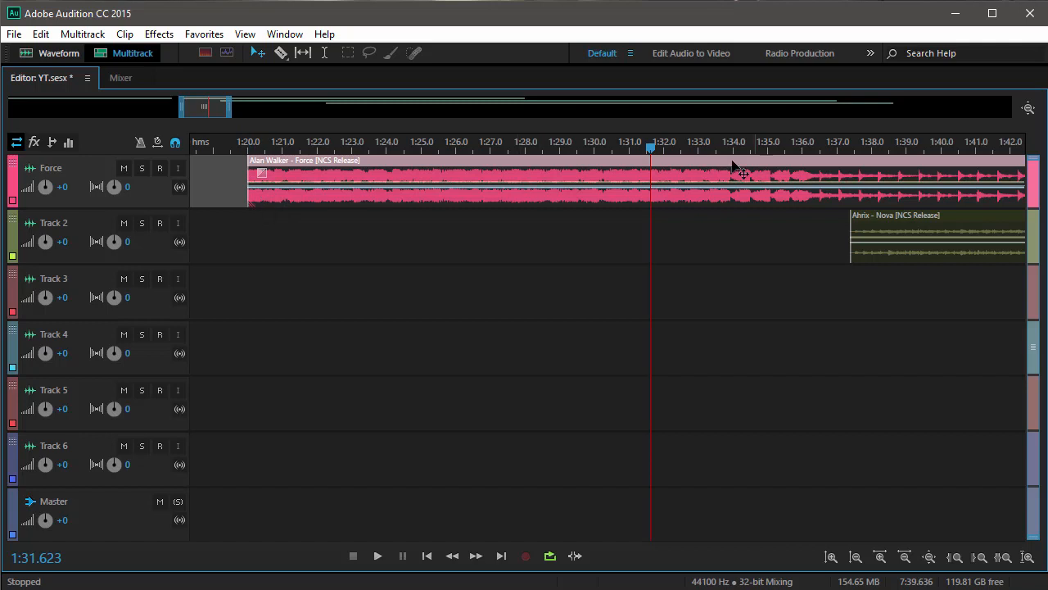
pyautogui.press('space')
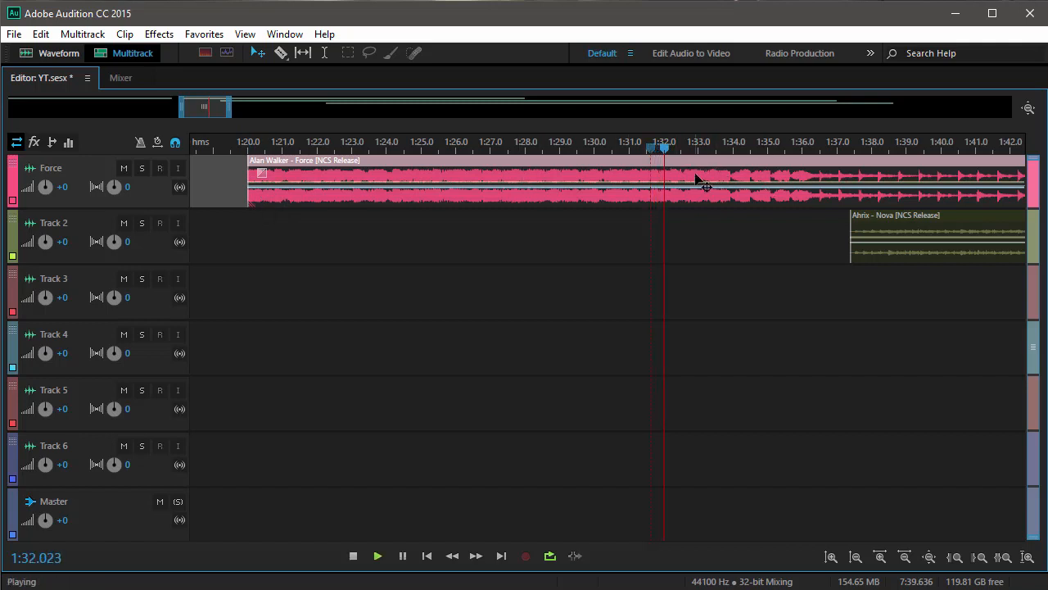
pyautogui.press('space')
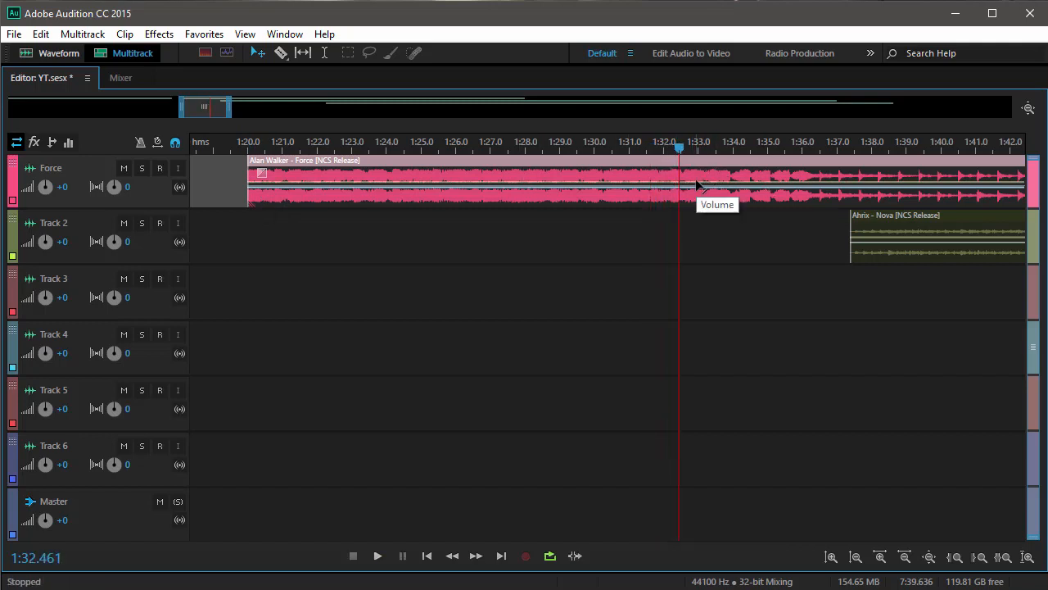
# Step: Add volume keyframes at about 1:33 and 1:34.5 on the second Force part, lower the latter, and play the volume drop
pyautogui.click(696, 183)
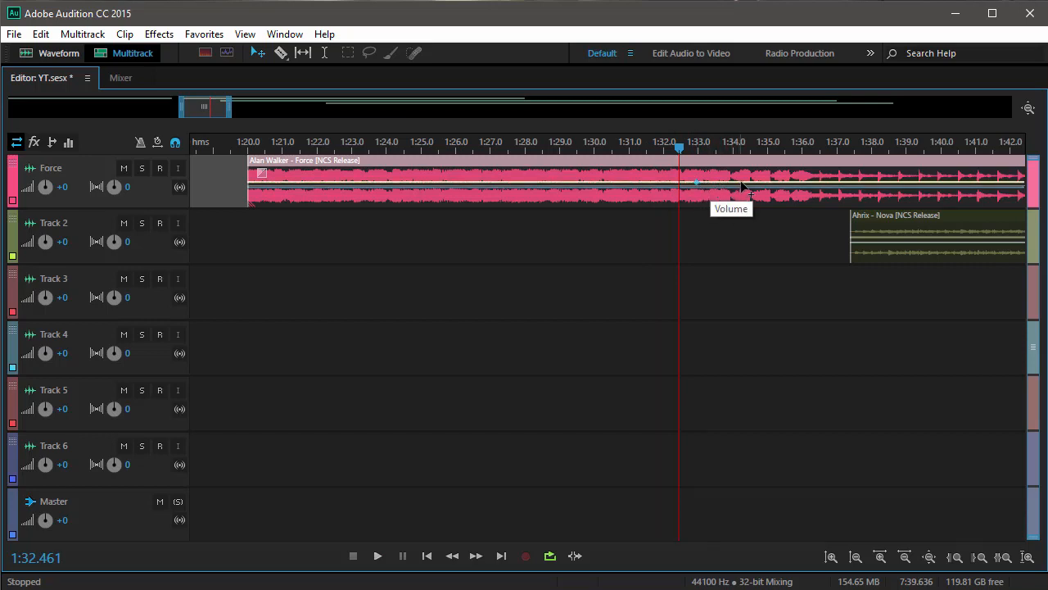
pyautogui.click(742, 182)
pyautogui.moveTo(744, 184); pyautogui.dragTo(748, 200)
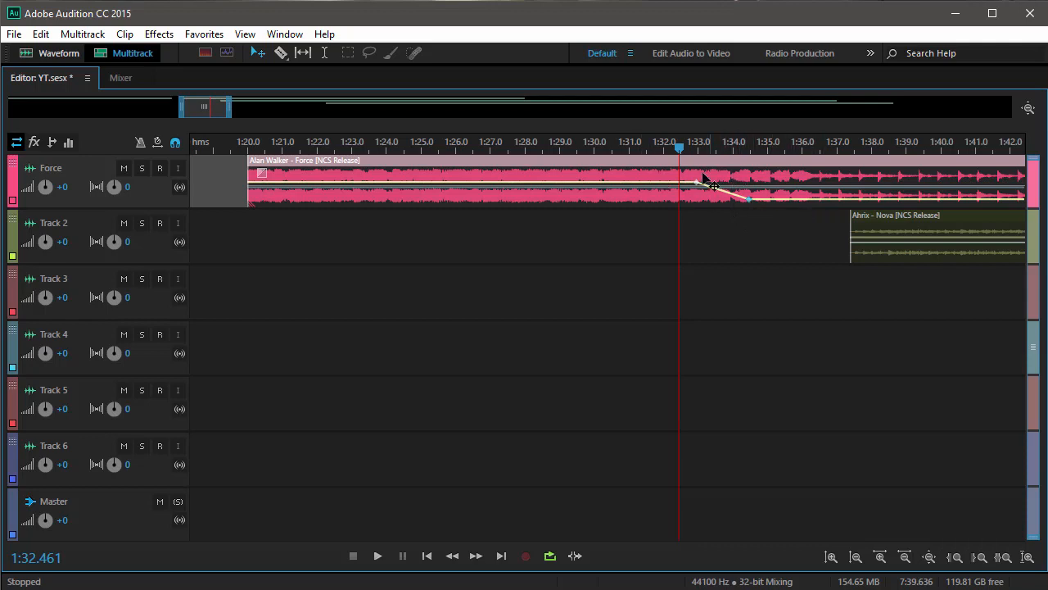
pyautogui.press('space')
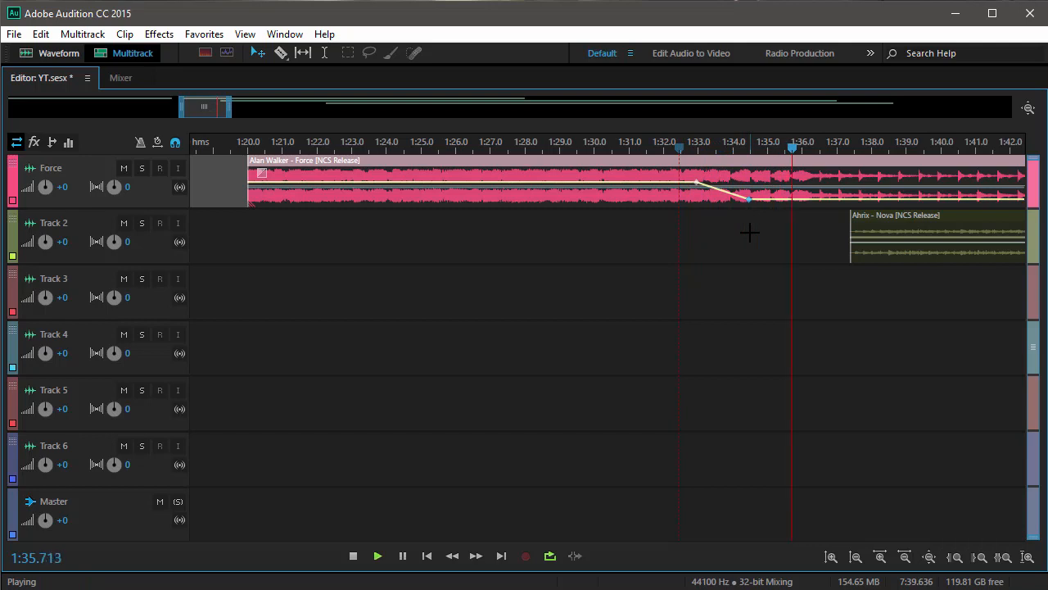
pyautogui.press('space')
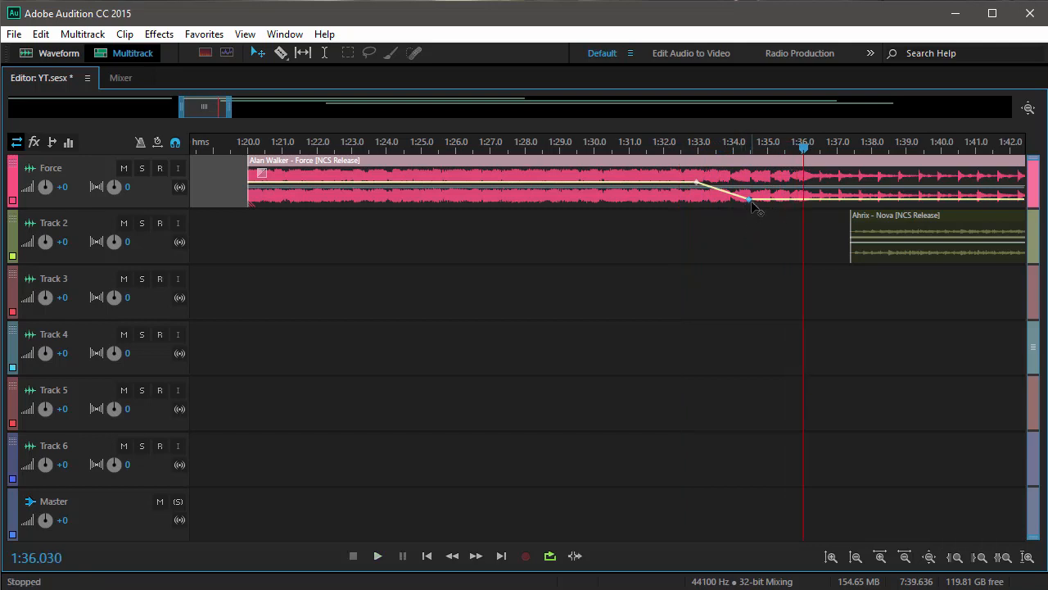
# Step: Delete the two volume keyframes at about 1:33 and 1:34.5 from the second Force part
pyautogui.rightClick(752, 205)
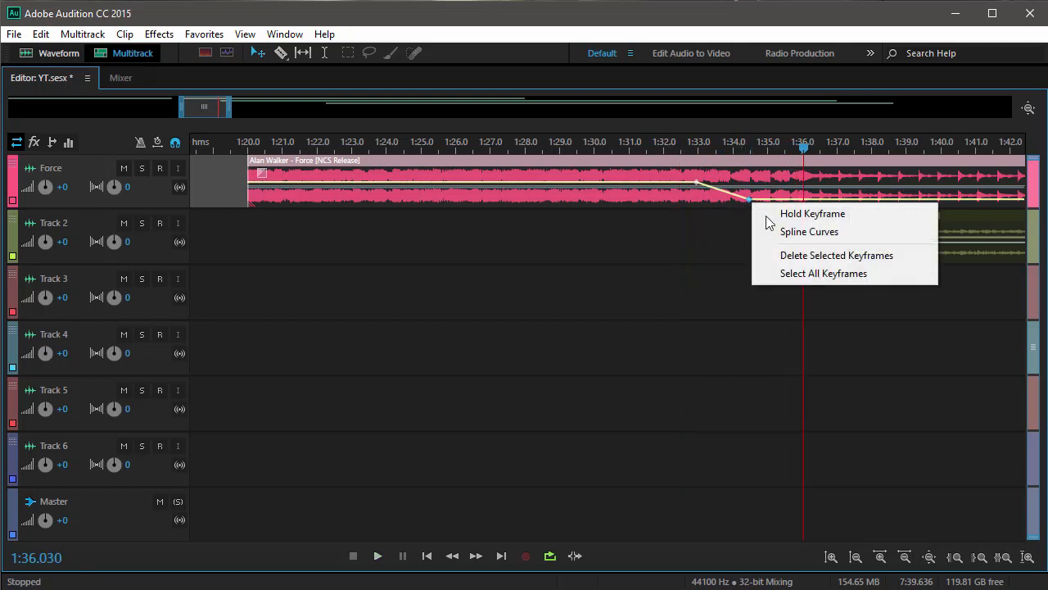
pyautogui.click(810, 256)
pyautogui.rightClick(698, 185)
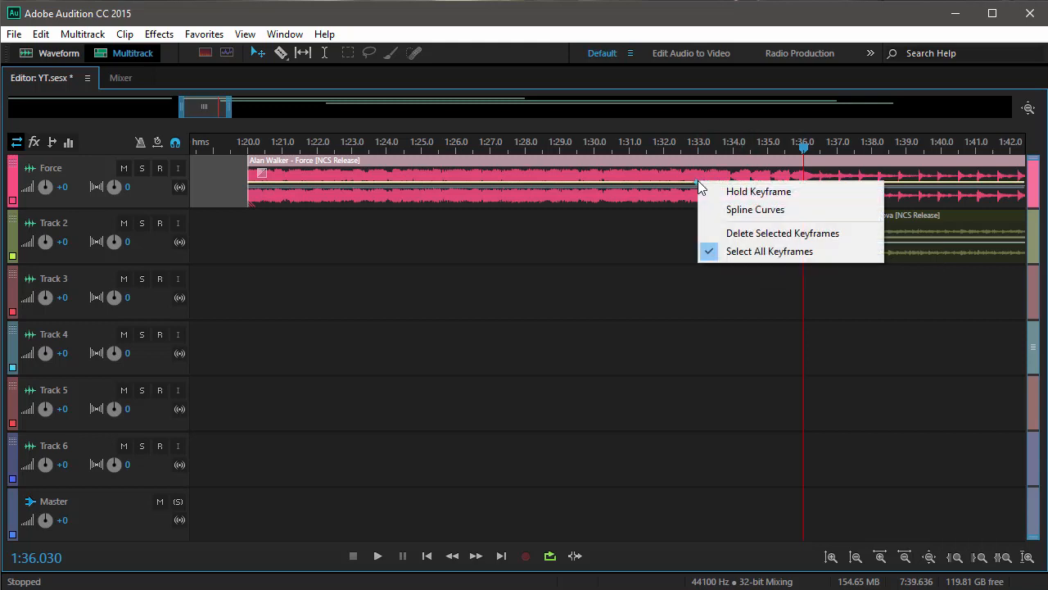
pyautogui.click(740, 237)
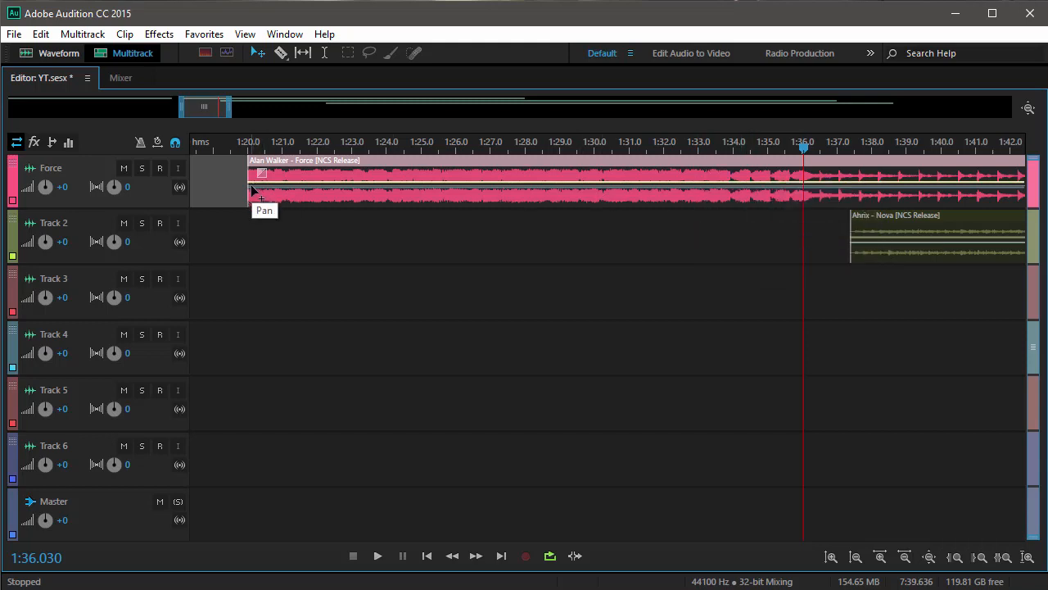
pyautogui.moveTo(254, 192)
pyautogui.mouseDown()
pyautogui.moveTo(255, 203)
pyautogui.moveTo(261, 190)
pyautogui.mouseUp()
# Step: Select the Nova clip on Track 2 and give it a convex fade-in about 3.7 seconds long
pyautogui.scroll(-5, 778, 164)
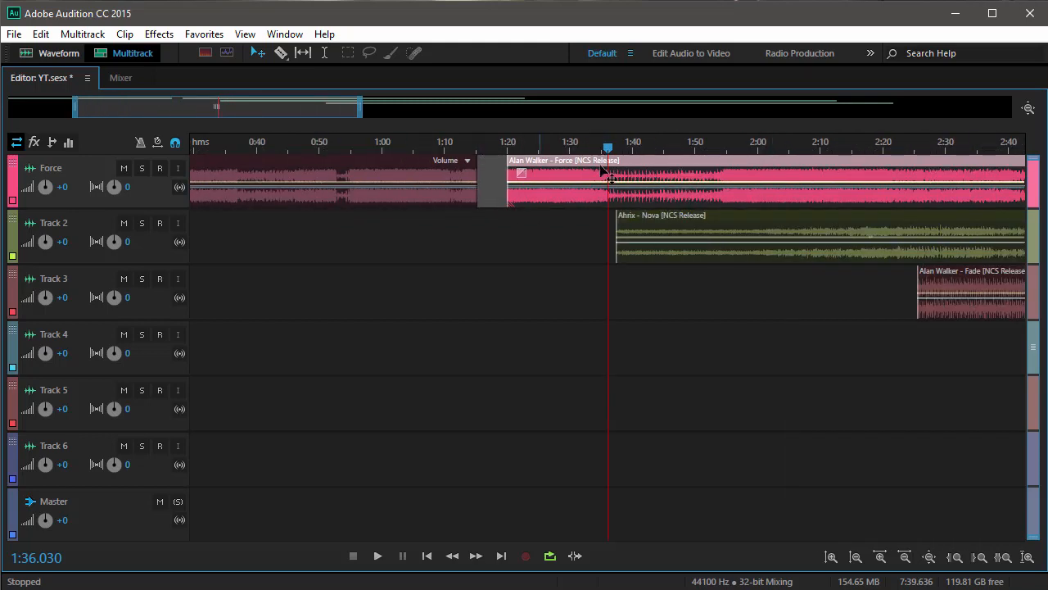
pyautogui.click(504, 268)
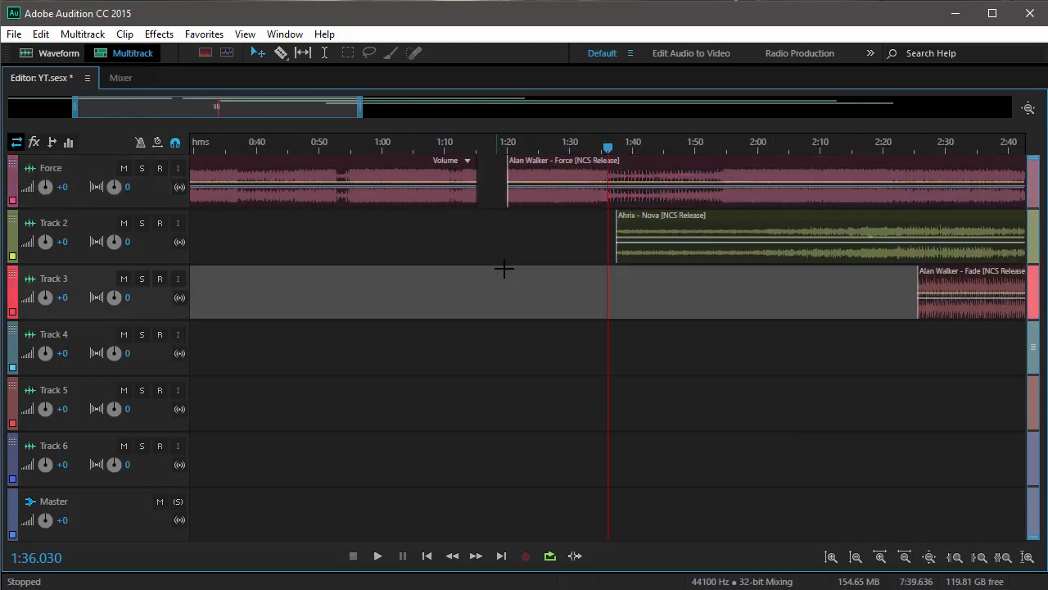
pyautogui.click(528, 232)
pyautogui.click(629, 224)
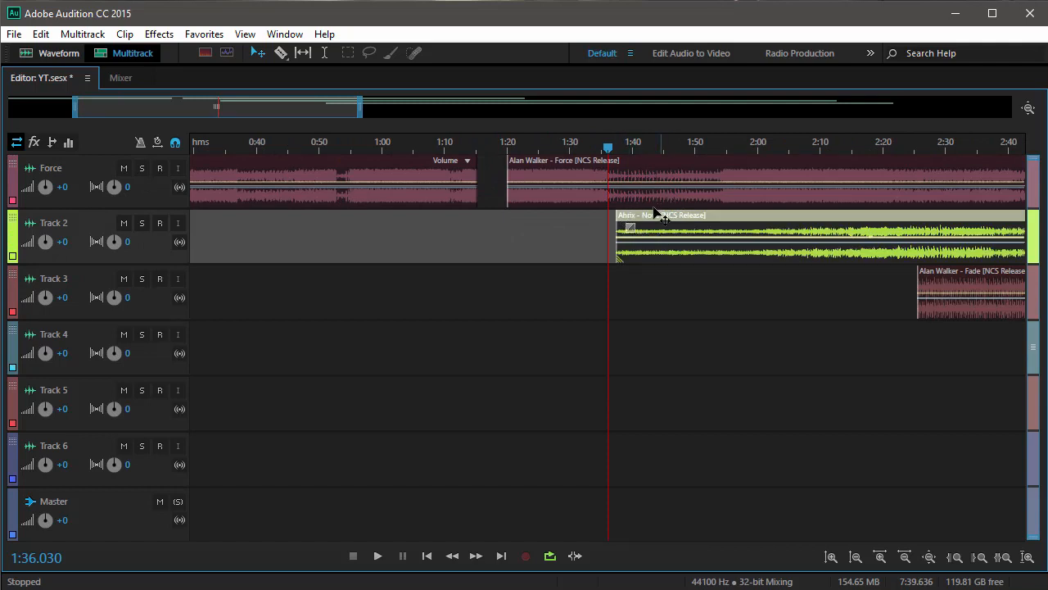
pyautogui.scroll(4, 626, 152)
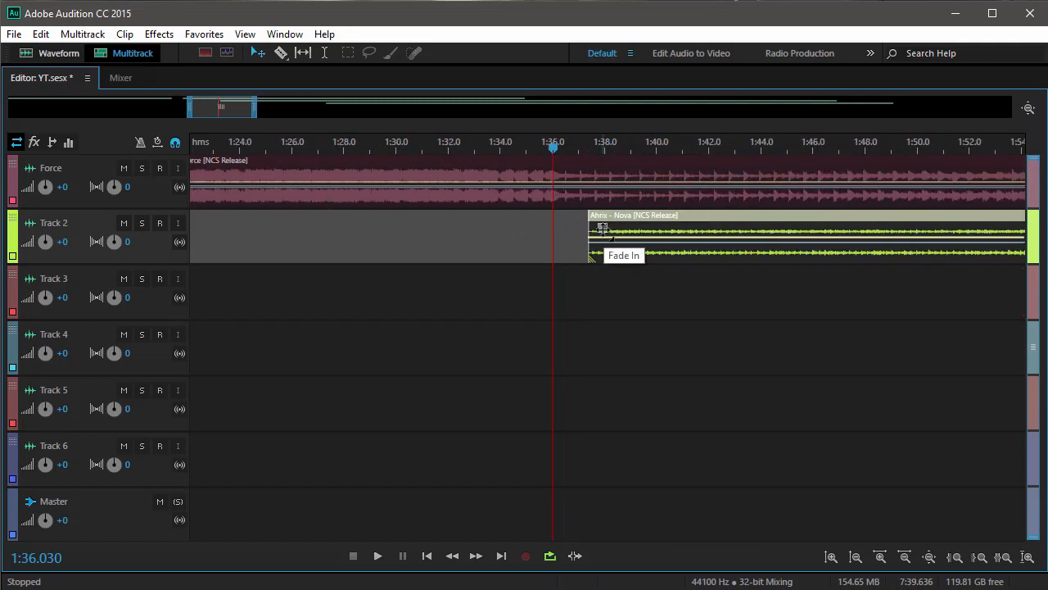
pyautogui.moveTo(602, 228); pyautogui.dragTo(699, 227)
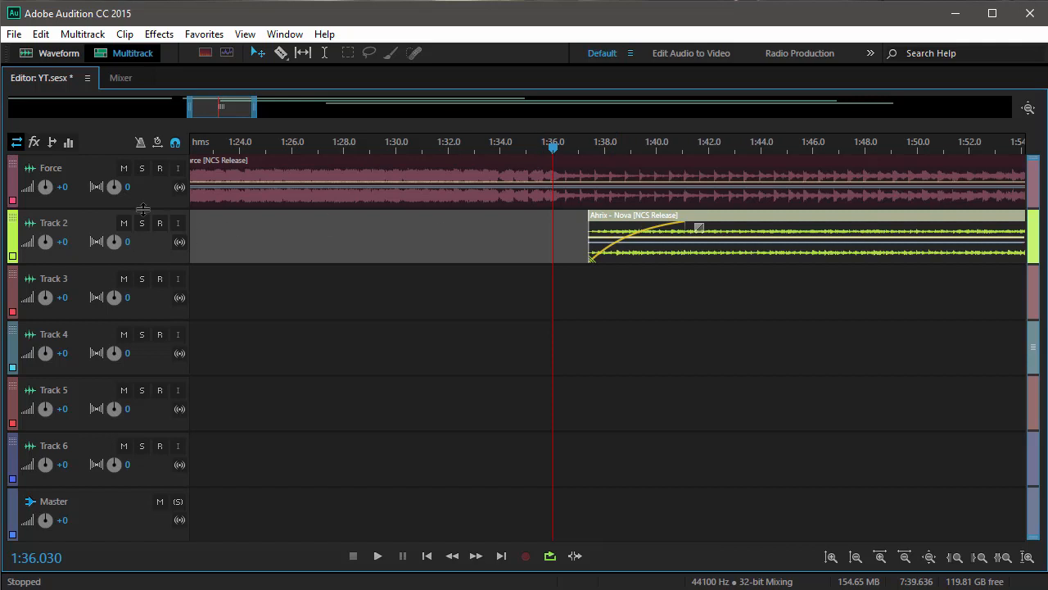
# Step: Mute the Force track and play the start of the Nova clip from about 1:36
pyautogui.click(123, 168)
pyautogui.press('space')
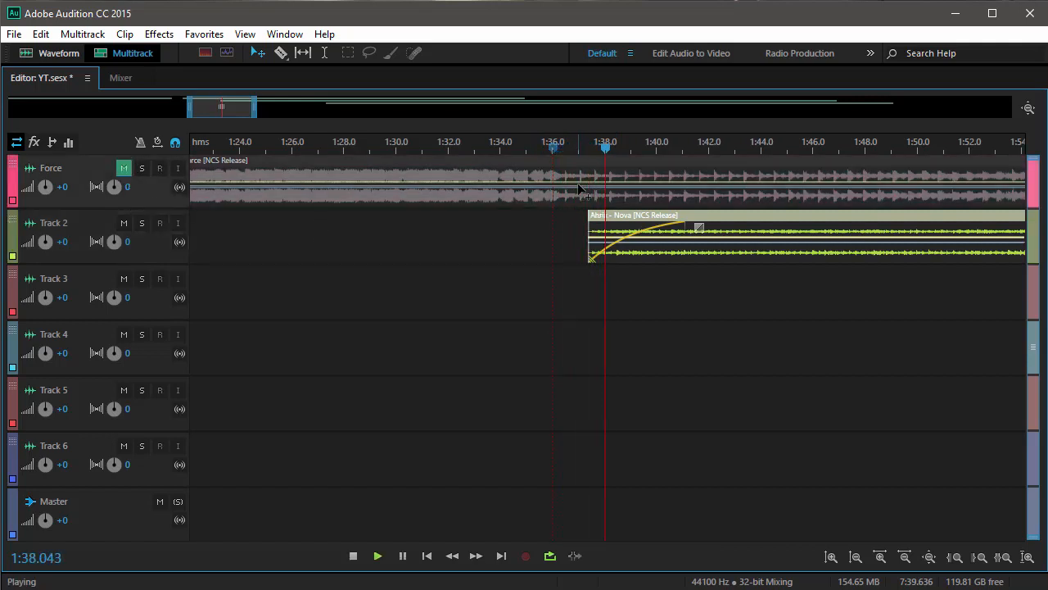
pyautogui.press('space')
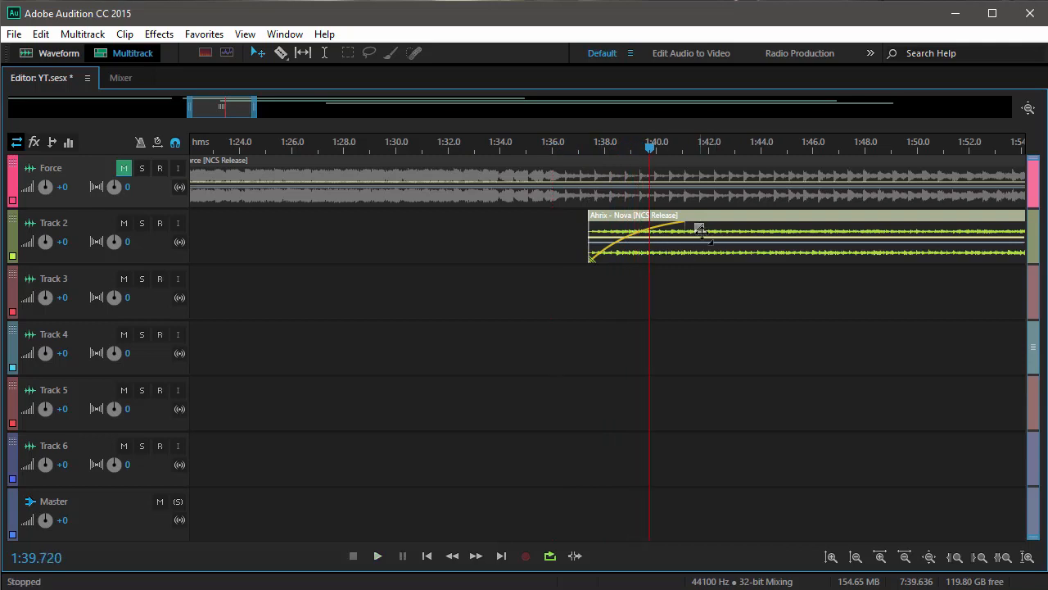
# Step: Lengthen the Nova clip's fade-in to about 6.5 seconds, bend it into a concave curve, and play it from about 1:39.7
pyautogui.moveTo(699, 226); pyautogui.dragTo(774, 267)
pyautogui.press('space')
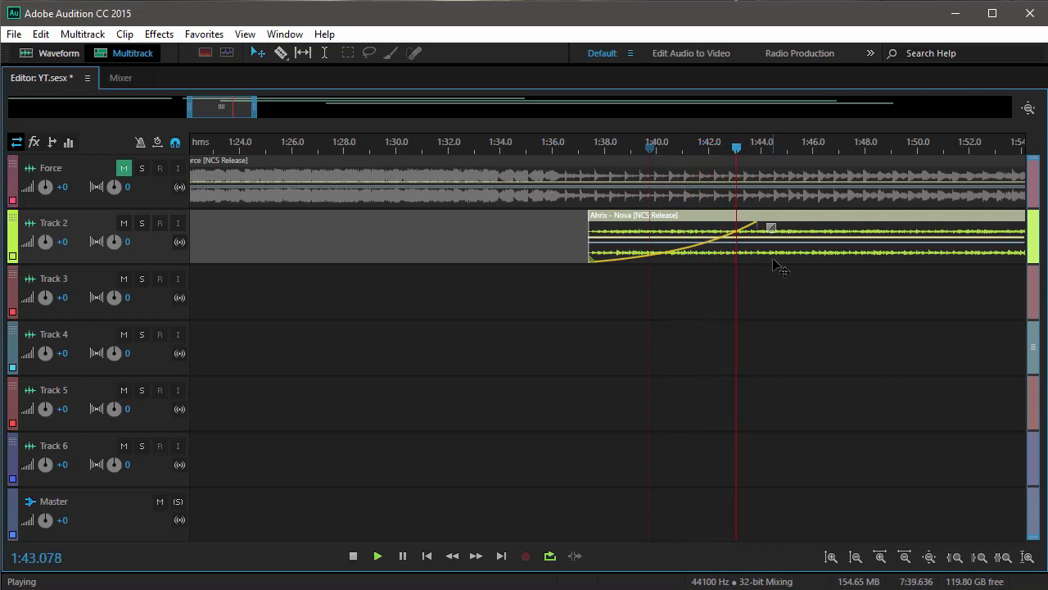
pyautogui.press('space')
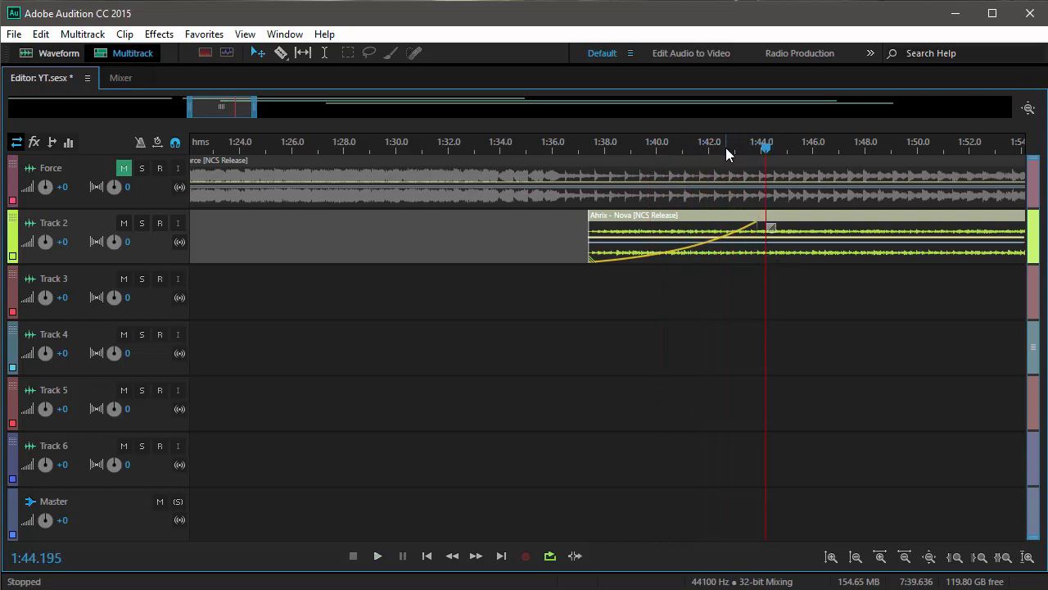
# Step: Add a concave fade-out to the end of the Nova clip, starting at about 5:44.5
pyautogui.scroll(-5, 729, 155)
pyautogui.scroll(-4, 727, 154)
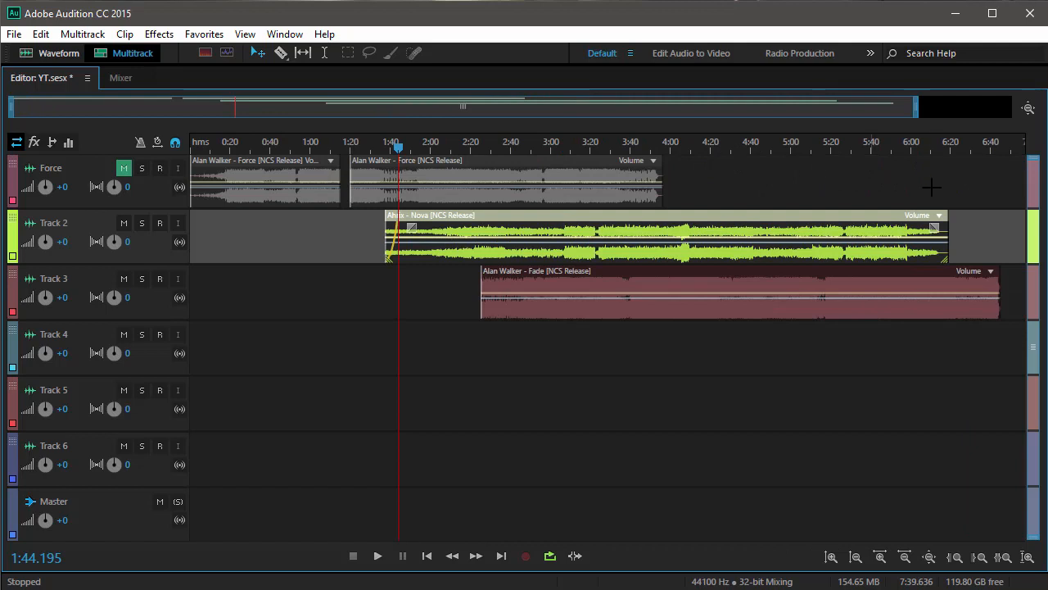
pyautogui.click(937, 149)
pyautogui.scroll(5, 960, 146)
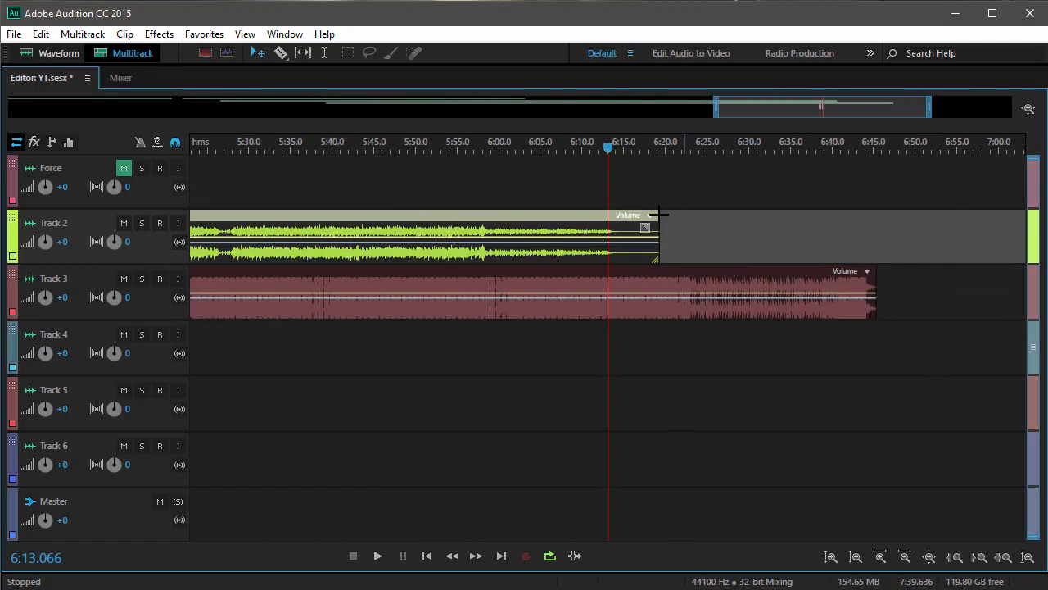
pyautogui.moveTo(653, 227); pyautogui.dragTo(355, 269)
# Step: Mute Track 3 and play the Nova clip's fade-out from about 5:44.5
pyautogui.click(520, 146)
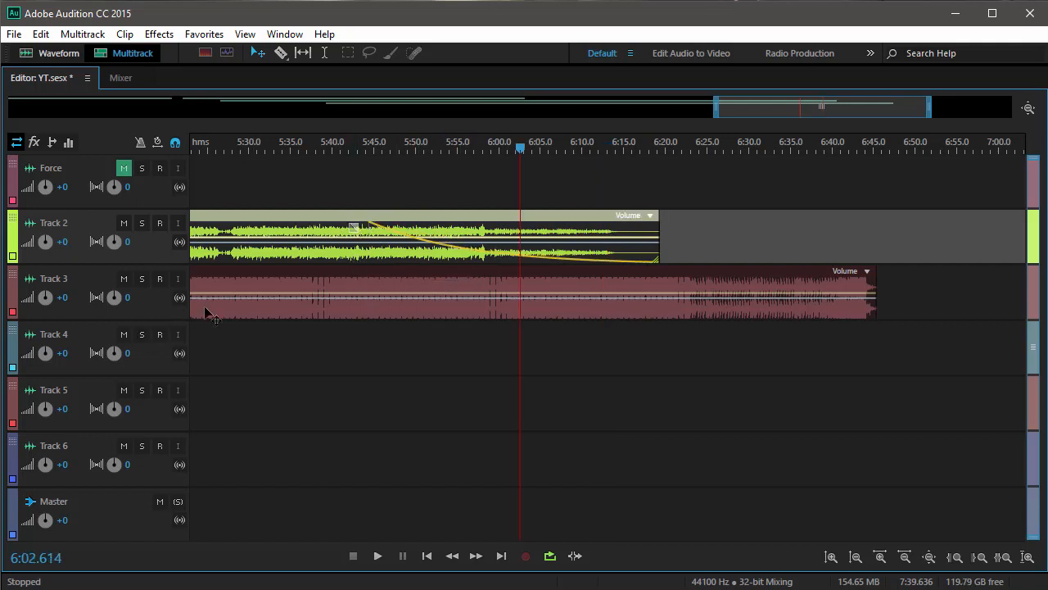
pyautogui.click(124, 278)
pyautogui.click(371, 147)
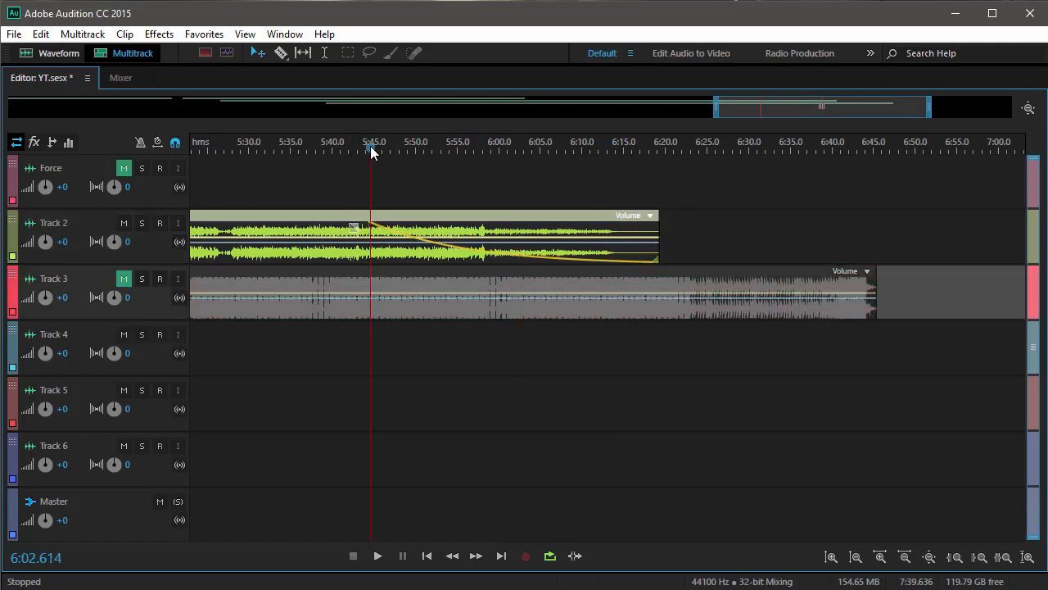
pyautogui.press('space')
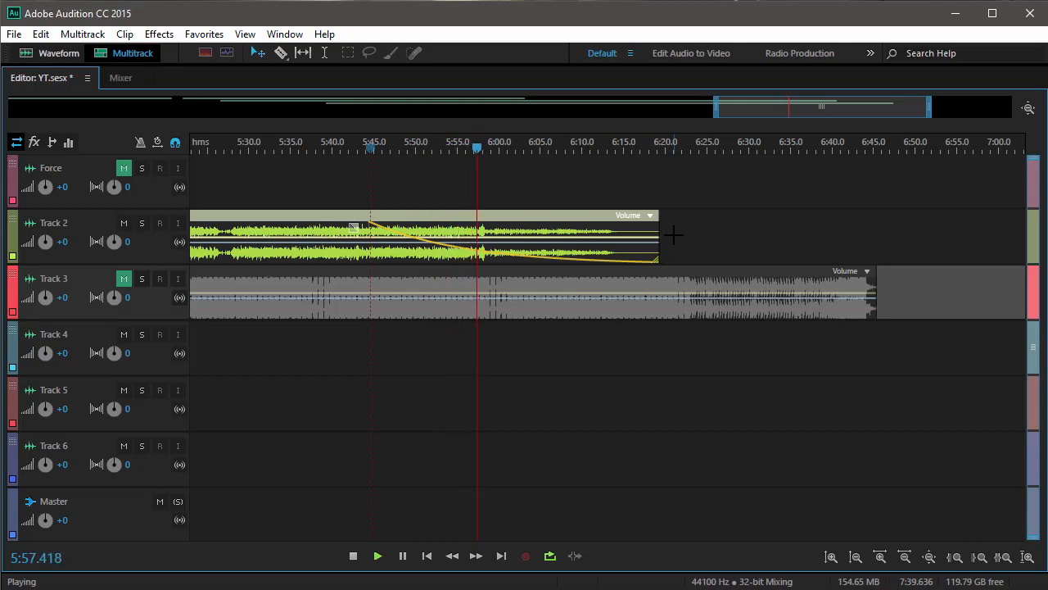
pyautogui.press('space')
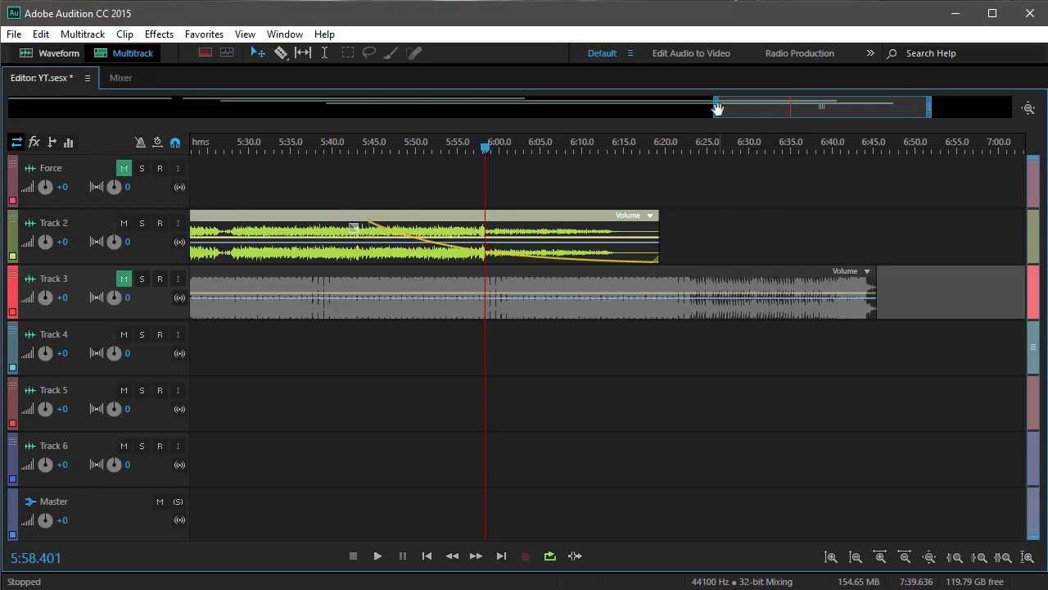
# Step: Unmute the Force track and move its second part to about 1:10 so it overlaps the first part in a crossfade
pyautogui.moveTo(714, 109); pyautogui.dragTo(201, 112)
pyautogui.click(400, 150)
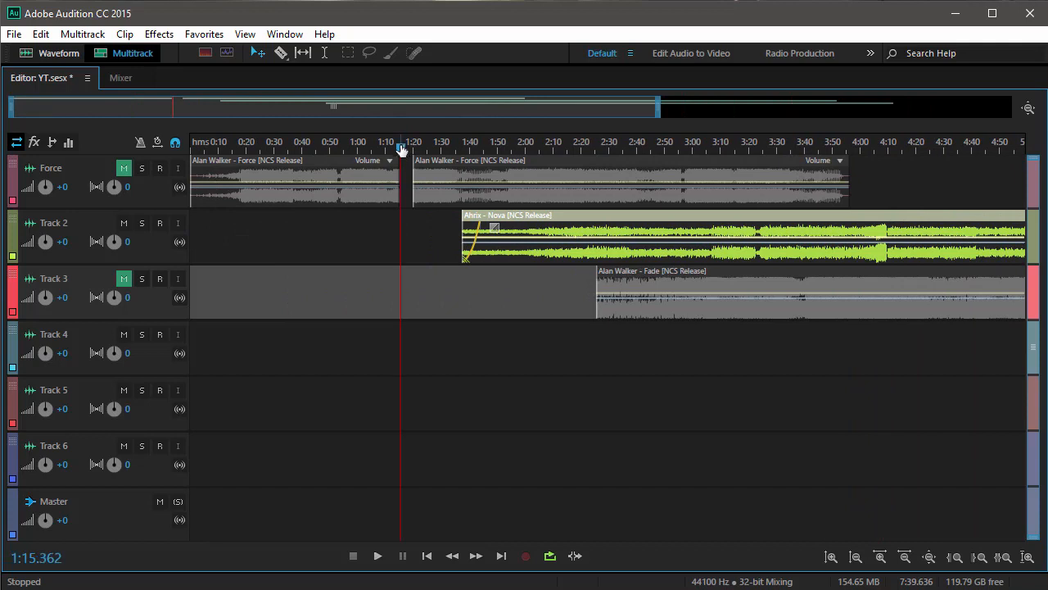
pyautogui.scroll(3, 402, 150)
pyautogui.click(123, 168)
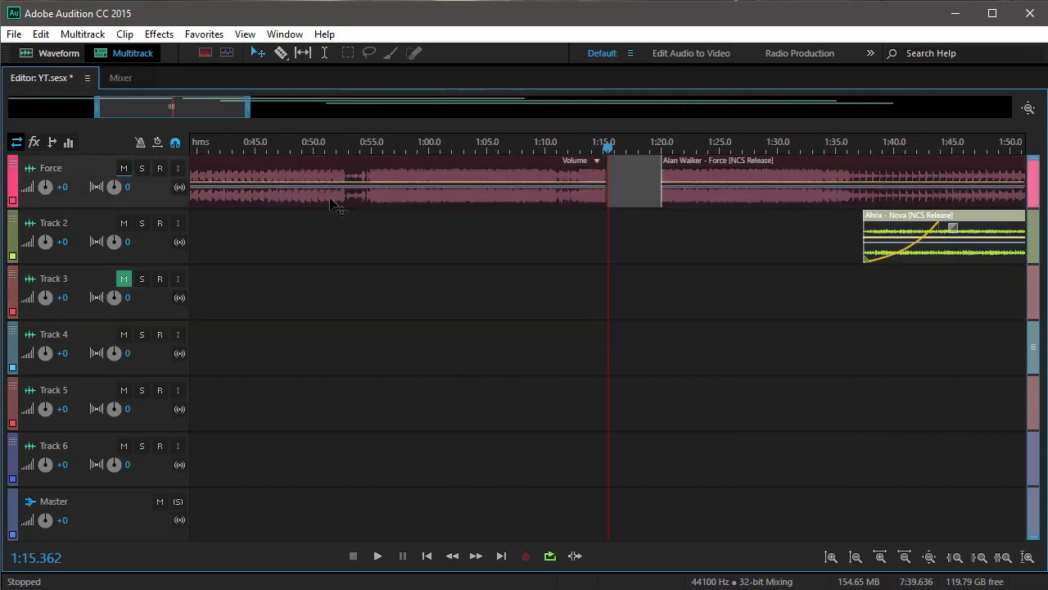
pyautogui.click(520, 195)
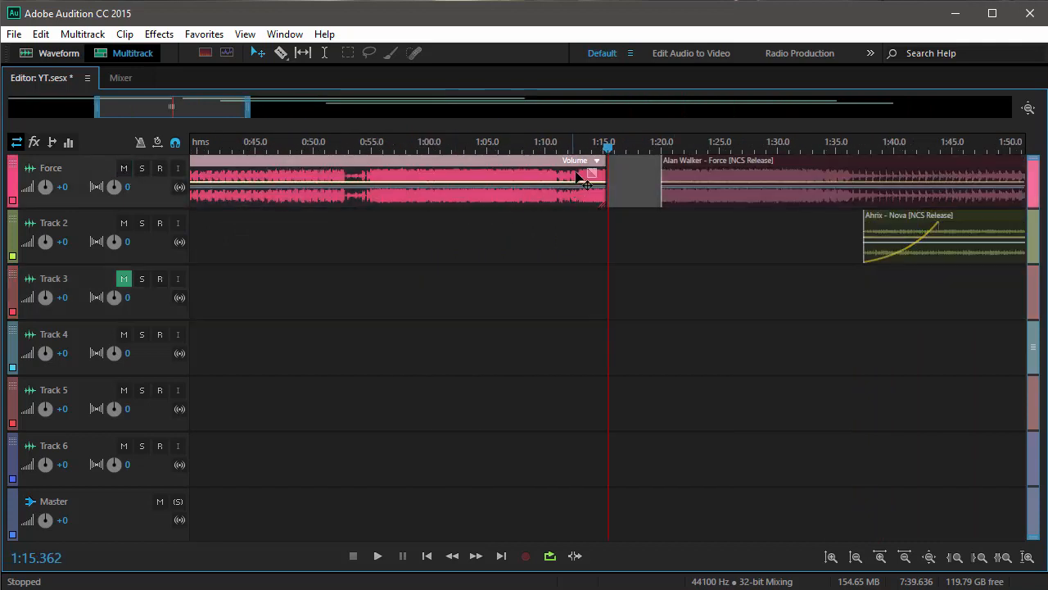
pyautogui.click(706, 176)
pyautogui.moveTo(808, 173); pyautogui.dragTo(697, 172)
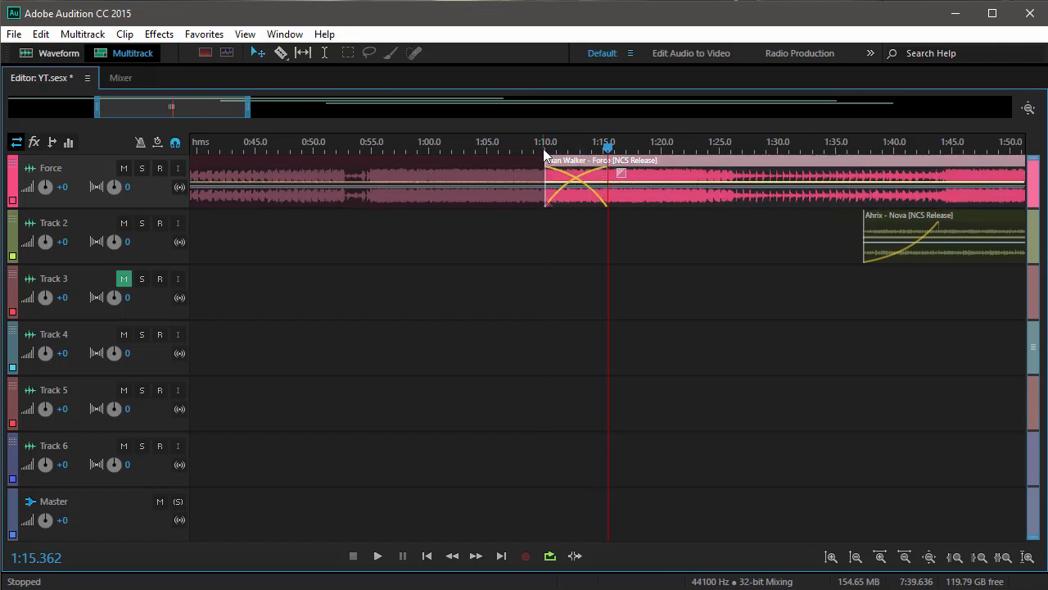
# Step: Play the crossfade between the two Force parts from about 1:09.8
pyautogui.click(543, 148)
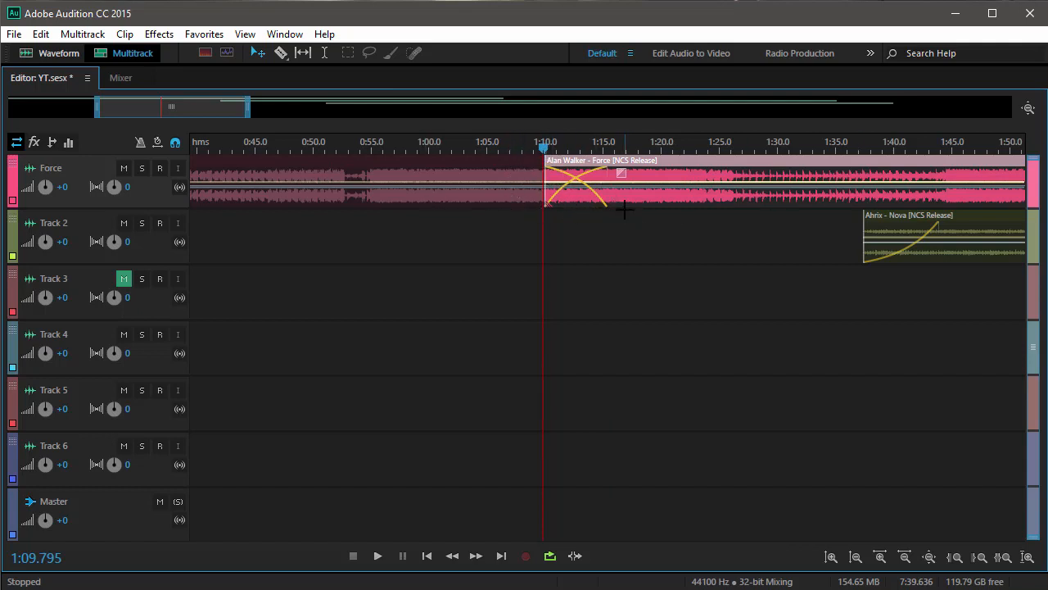
pyautogui.press('space')
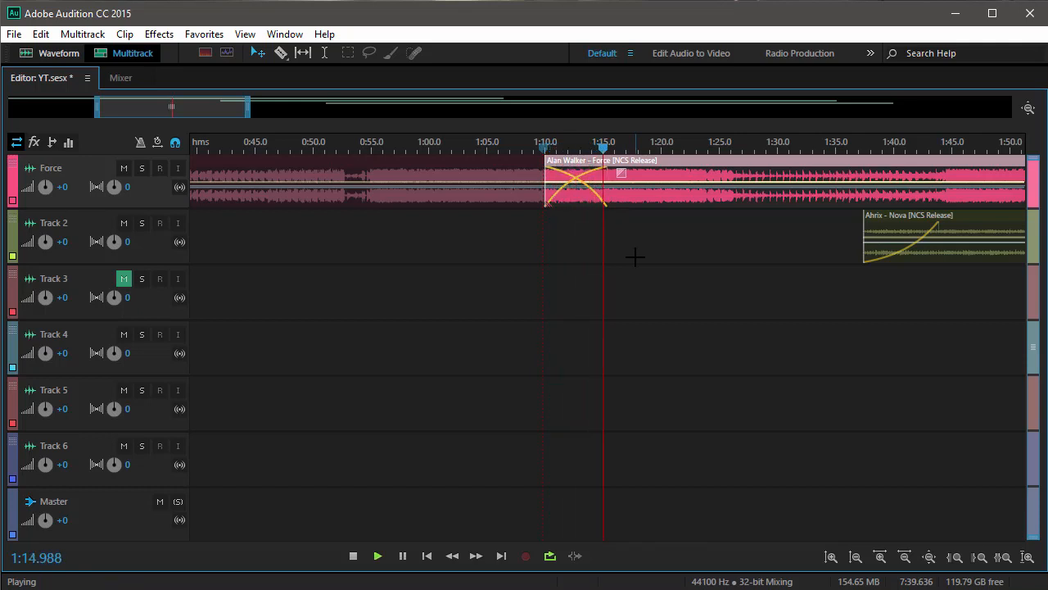
pyautogui.press('space')
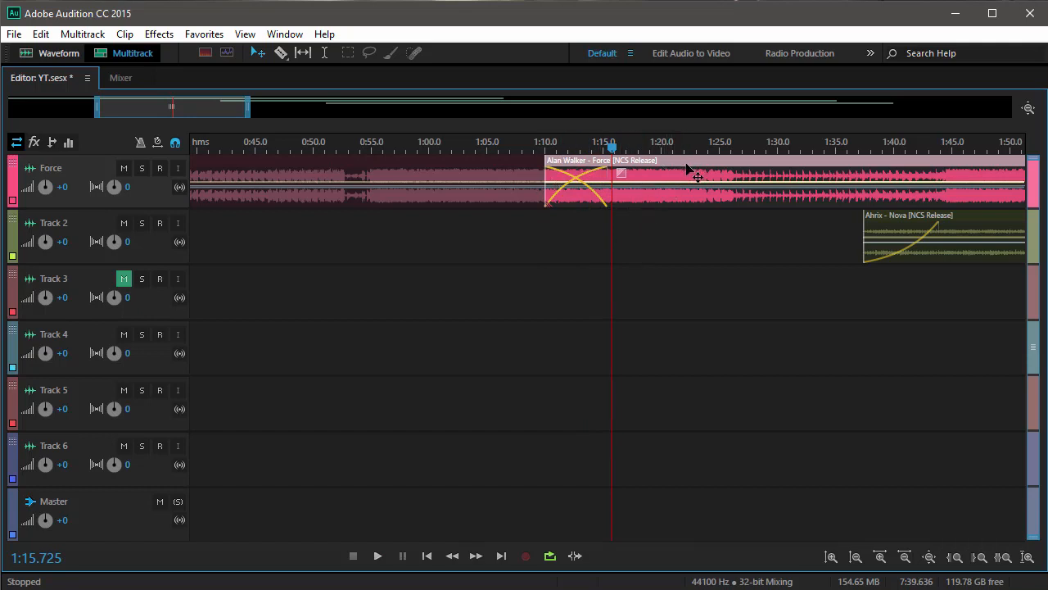
# Step: Move the second Force part onto Track 3 at about 1:09 and unmute that track
pyautogui.moveTo(690, 173); pyautogui.dragTo(678, 303)
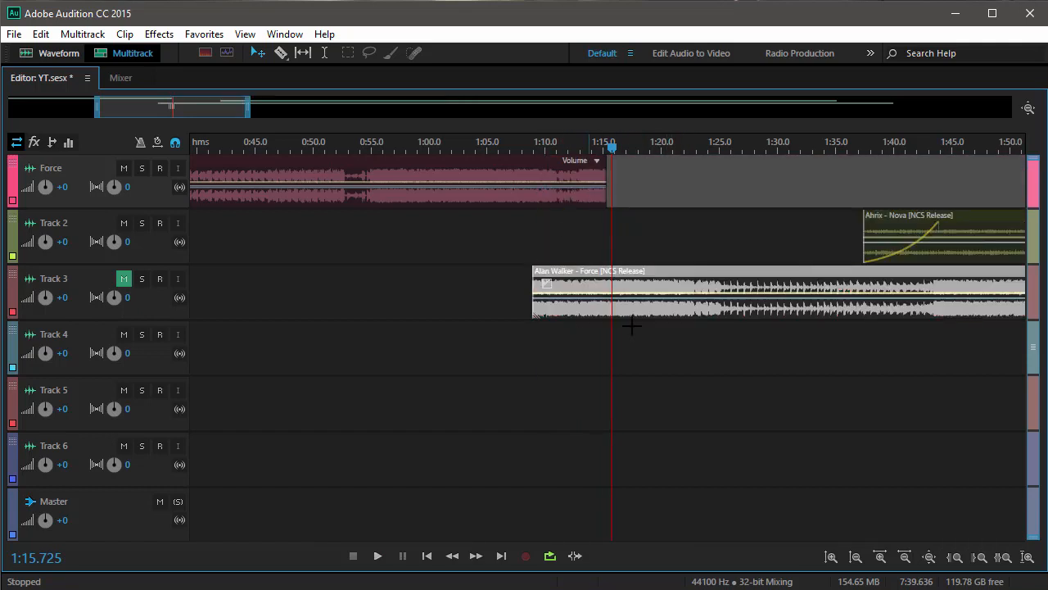
pyautogui.click(123, 278)
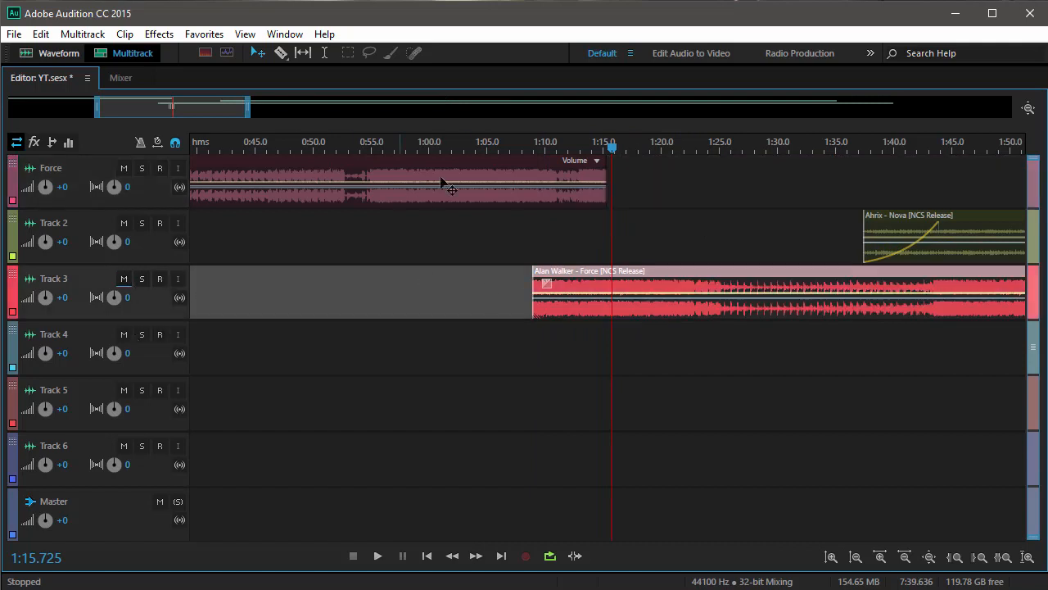
# Step: Set the playhead to about 1:04.4 and open the first Force part in the Waveform editor, viewing the whole file
pyautogui.click(480, 145)
pyautogui.scroll(-3, 480, 145)
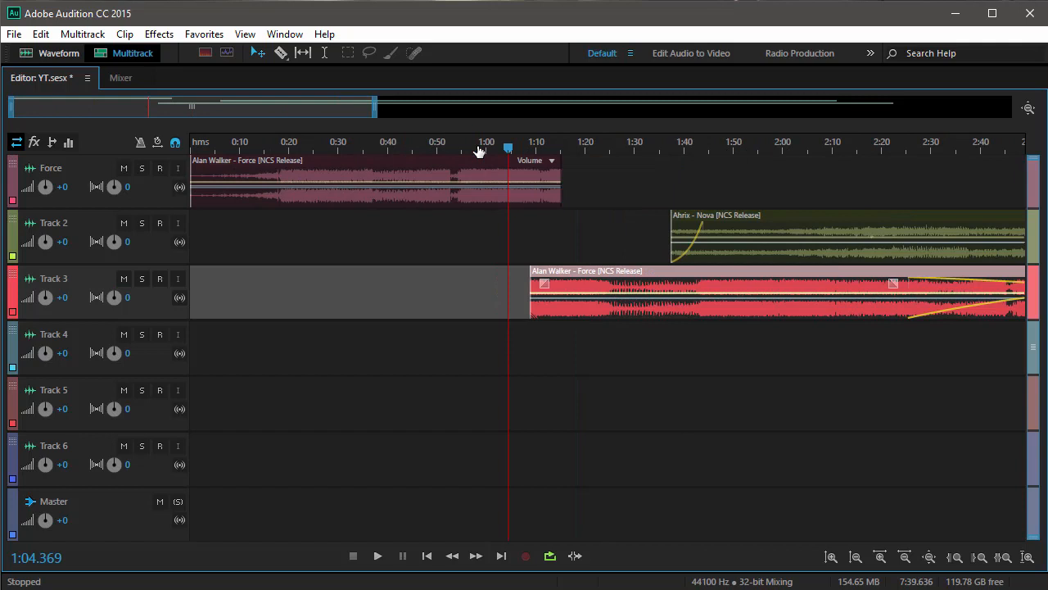
pyautogui.click(473, 182)
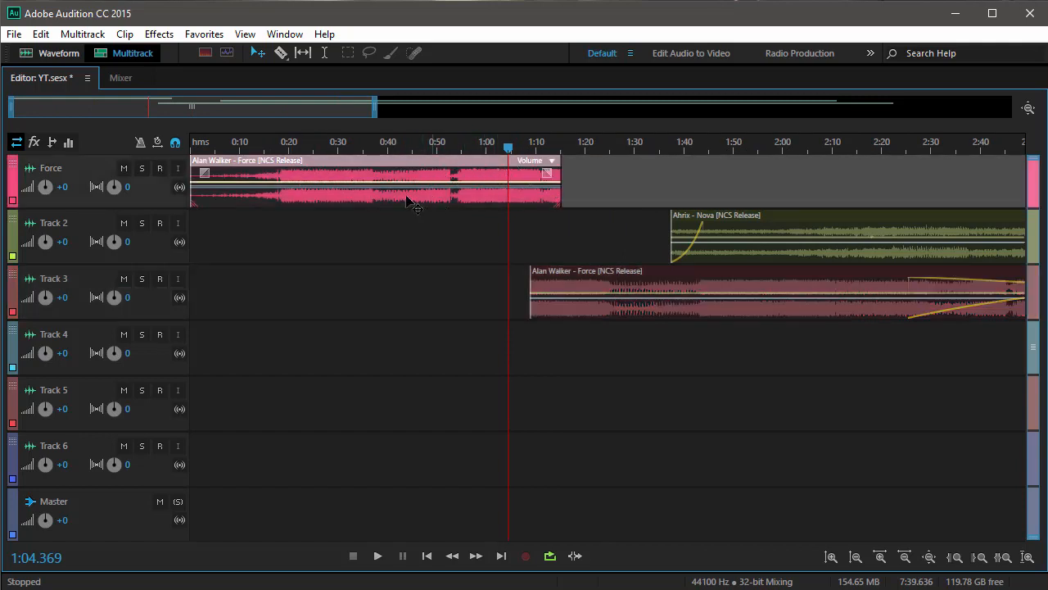
pyautogui.doubleClick(450, 178)
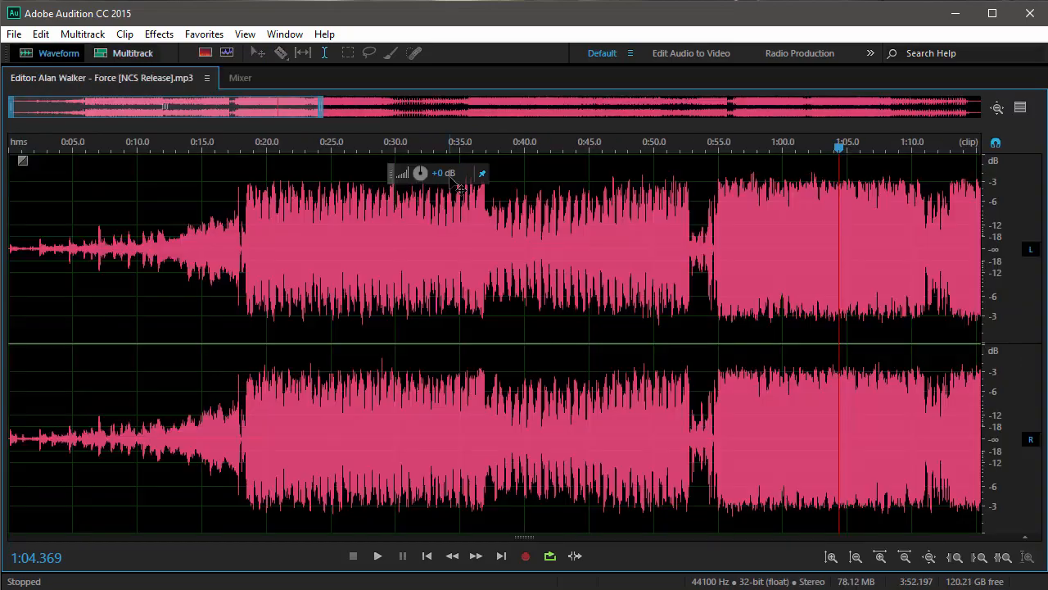
pyautogui.scroll(-6, 607, 260)
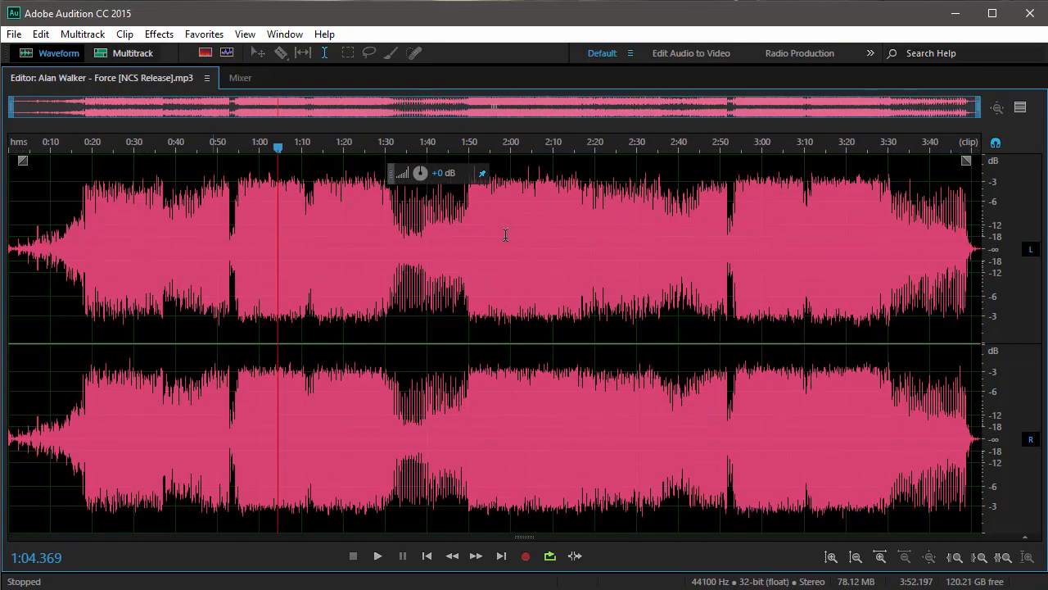
# Step: Restore the panel layout, reopen the YT.sesx session, and maximize its editor with most of the timeline in view
pyautogui.press('`')
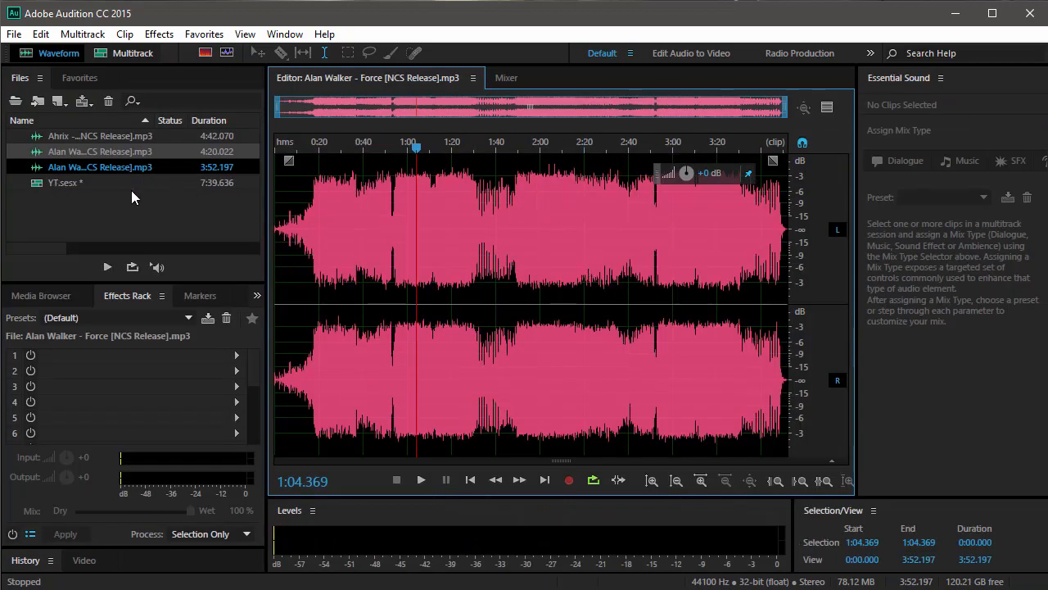
pyautogui.doubleClick(69, 184)
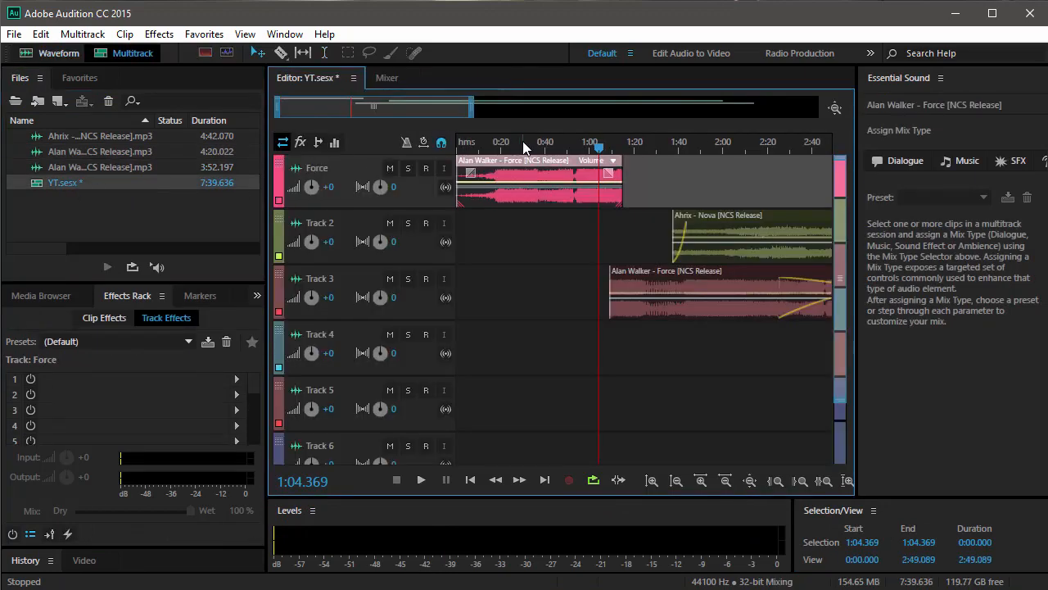
pyautogui.press('`')
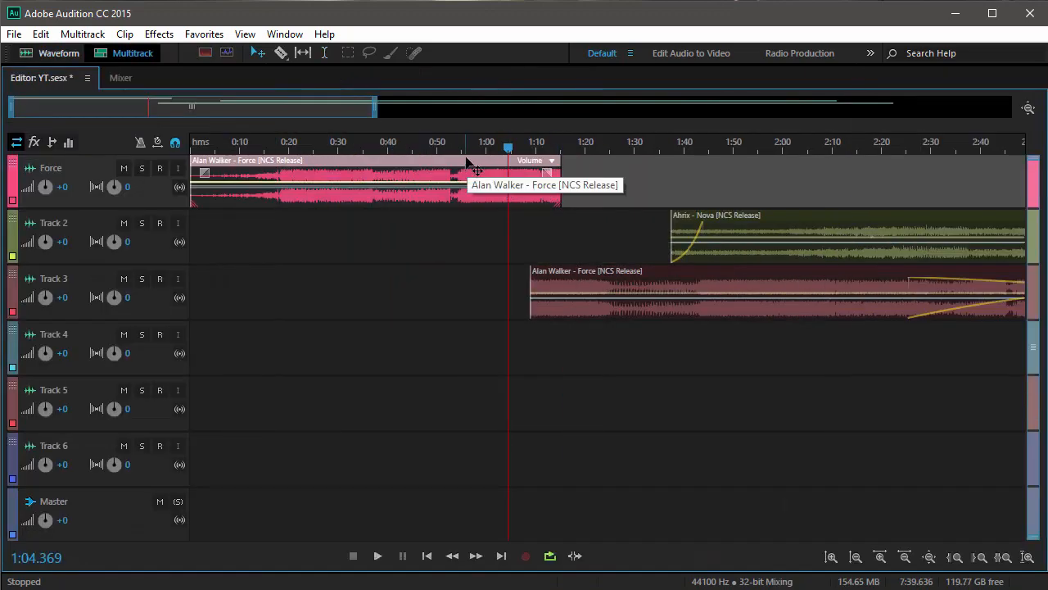
pyautogui.scroll(-2, 470, 144)
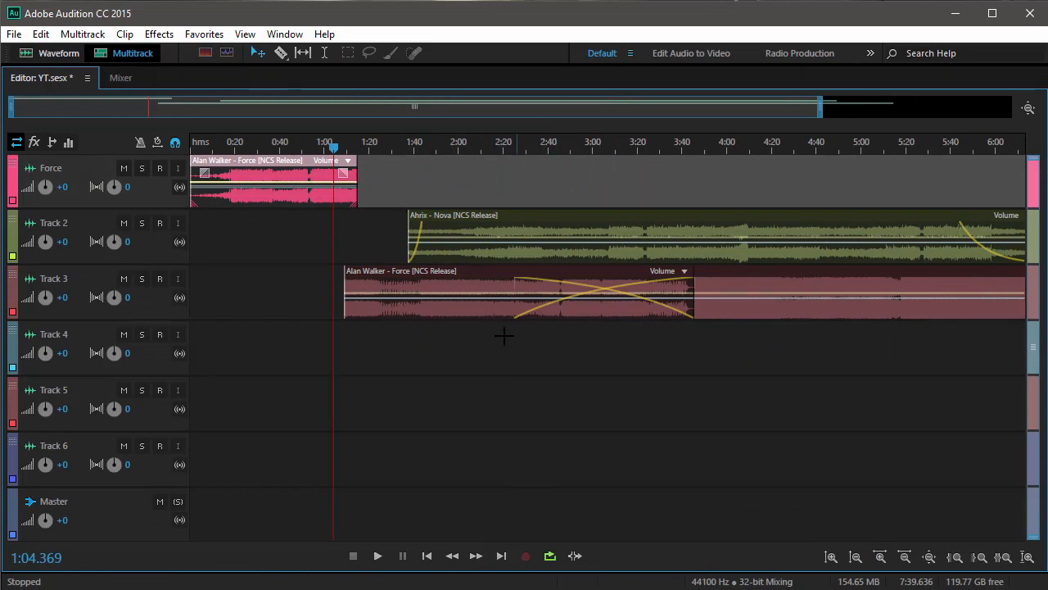
# Step: Move the Fade clip from Track 3 down to Track 4 at about 2:25 and view the whole session
pyautogui.moveTo(746, 301); pyautogui.dragTo(762, 348)
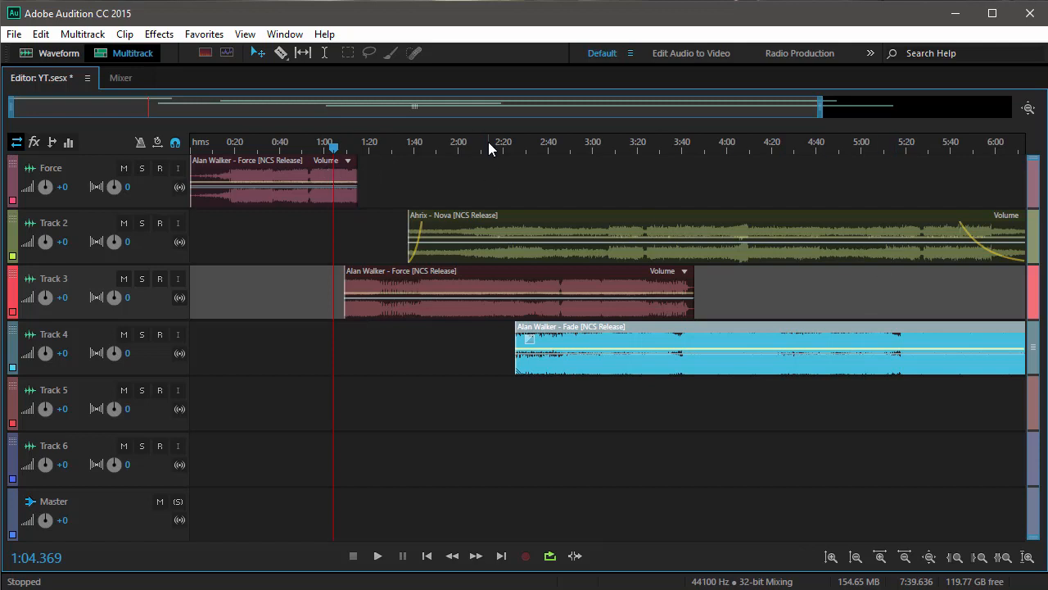
pyautogui.scroll(-1, 487, 143)
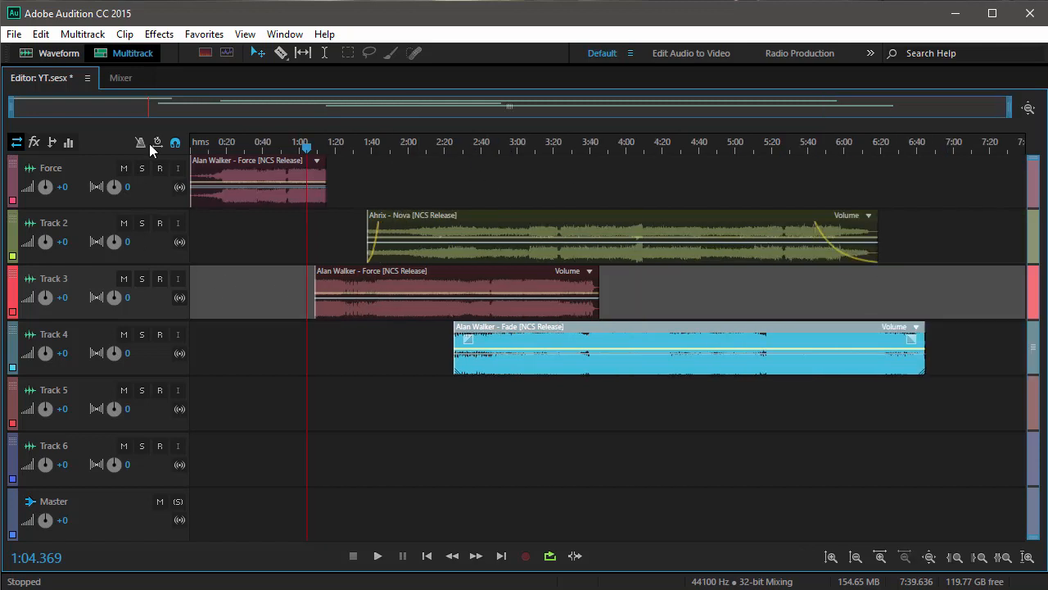
pyautogui.click(120, 78)
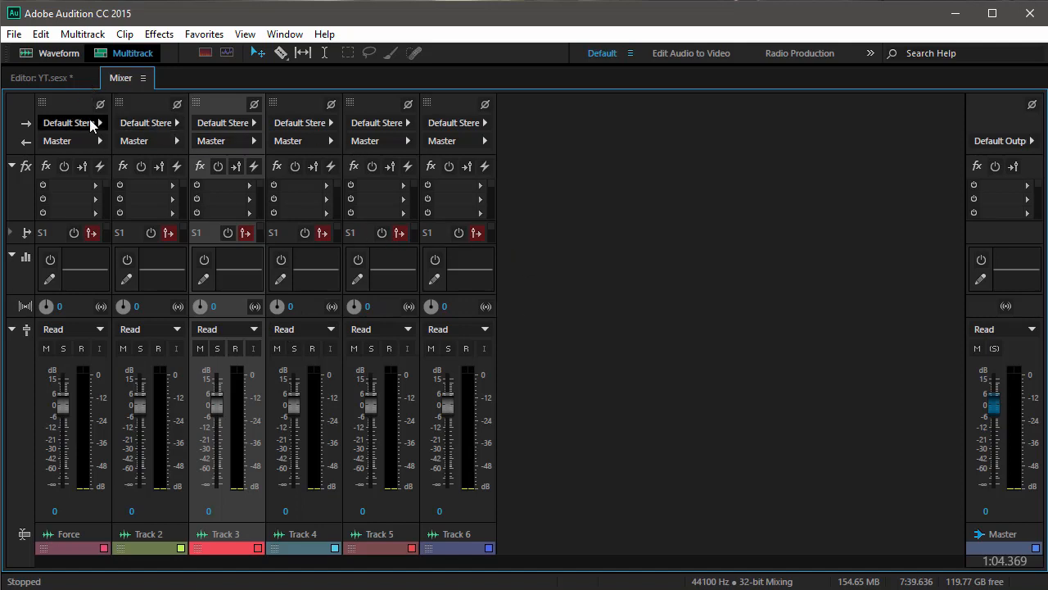
pyautogui.click(68, 87)
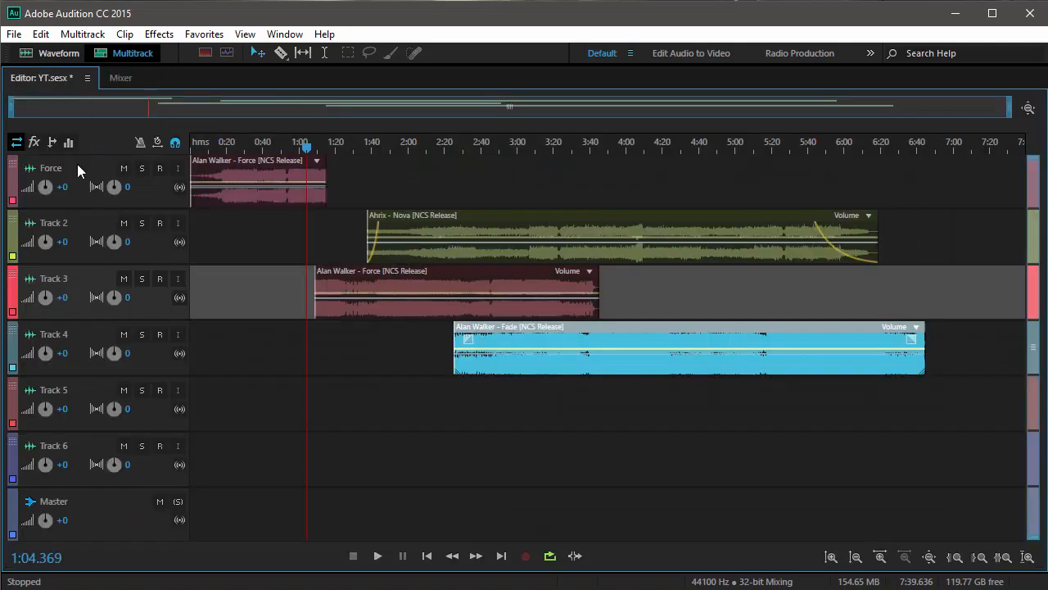
pyautogui.click(78, 166)
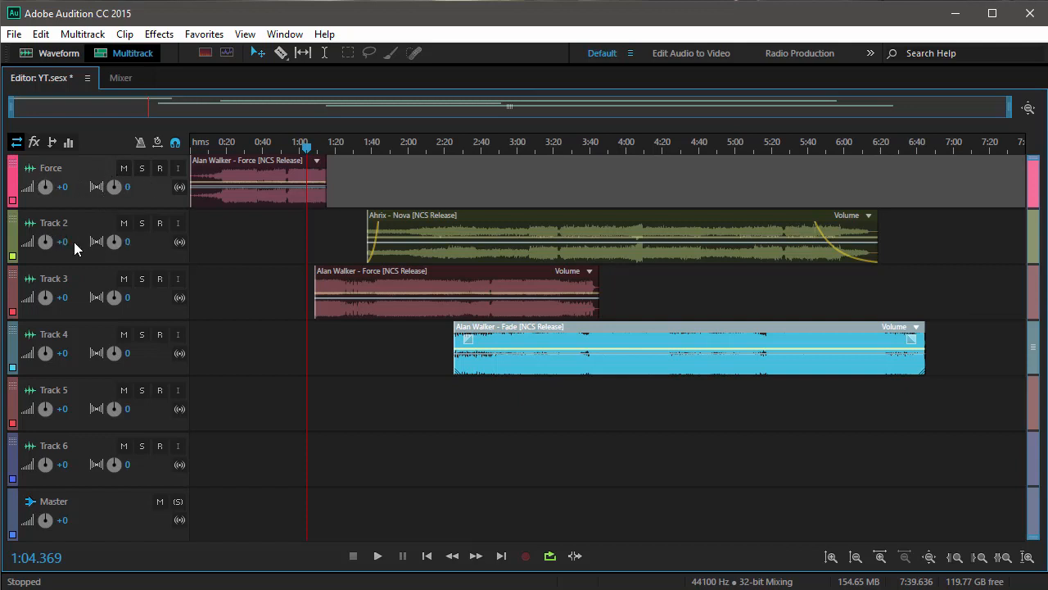
pyautogui.click(120, 80)
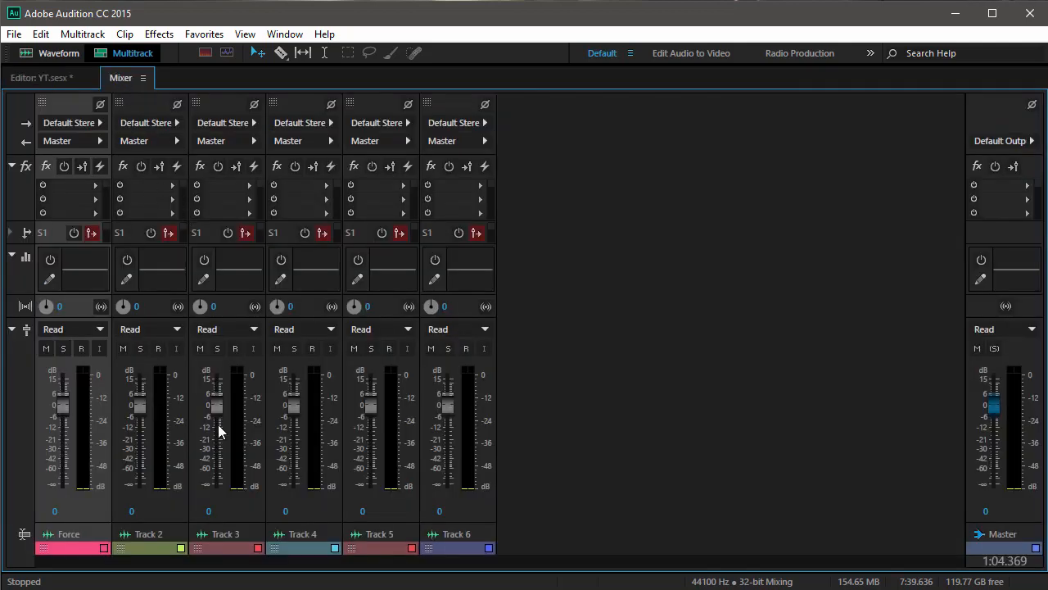
pyautogui.click(139, 536)
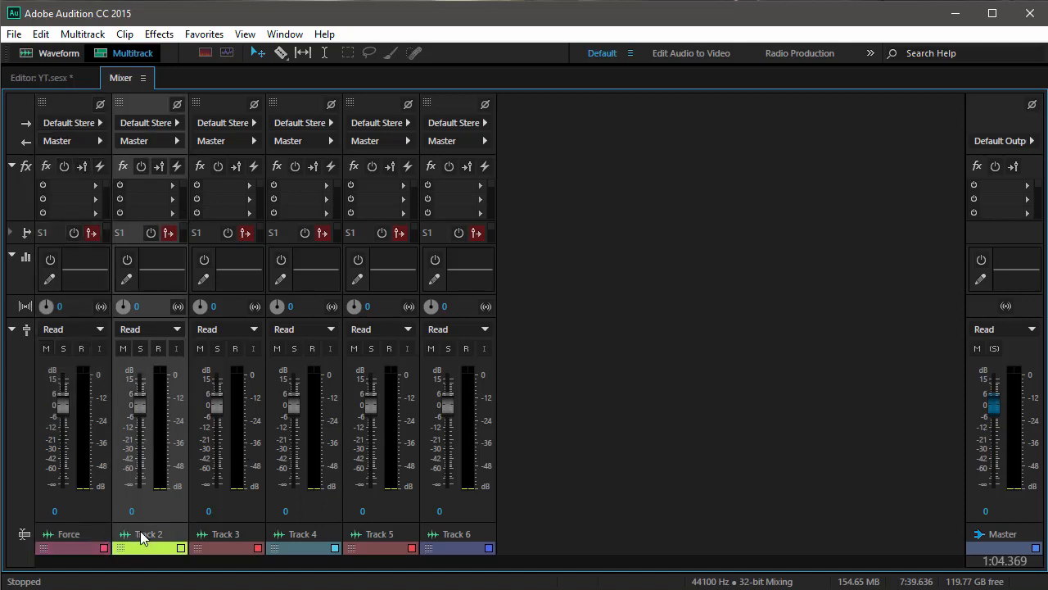
pyautogui.click(202, 524)
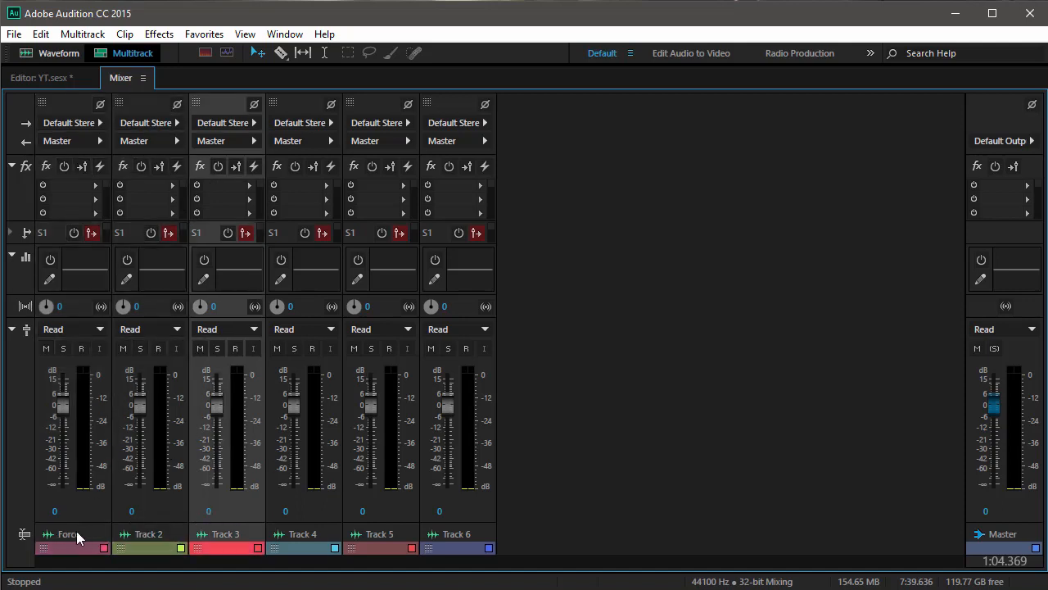
pyautogui.press('`')
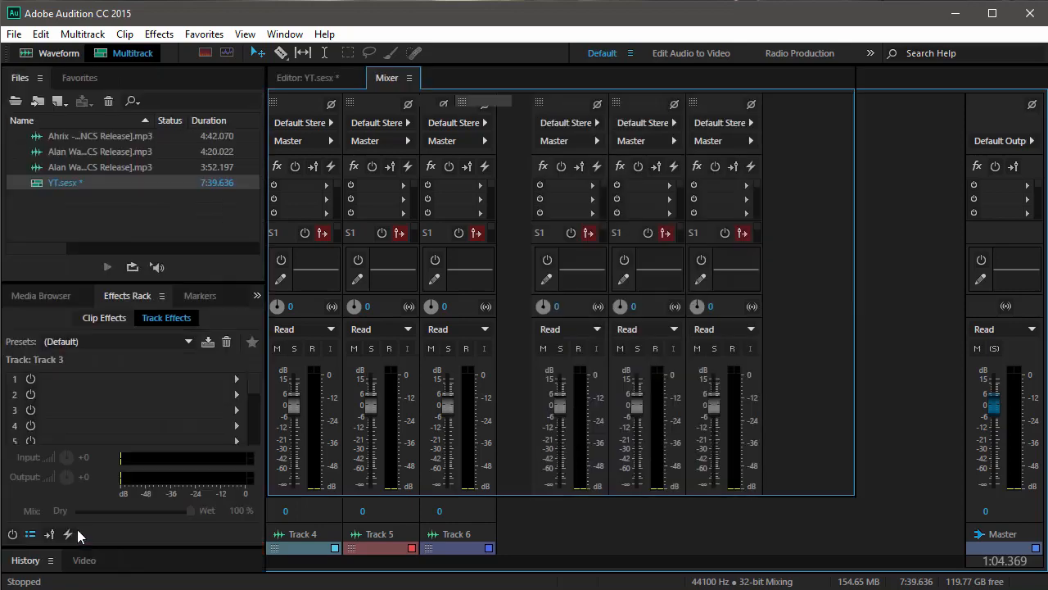
pyautogui.press('`')
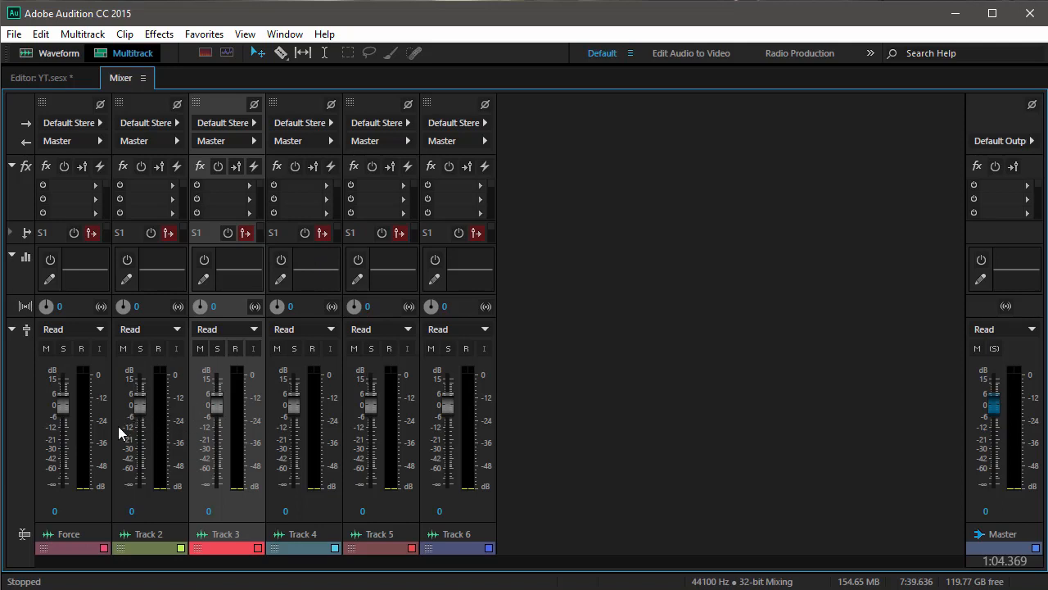
# Step: Lower the Force track's volume fader to about -6.3 dB in the Mixer and reset it to zero
pyautogui.moveTo(63, 410); pyautogui.dragTo(66, 417)
pyautogui.rightClick(76, 420)
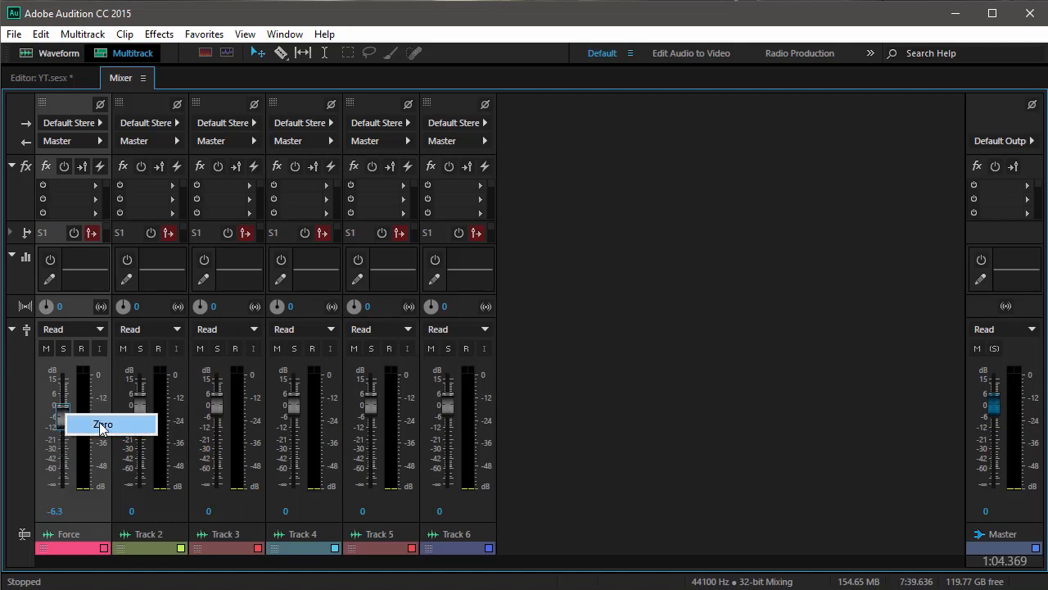
pyautogui.click(104, 424)
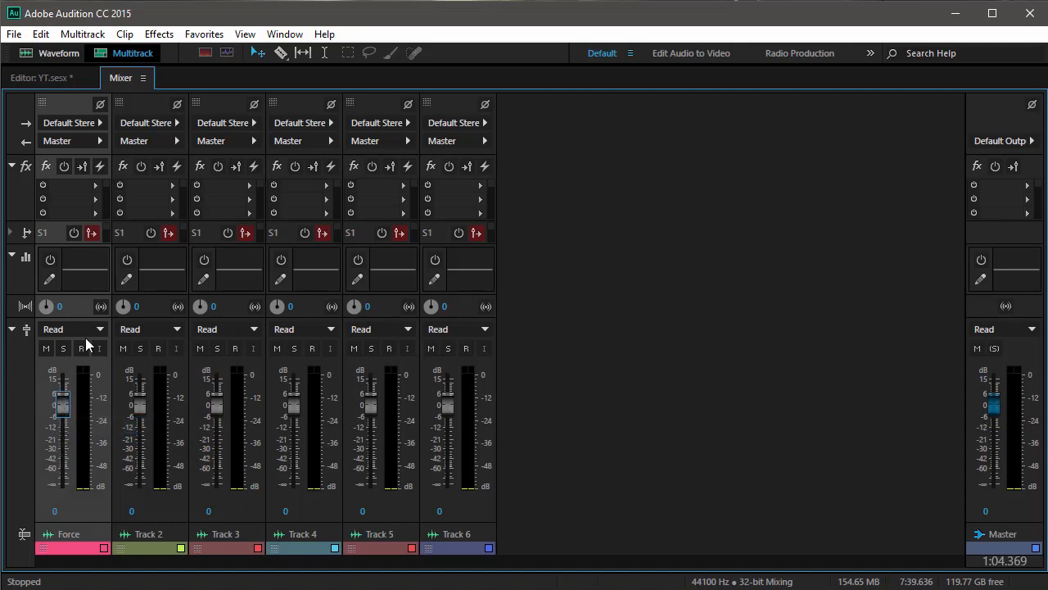
# Step: Add a Hard Limiter to the Force track's first effect slot and toggle the track's effects power off and back on
pyautogui.click(98, 188)
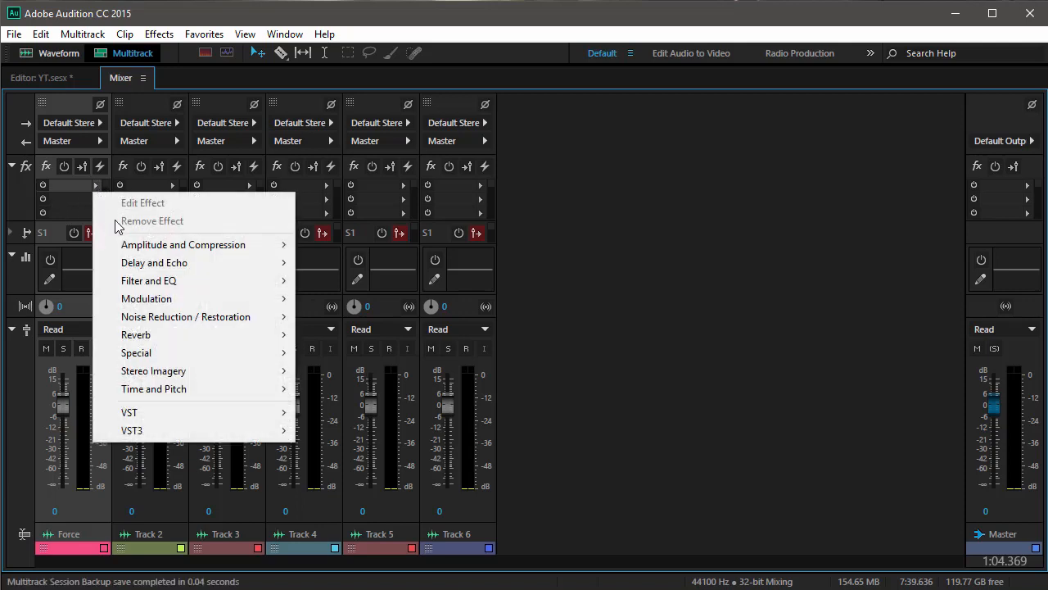
pyautogui.moveTo(170, 262)
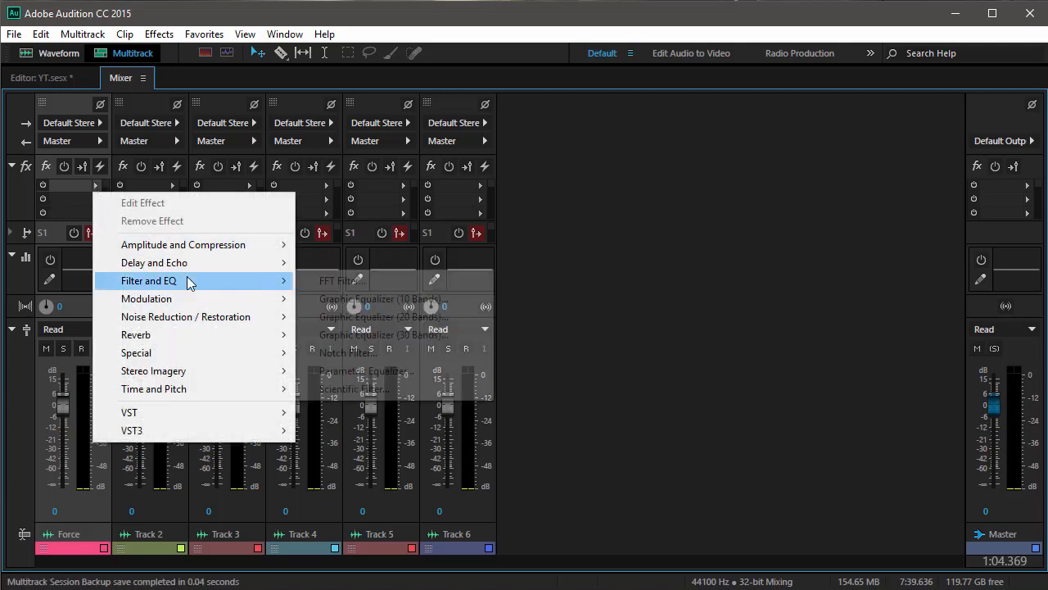
pyautogui.moveTo(191, 248)
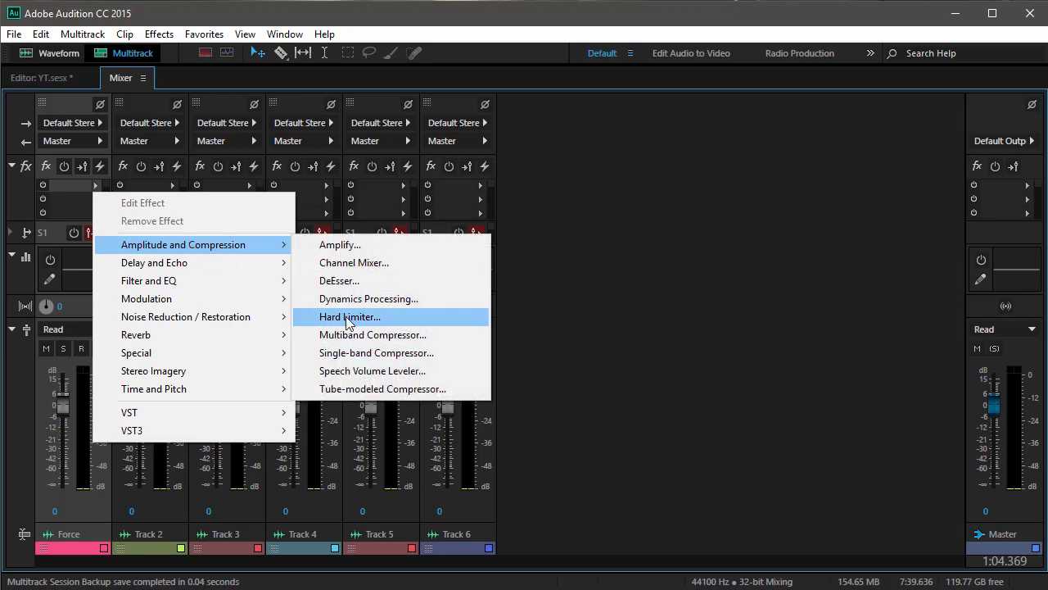
pyautogui.click(360, 318)
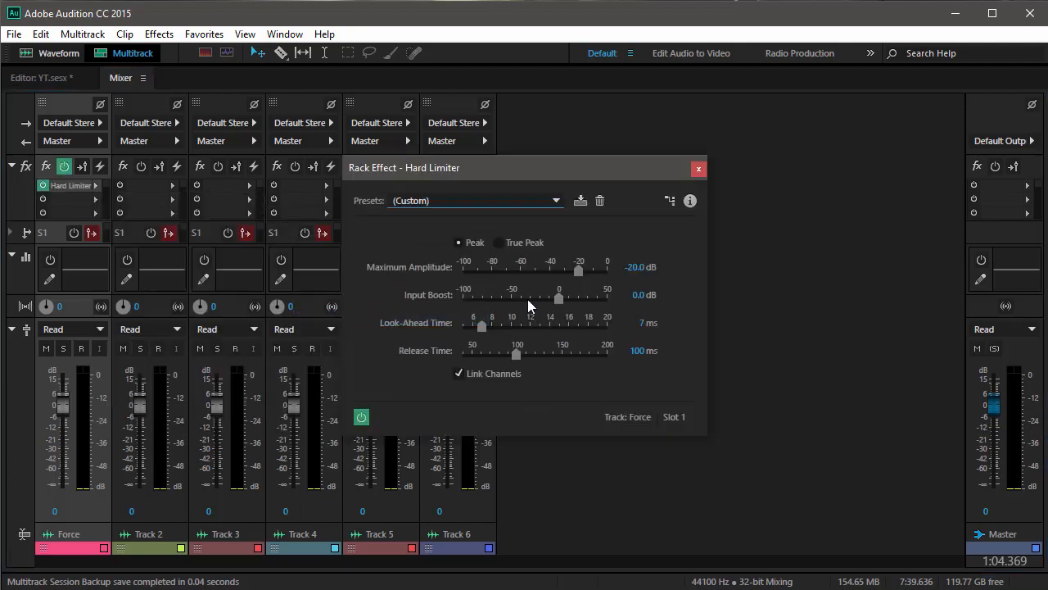
pyautogui.click(698, 169)
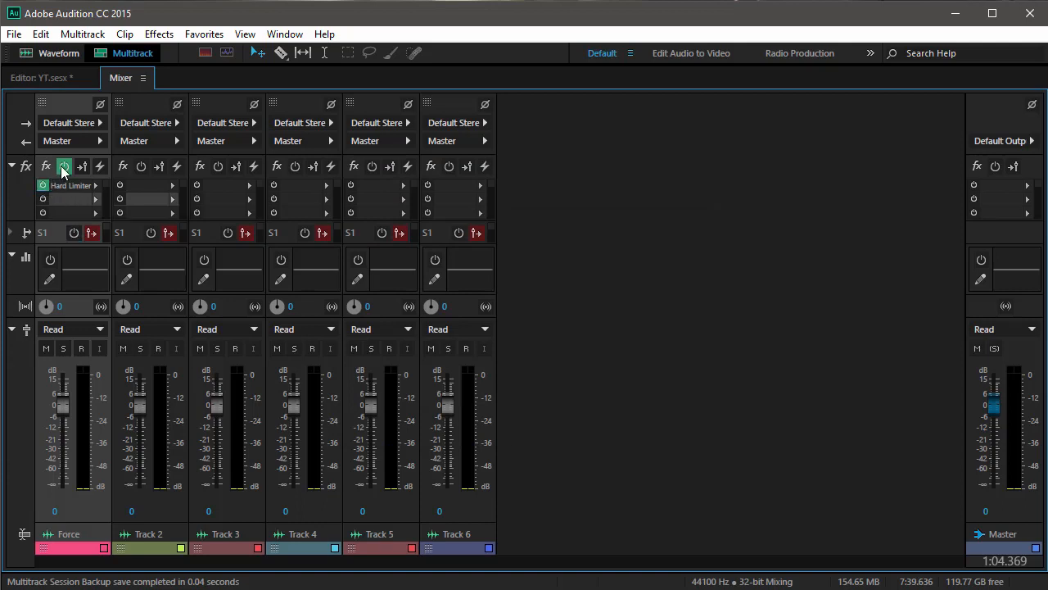
pyautogui.click(64, 168)
pyautogui.click(63, 167)
# Step: Pan the Force track to about L39.6 in the Mixer and show the YT.sesx editor in the restored panel layout
pyautogui.moveTo(60, 308); pyautogui.dragTo(84, 319)
pyautogui.click(79, 293)
pyautogui.press('`')
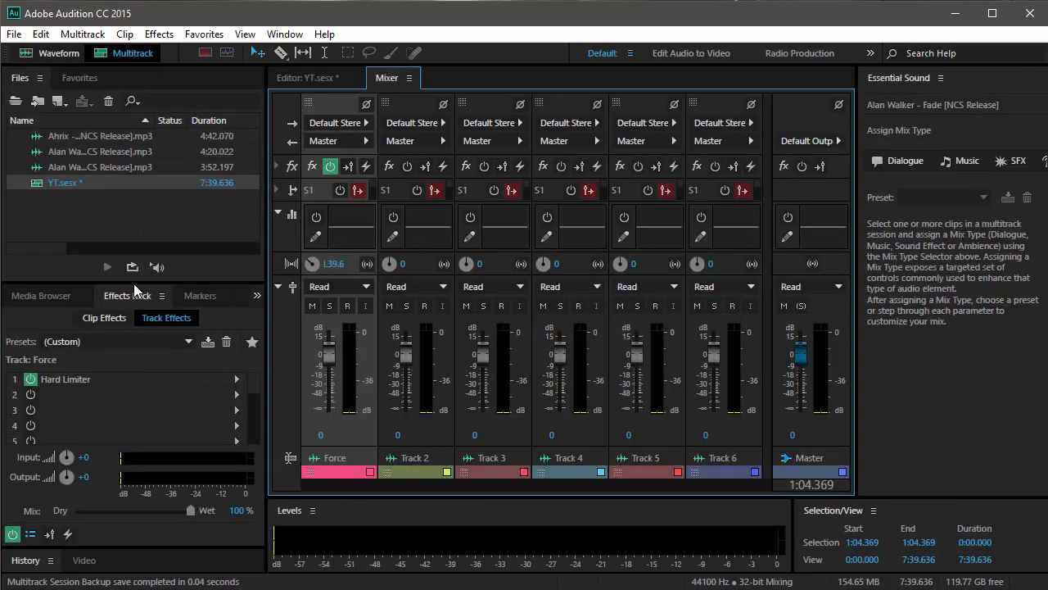
pyautogui.click(315, 82)
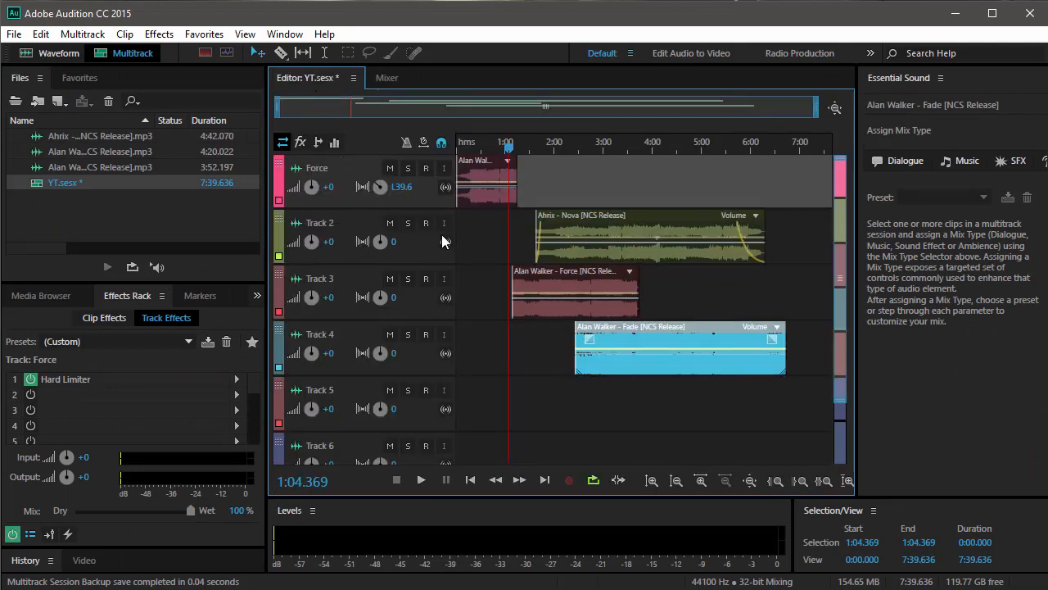
# Step: Set the Force track's pan to 0 in the session editor and view it in the Mixer
pyautogui.moveTo(399, 193); pyautogui.dragTo(426, 187)
pyautogui.write('0')
pyautogui.click(386, 79)
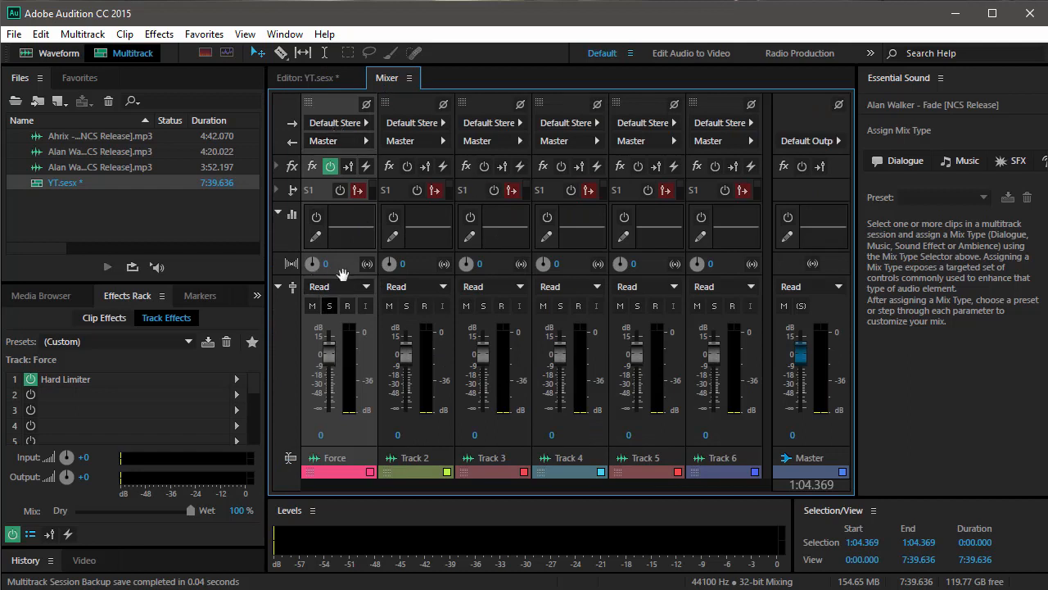
# Step: Lower the Master track's volume to about -33.6 dB in the editor and play the session briefly from about 1:48
pyautogui.click(836, 223)
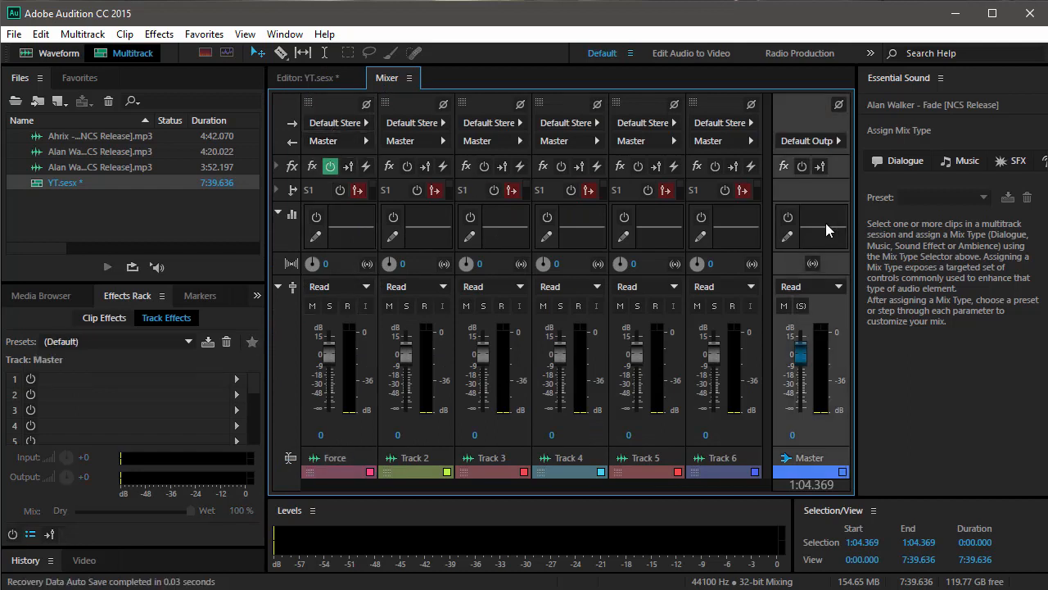
pyautogui.click(310, 78)
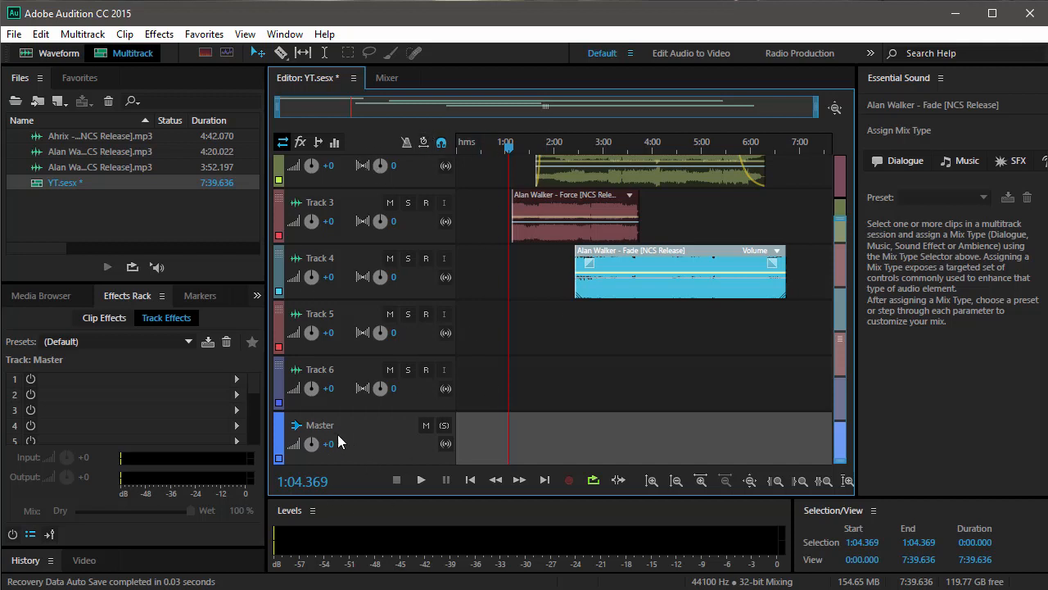
pyautogui.moveTo(331, 447)
pyautogui.mouseDown()
pyautogui.moveTo(428, 442)
pyautogui.moveTo(313, 459)
pyautogui.moveTo(340, 454)
pyautogui.mouseUp()
pyautogui.click(545, 148)
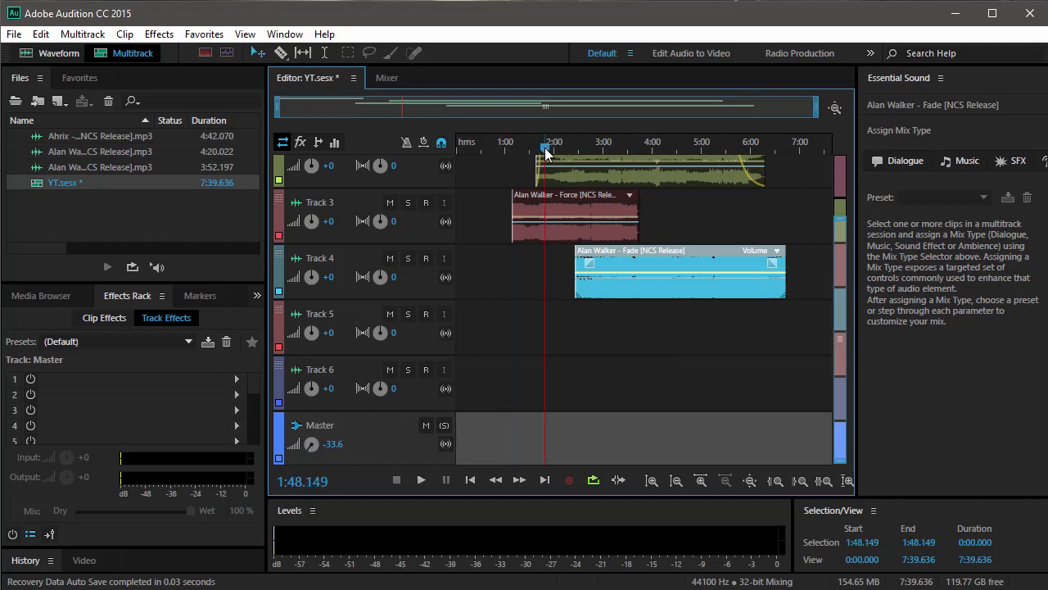
pyautogui.press('space')
pyautogui.press('space')
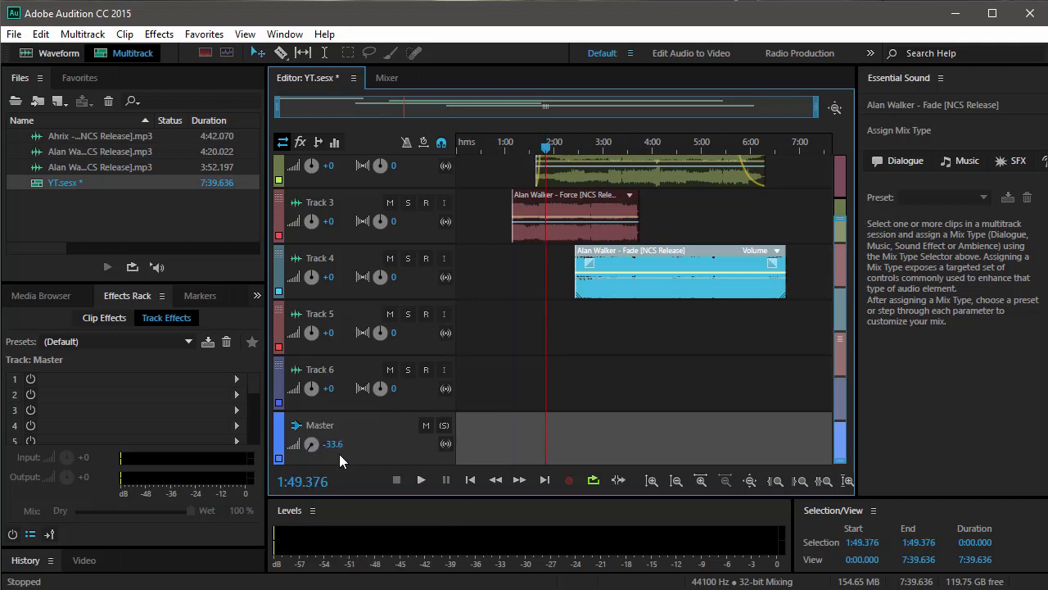
# Step: Reset the Master track's volume to 0 and bring up the Mixer
pyautogui.click(334, 444)
pyautogui.press('Return')
pyautogui.click(389, 78)
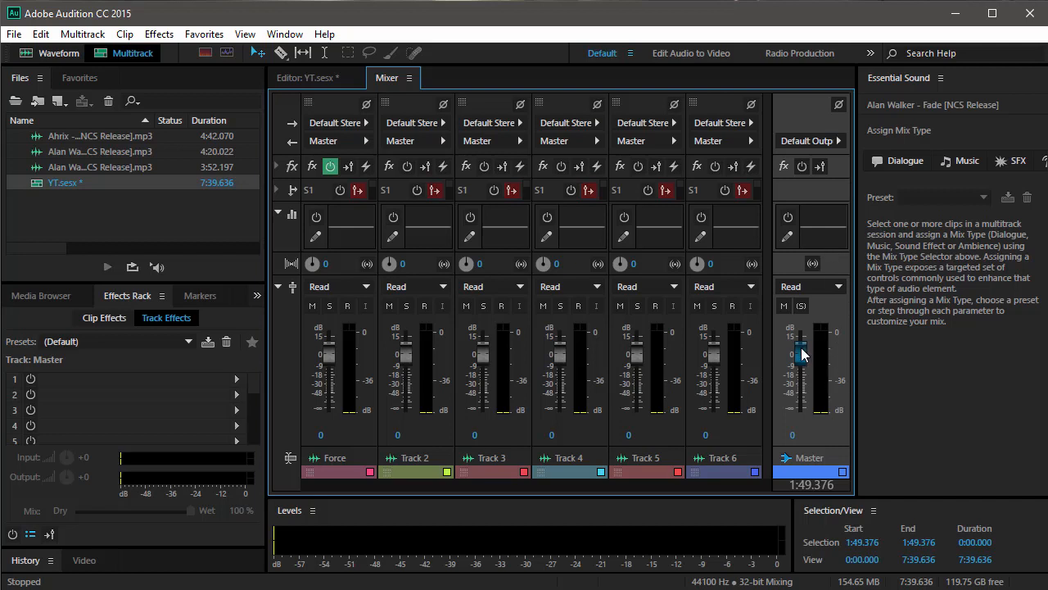
# Step: Lower the Master fader to about -0.6 dB, view its automation modes, and reset the fader to zero
pyautogui.moveTo(803, 352); pyautogui.dragTo(803, 354)
pyautogui.click(818, 287)
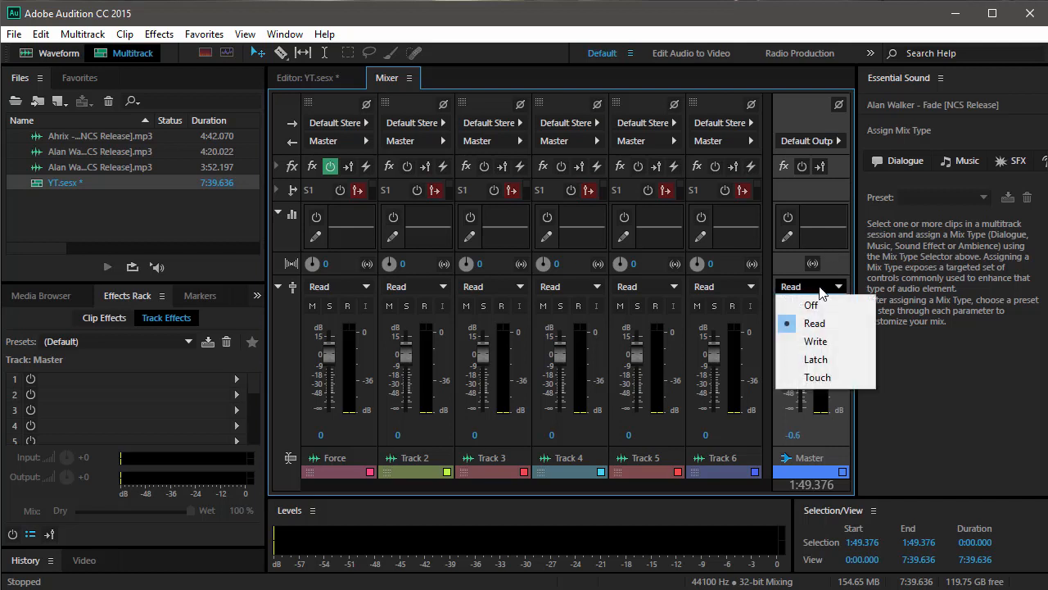
pyautogui.click(818, 288)
pyautogui.rightClick(793, 356)
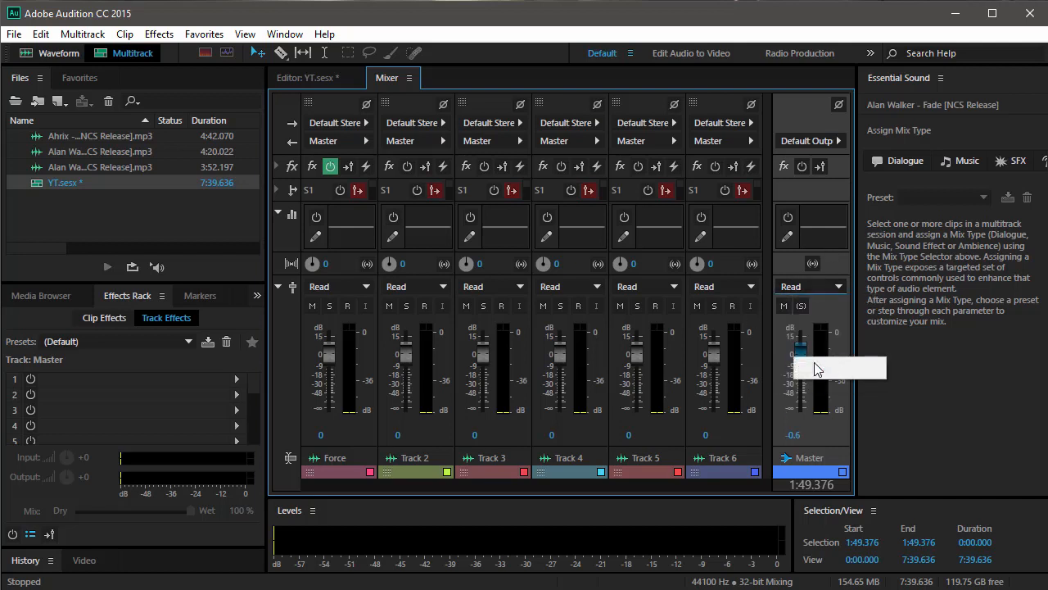
pyautogui.click(814, 362)
# Step: Maximize the YT.sesx editor and split the Force clip on Track 3 at about 1:24.4
pyautogui.click(350, 83)
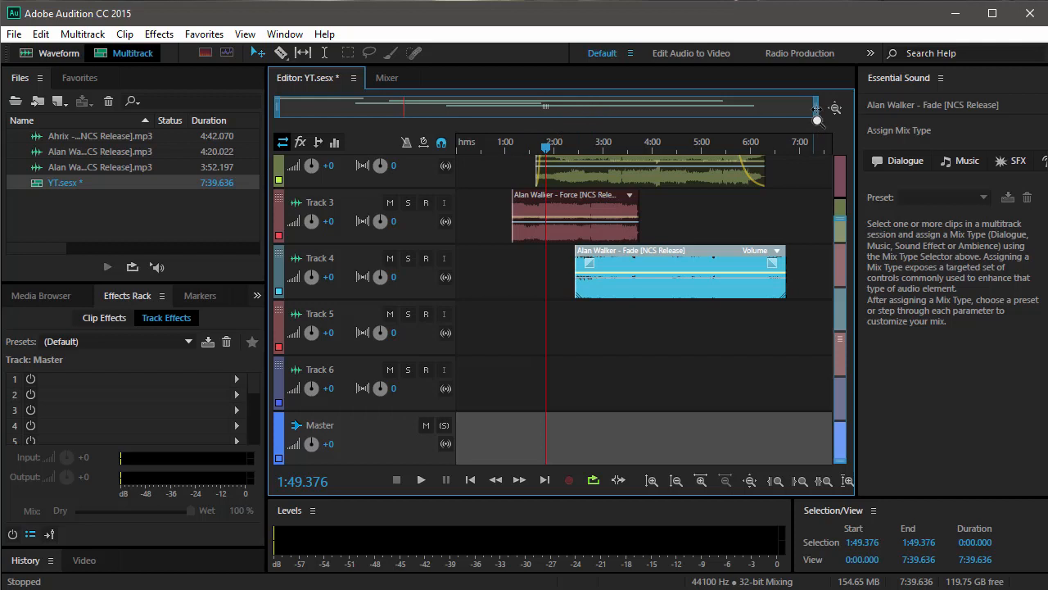
pyautogui.click(306, 53)
pyautogui.scroll(8, 524, 148)
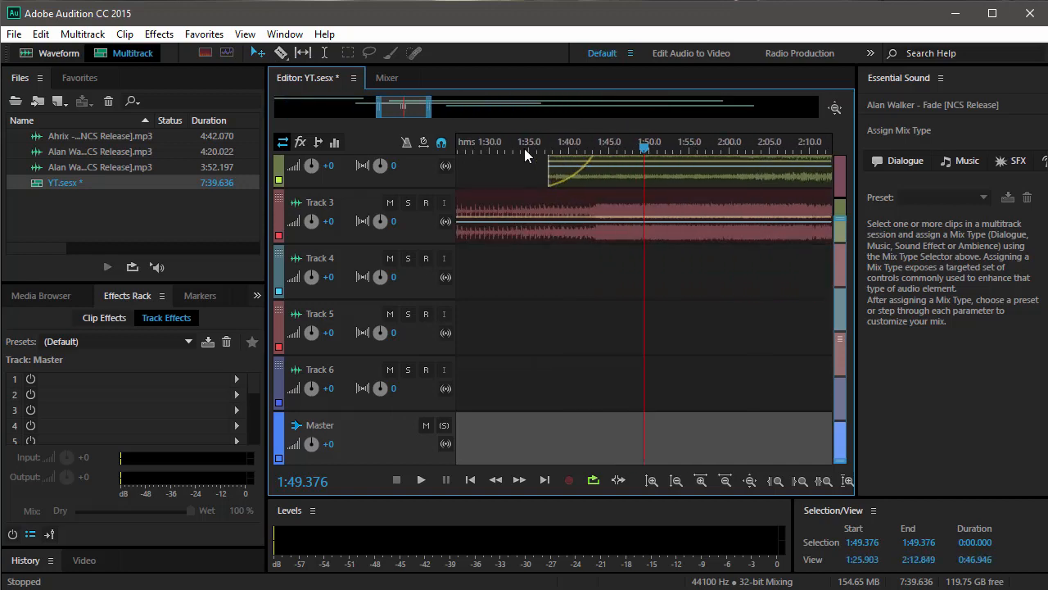
pyautogui.scroll(-3, 524, 149)
pyautogui.press('`')
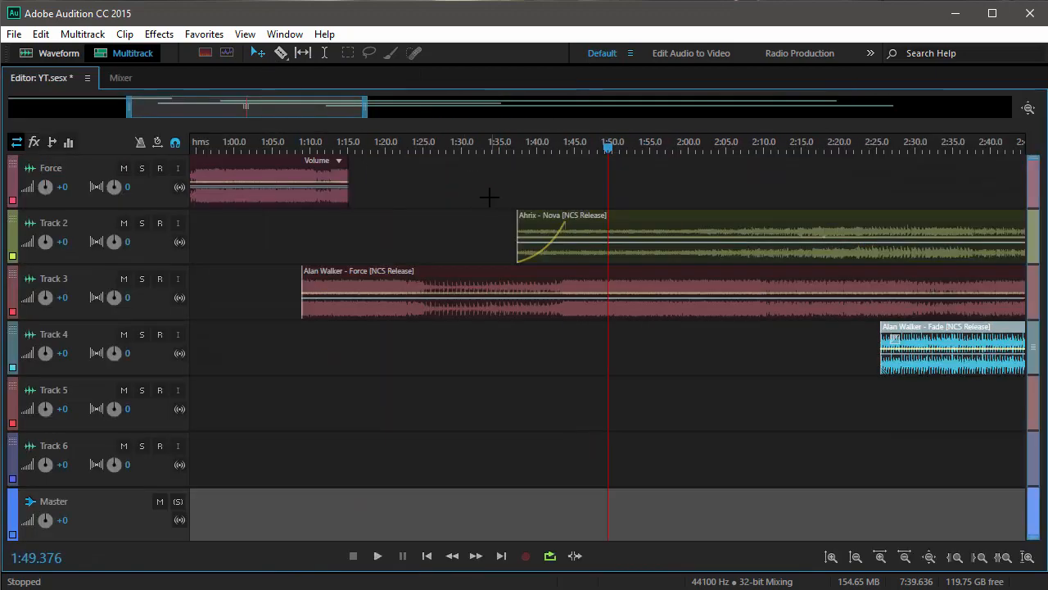
pyautogui.moveTo(405, 151); pyautogui.dragTo(418, 151)
pyautogui.moveTo(433, 243); pyautogui.dragTo(388, 325)
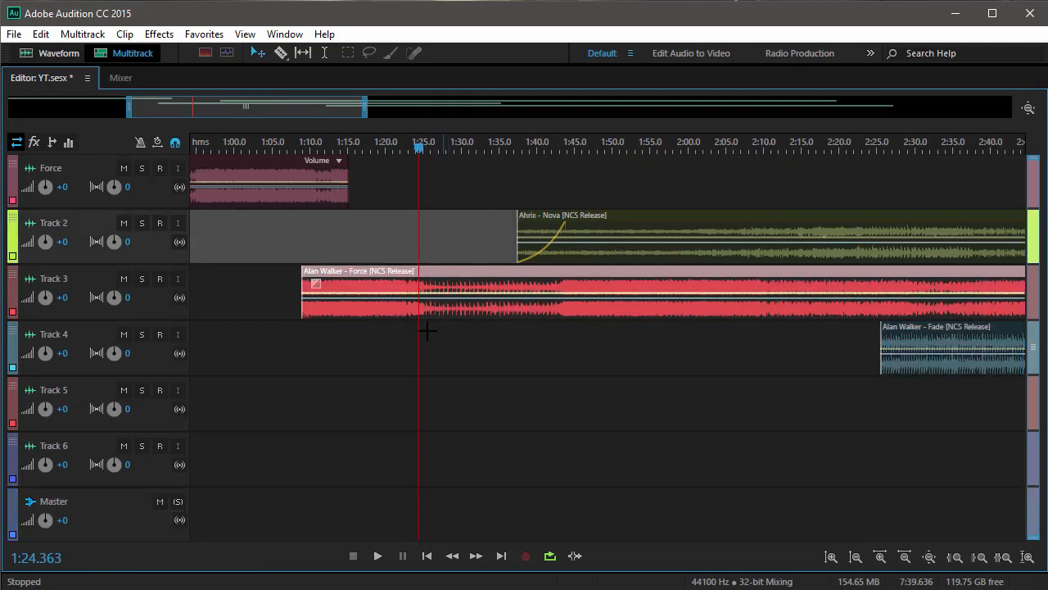
pyautogui.hotkey('ctrl', 'k')
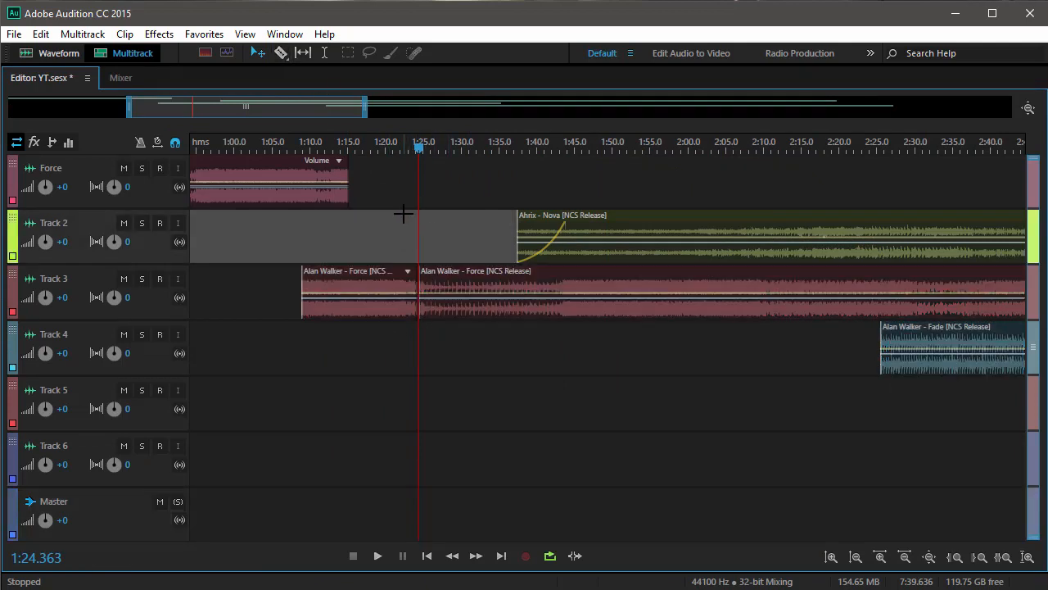
# Step: Delete the Force part before the split on Track 3 and the Nova clip on Track 2
pyautogui.moveTo(389, 242); pyautogui.dragTo(313, 343)
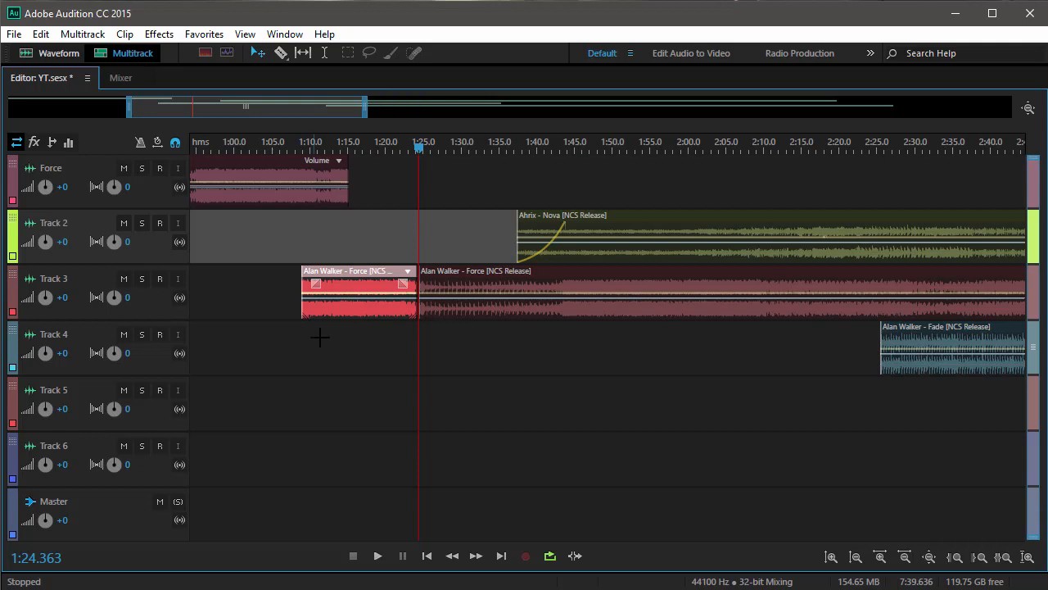
pyautogui.press('Delete')
pyautogui.moveTo(503, 173); pyautogui.dragTo(671, 242)
pyautogui.press('Delete')
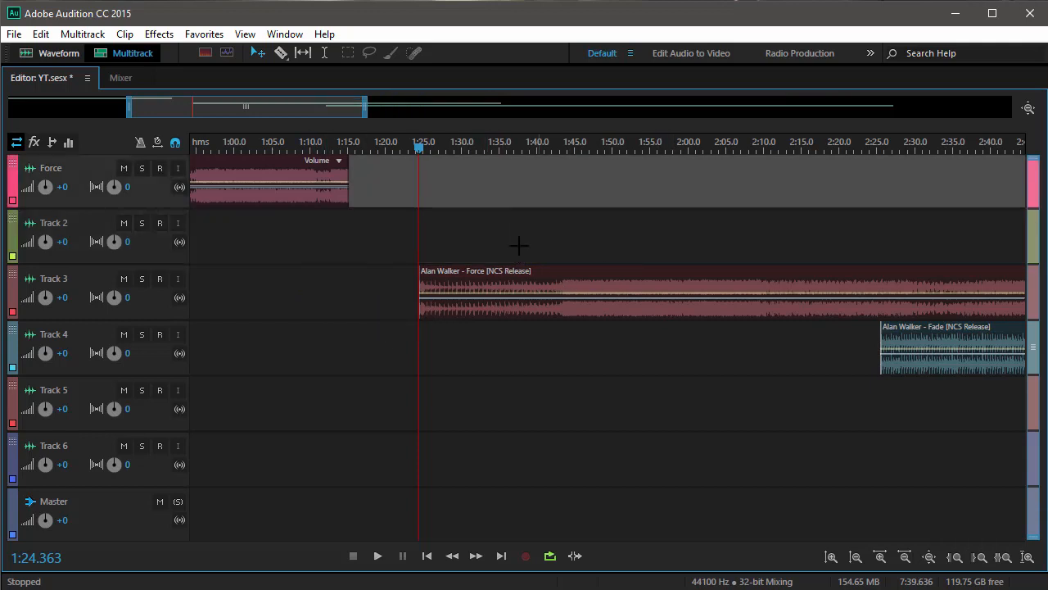
# Step: Split the Force clip on Track 3 at about 1:36 and delete the part after the split
pyautogui.click(508, 148)
pyautogui.moveTo(567, 239); pyautogui.dragTo(533, 322)
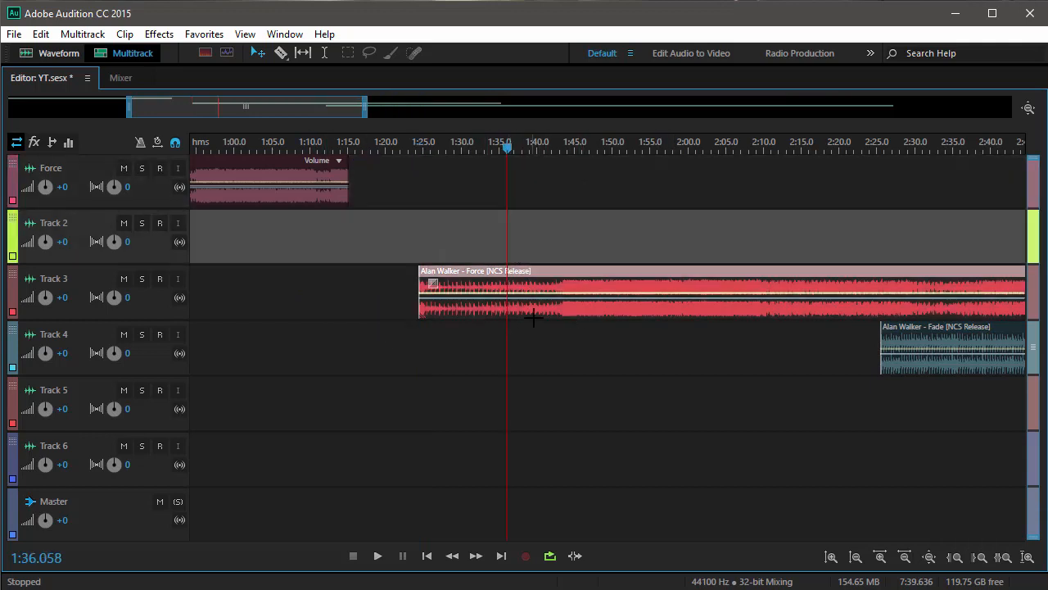
pyautogui.hotkey('ctrl', 'k')
pyautogui.moveTo(610, 251); pyautogui.dragTo(721, 363)
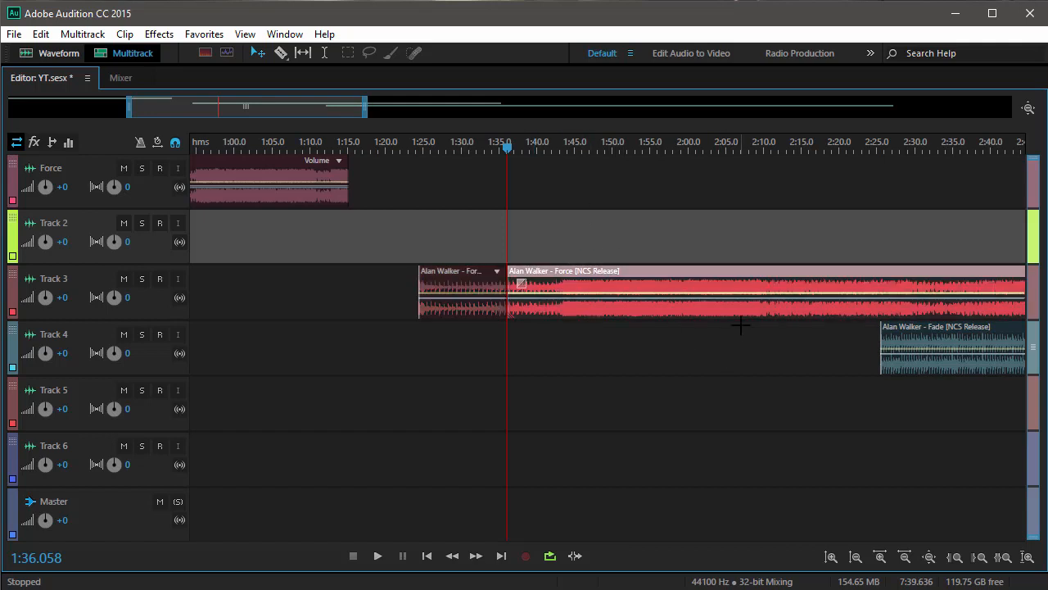
pyautogui.press('Delete')
# Step: Adjust both edges of the Force clip on Track 3 so it runs from about 1:30 to 1:45
pyautogui.scroll(5, 463, 148)
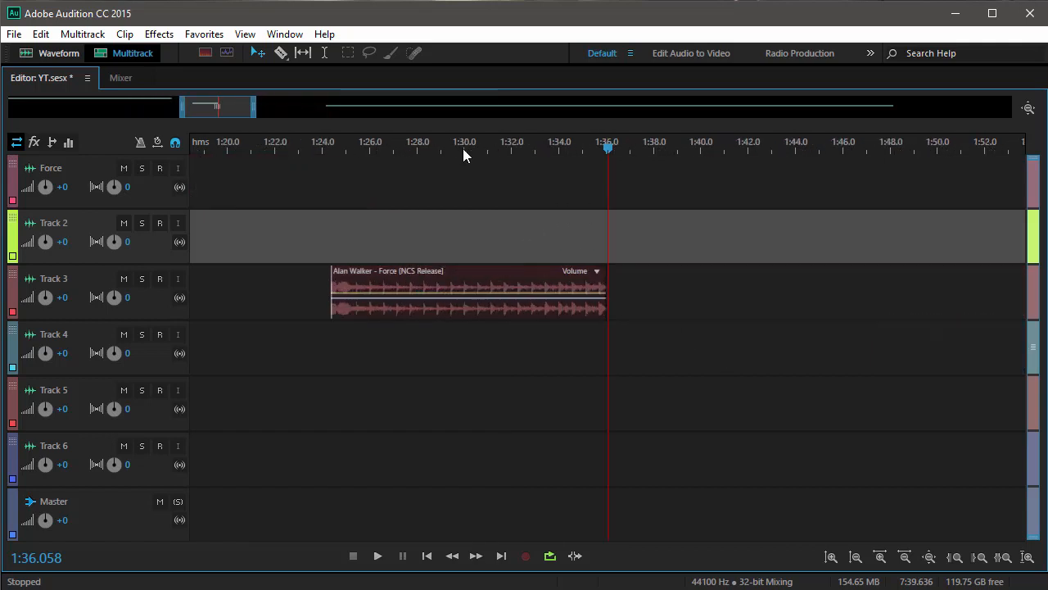
pyautogui.click(527, 303)
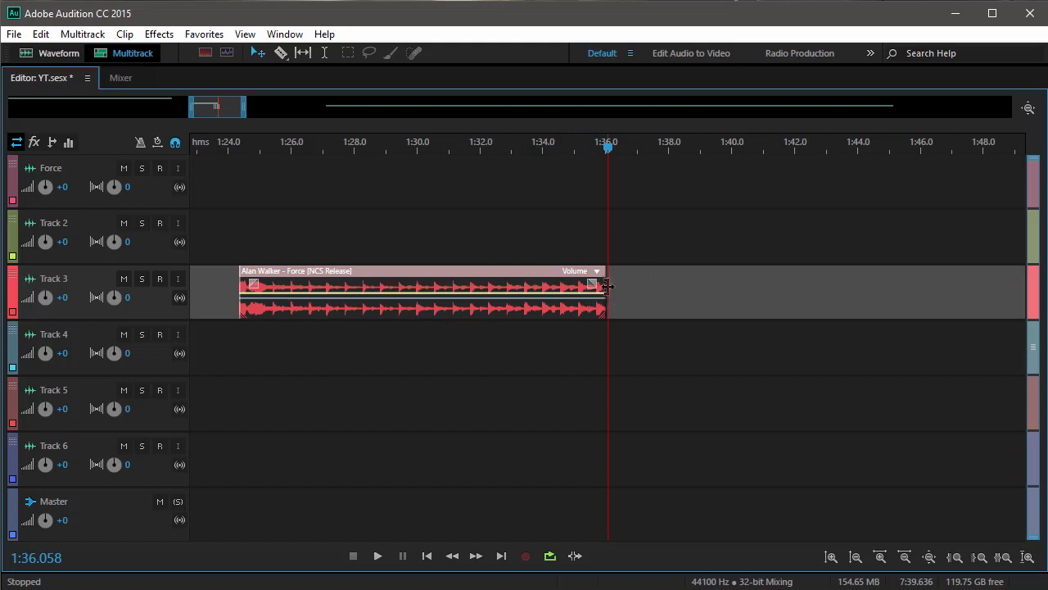
pyautogui.moveTo(608, 285); pyautogui.dragTo(746, 273)
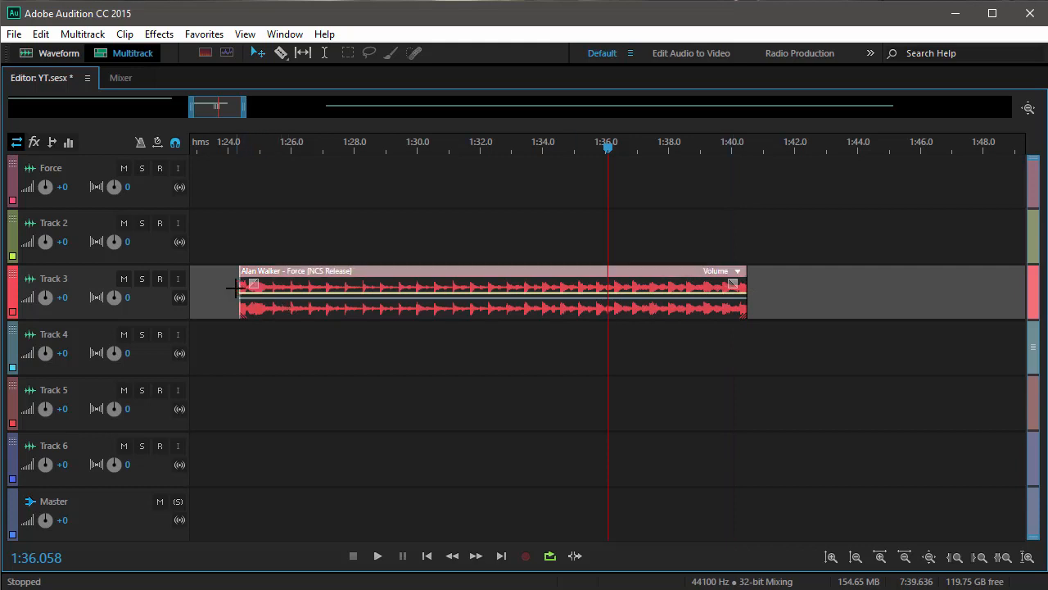
pyautogui.moveTo(237, 289); pyautogui.dragTo(418, 288)
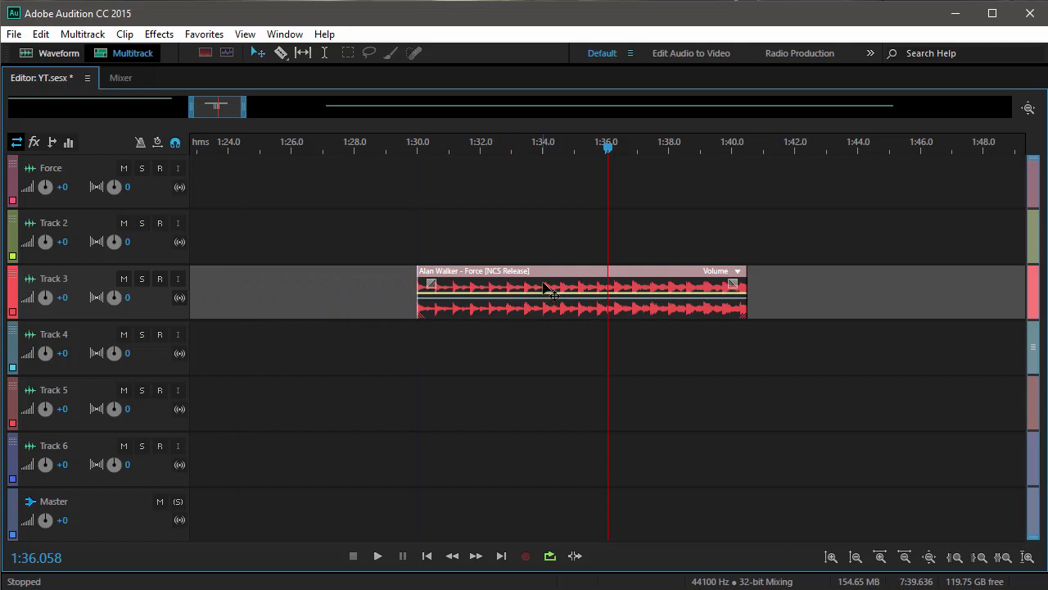
pyautogui.moveTo(747, 286); pyautogui.dragTo(901, 281)
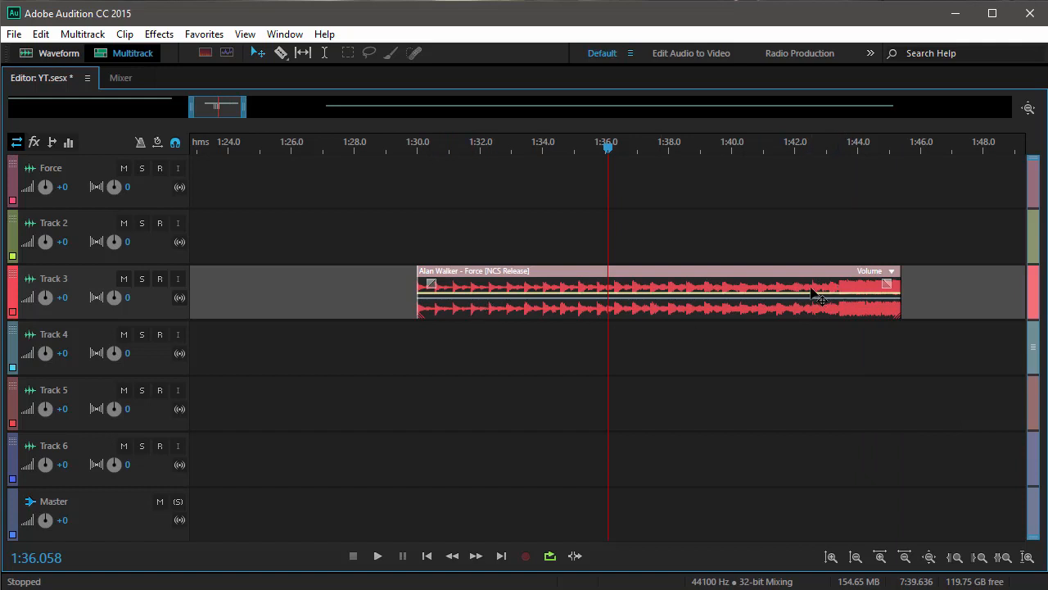
# Step: Move the Force clip to start at about 1:21 and re-trim its edges to run from about 1:34 to 1:49.5
pyautogui.moveTo(772, 294); pyautogui.dragTo(494, 293)
pyautogui.scroll(-2, 533, 236)
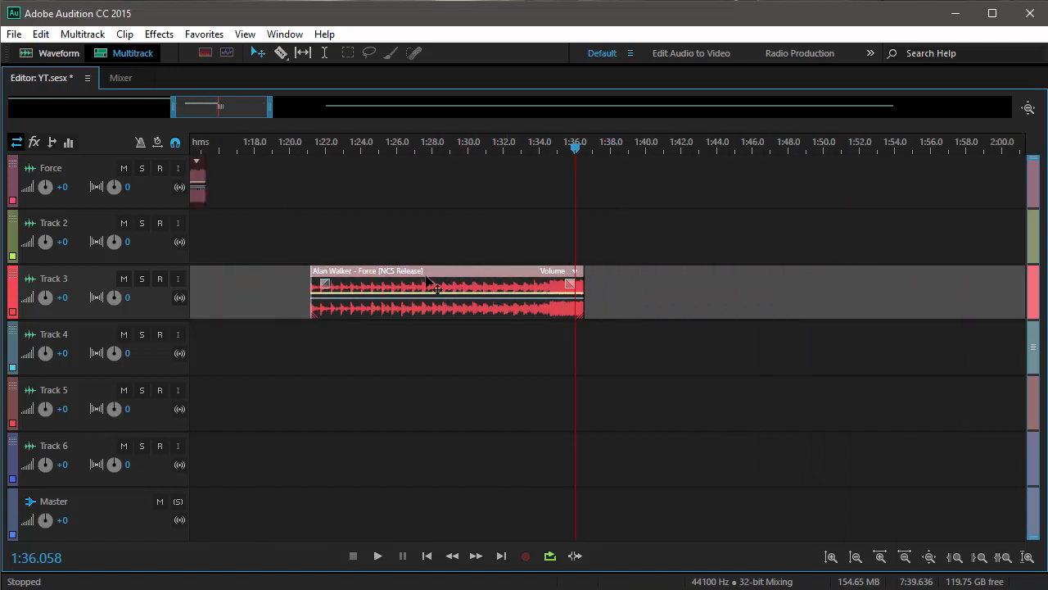
pyautogui.moveTo(314, 289); pyautogui.dragTo(814, 289)
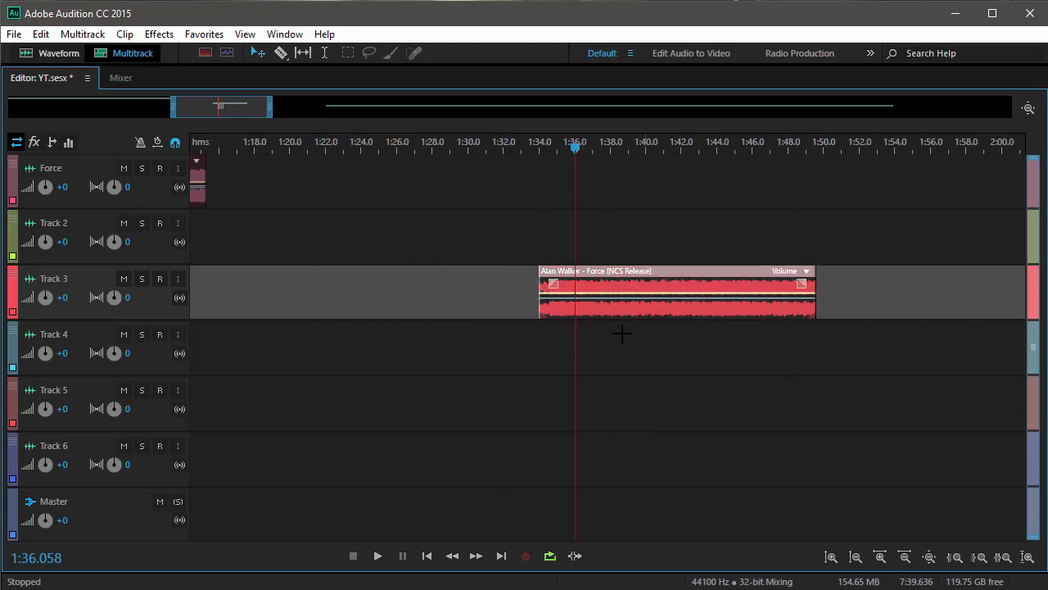
# Step: Trim the Force clip to run from about 1:22 to 1:36 and shift its audio content with the Slip tool
pyautogui.moveTo(539, 288); pyautogui.dragTo(327, 283)
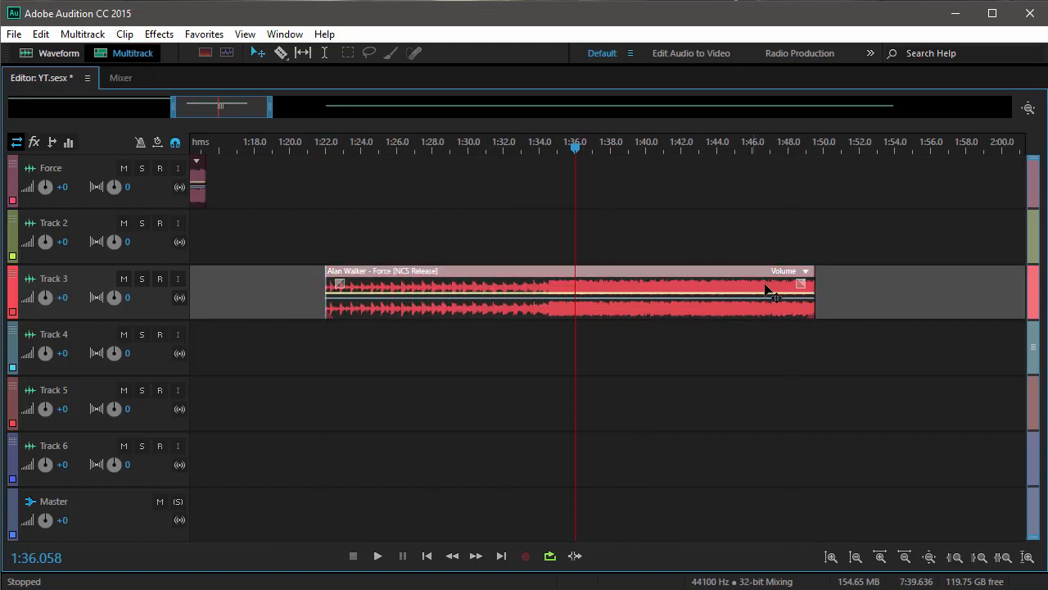
pyautogui.moveTo(779, 289); pyautogui.dragTo(314, 292)
pyautogui.click(302, 52)
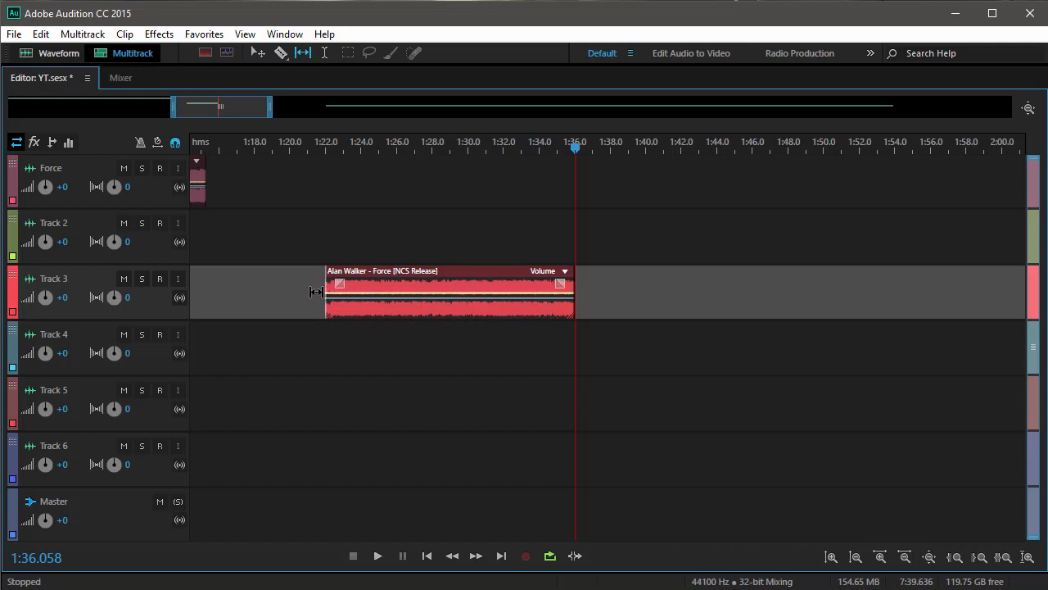
# Step: Add a fade-in to the Force clip on Track 3 and play its beginning before and after the change
pyautogui.click(319, 145)
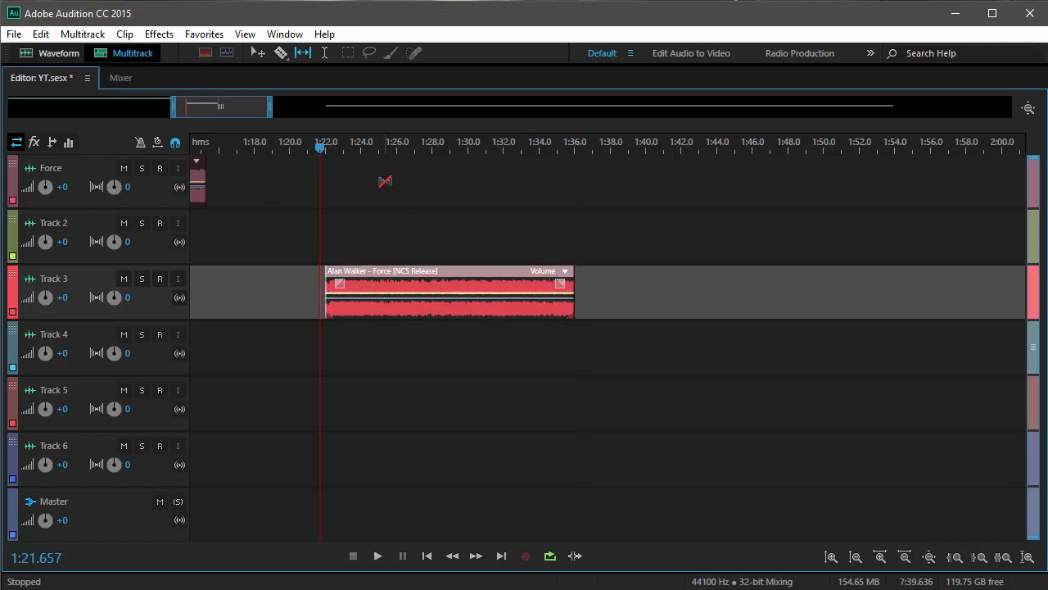
pyautogui.press('space')
pyautogui.press('space')
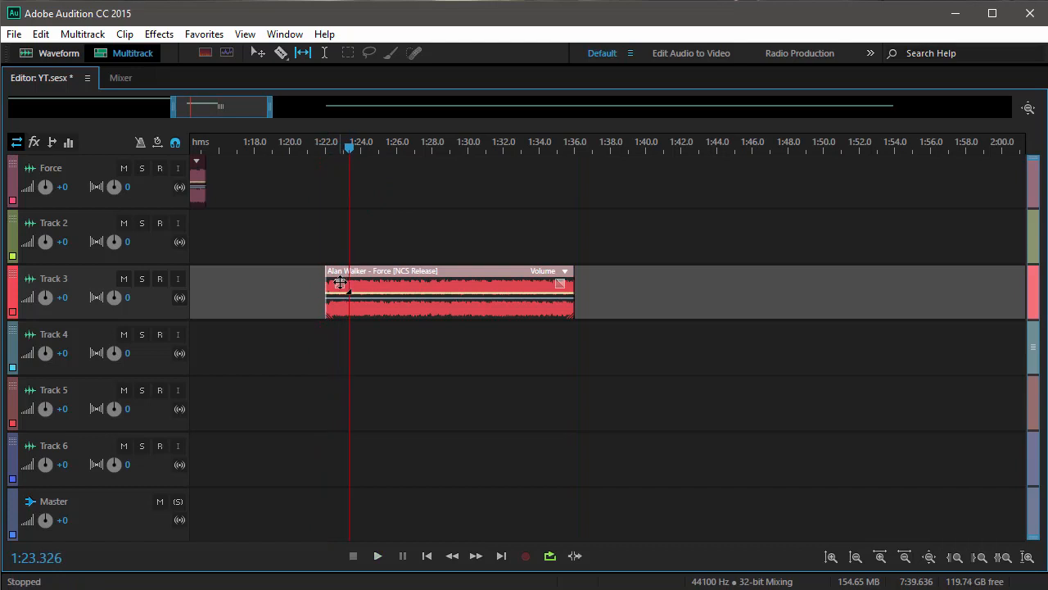
pyautogui.moveTo(340, 283); pyautogui.dragTo(367, 314)
pyautogui.click(331, 147)
pyautogui.press('space')
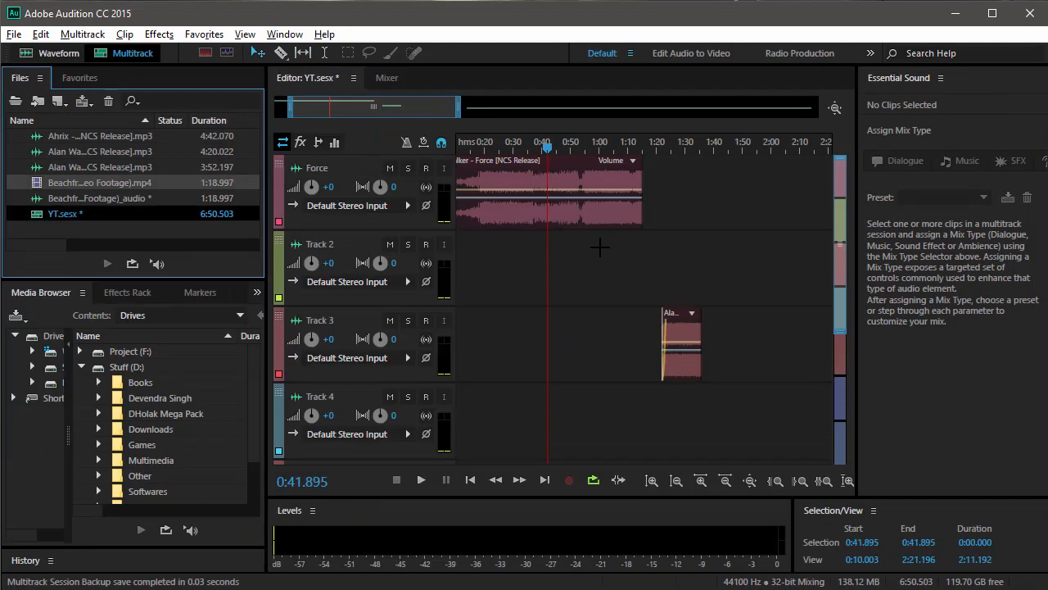
# Step: Show the Video panel, enlarge it over the editor, and view its scaling and resolution options
pyautogui.moveTo(324, 107); pyautogui.dragTo(274, 119)
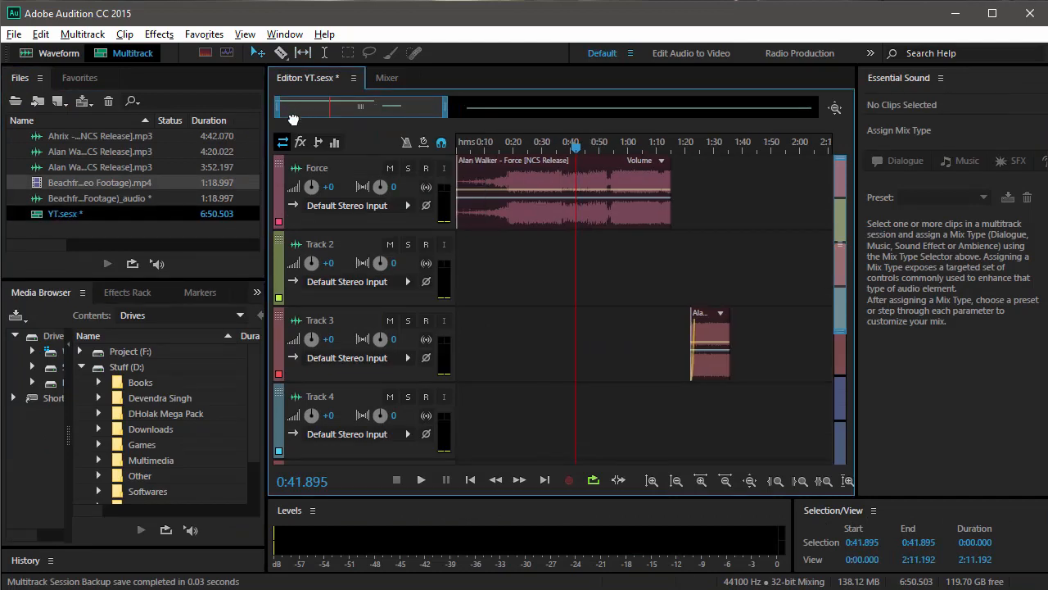
pyautogui.click(141, 233)
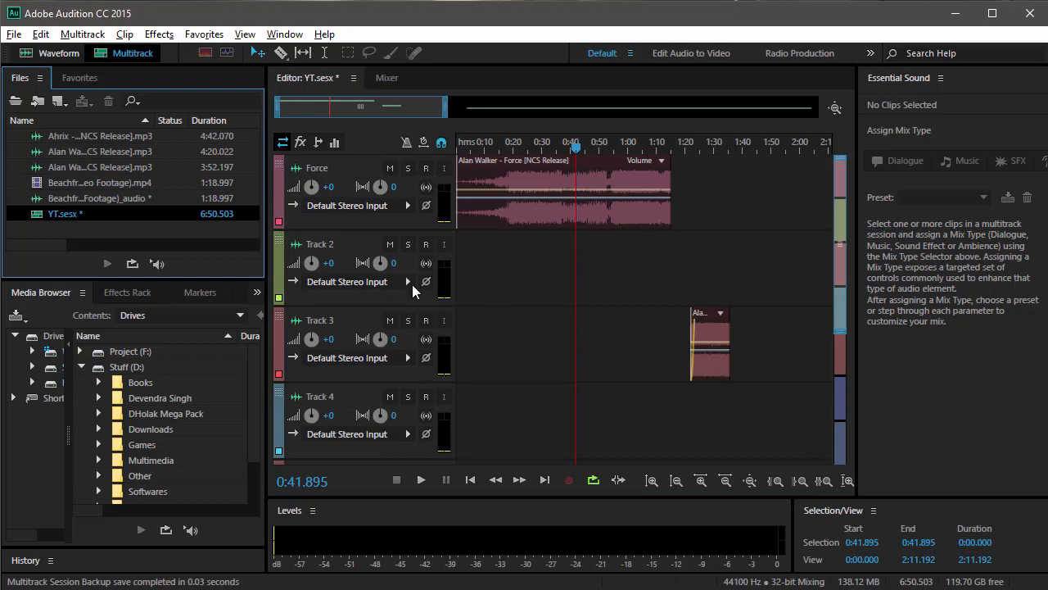
pyautogui.click(284, 33)
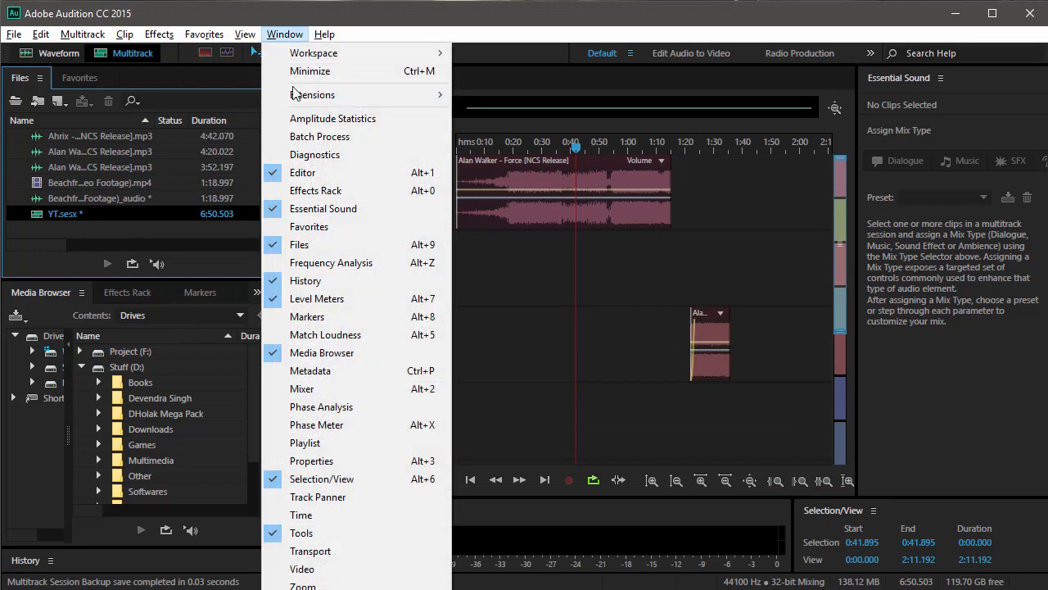
pyautogui.click(317, 575)
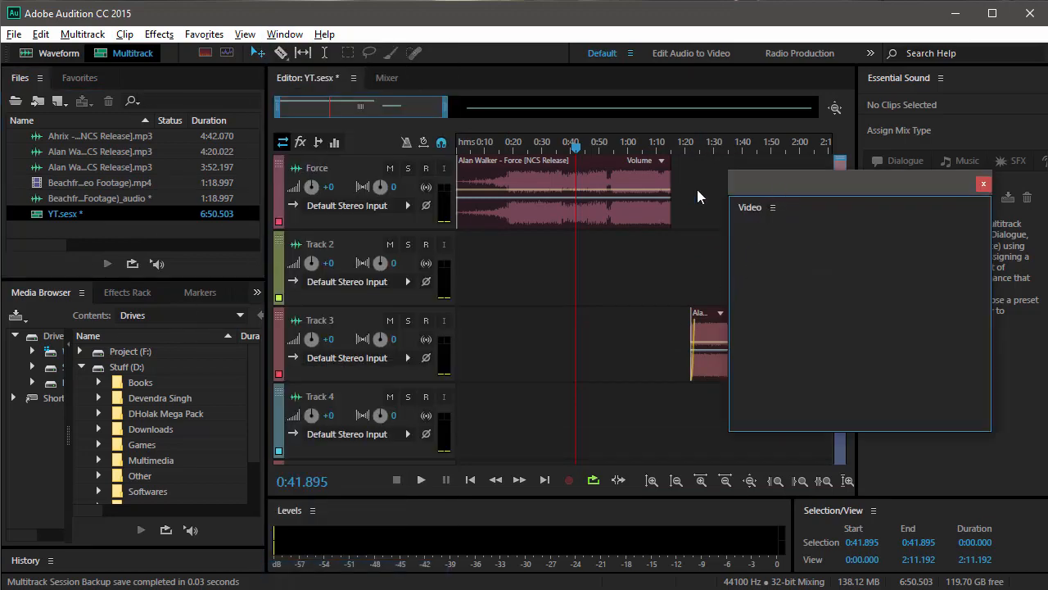
pyautogui.moveTo(698, 191); pyautogui.dragTo(520, 164)
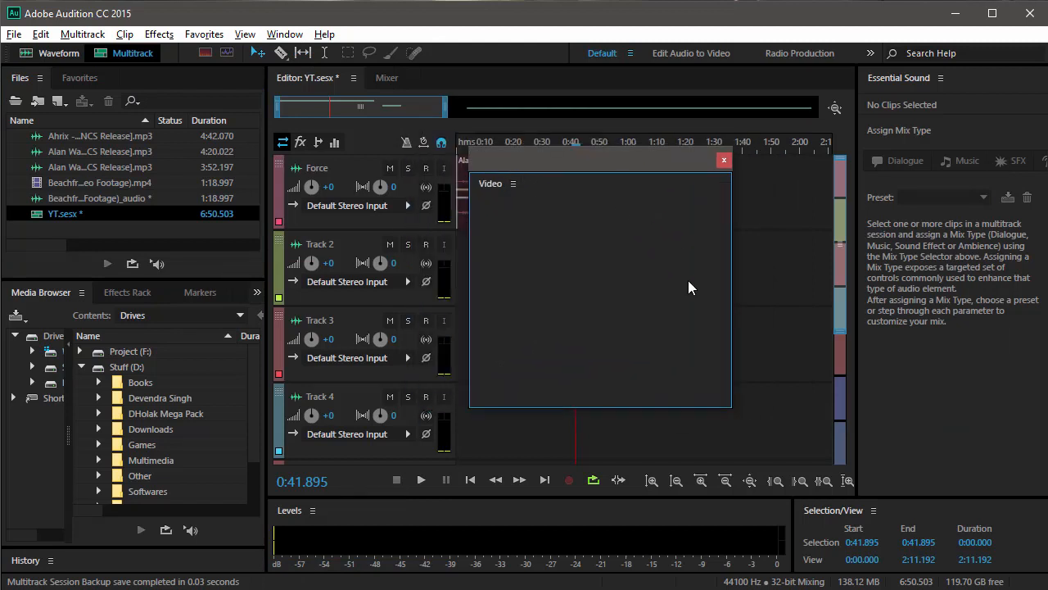
pyautogui.moveTo(729, 410); pyautogui.dragTo(834, 485)
pyautogui.rightClick(637, 287)
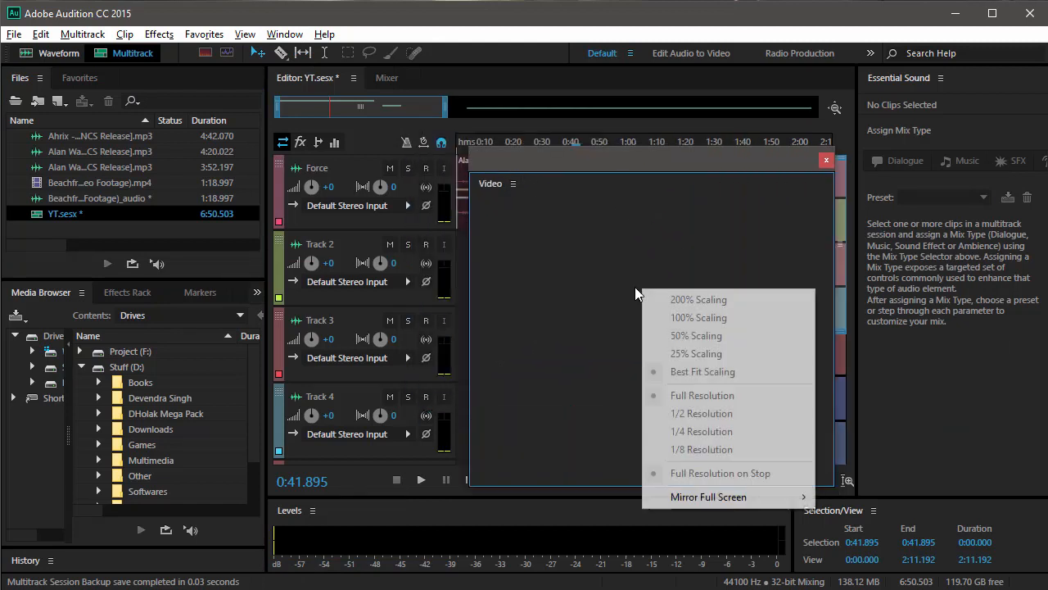
pyautogui.click(727, 201)
pyautogui.moveTo(759, 161); pyautogui.dragTo(809, 195)
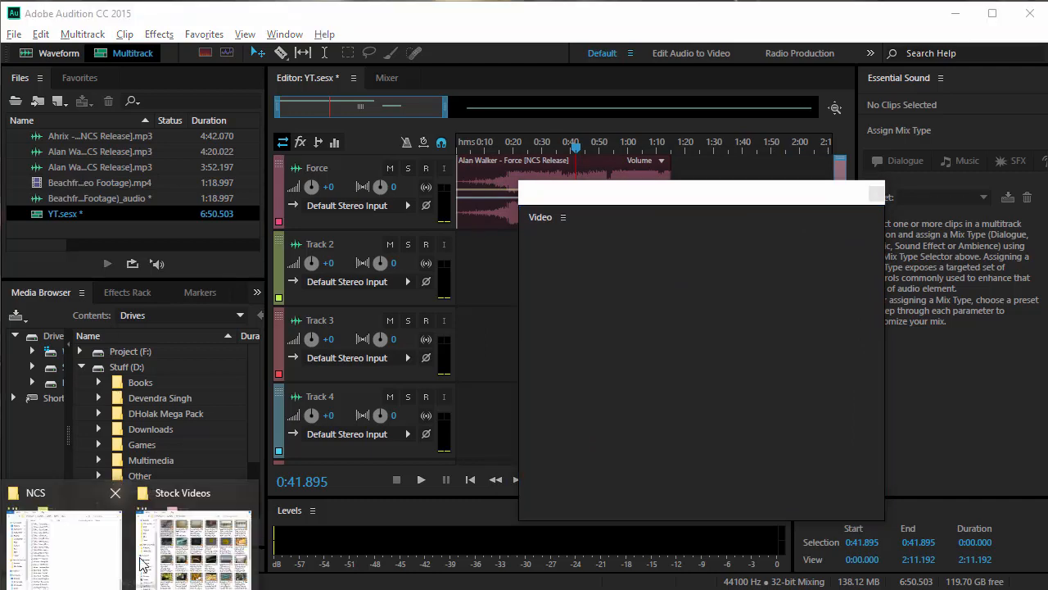
# Step: Import the Beachfront B-Roll Dandelion Windy video from the Stock Videos folder and close the Video panel
pyautogui.click(196, 569)
pyautogui.moveTo(600, 459); pyautogui.dragTo(81, 229)
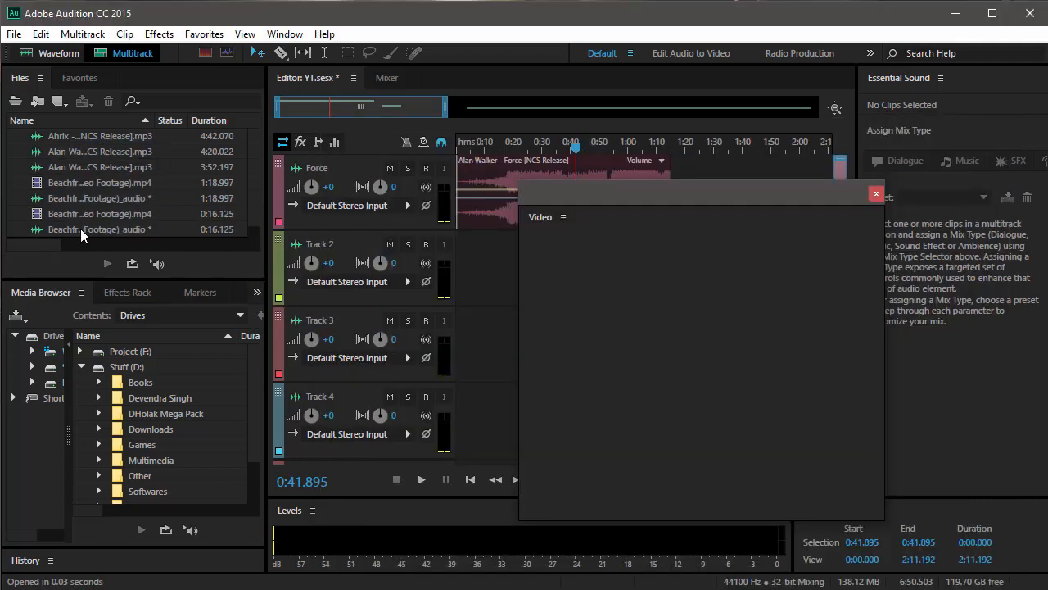
pyautogui.click(80, 229)
pyautogui.click(875, 193)
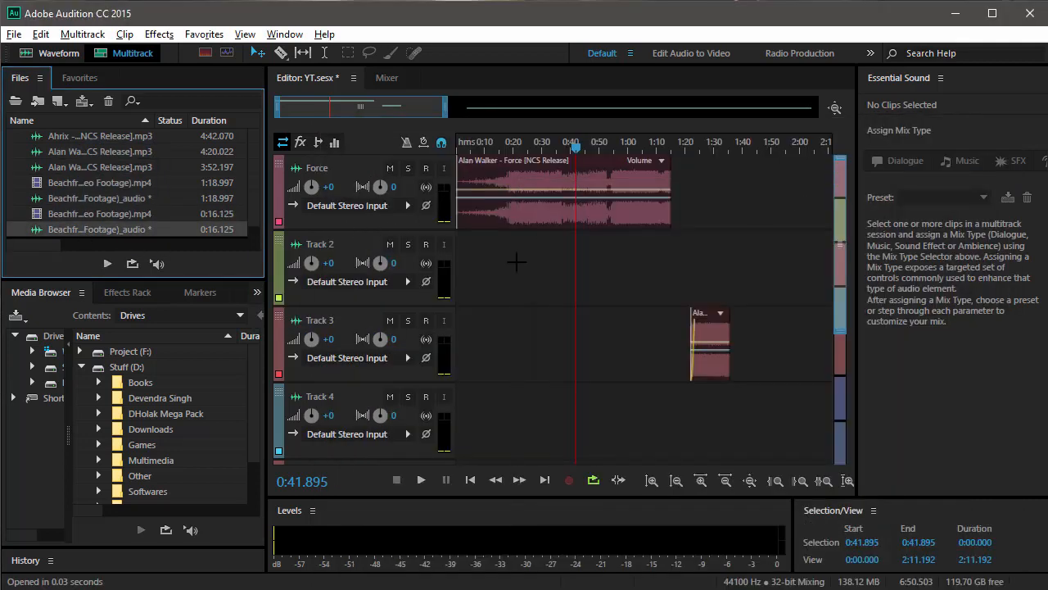
# Step: Add the dandelion video to the session at about 1:22 and move the Video panel clear of the timeline
pyautogui.moveTo(44, 214); pyautogui.dragTo(702, 208)
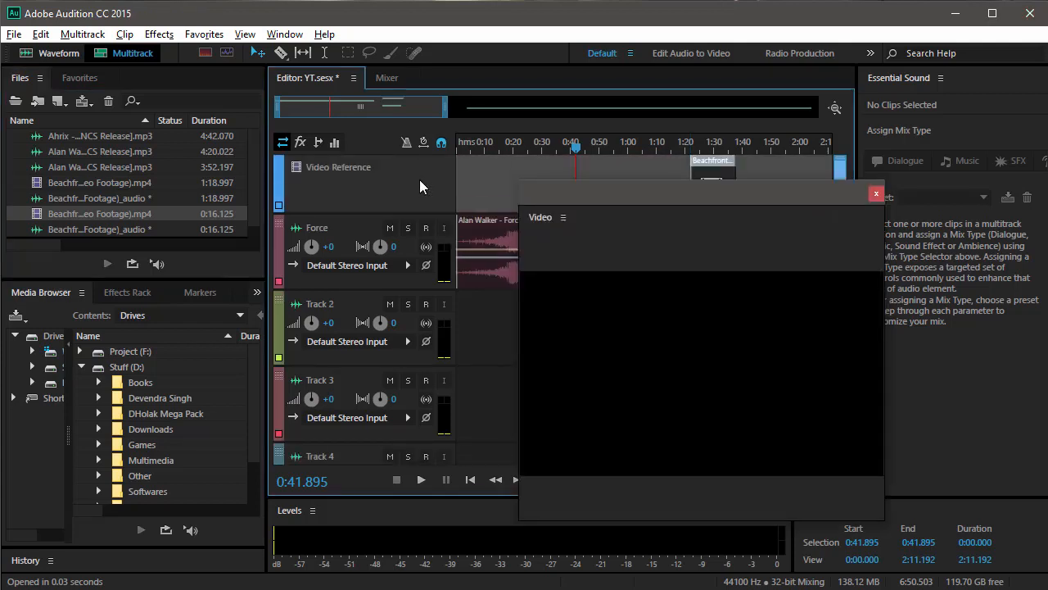
pyautogui.moveTo(829, 185); pyautogui.dragTo(357, 195)
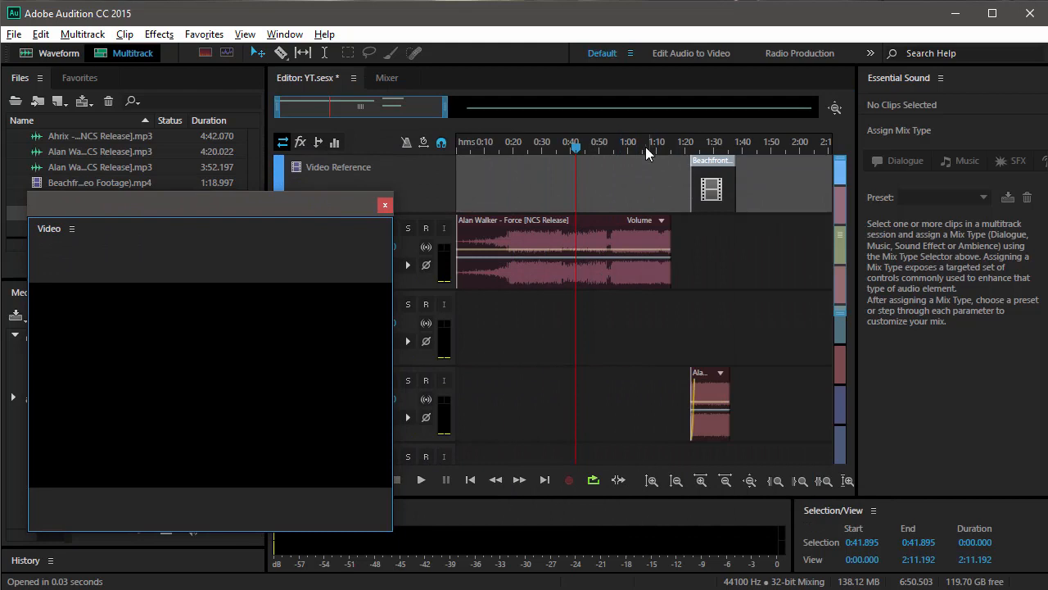
pyautogui.click(255, 56)
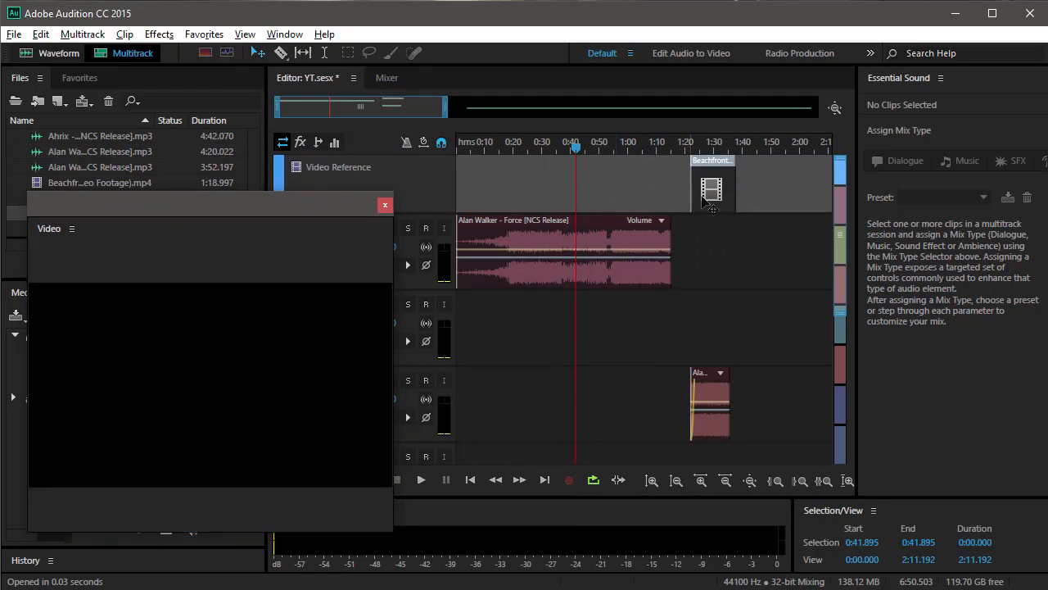
# Step: Move the dandelion video clip to the start of the session and scrub through it to preview the footage
pyautogui.moveTo(704, 201); pyautogui.dragTo(468, 188)
pyautogui.click(474, 144)
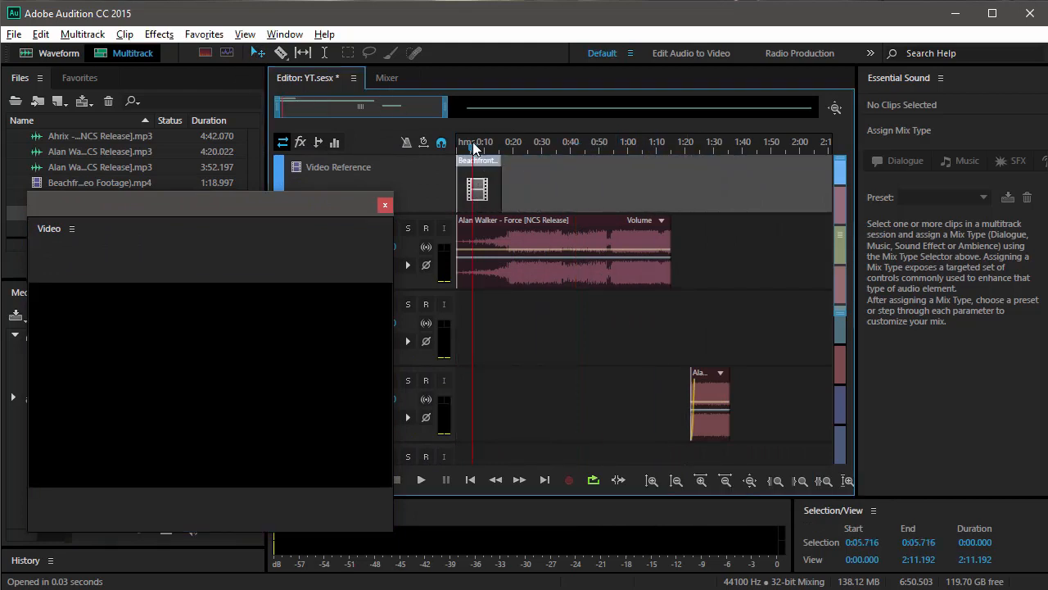
pyautogui.scroll(5, 473, 145)
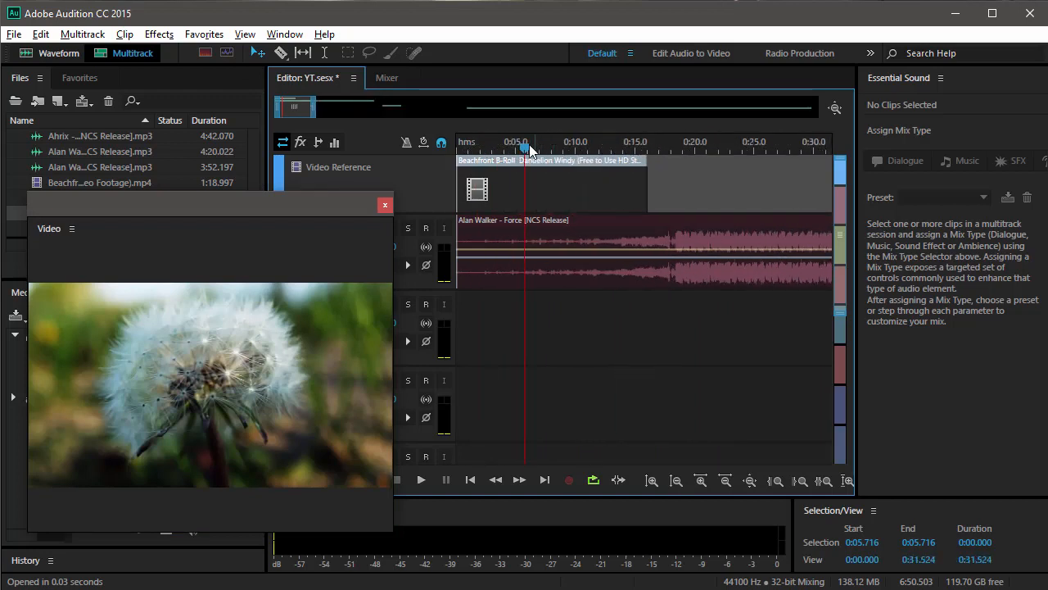
pyautogui.moveTo(523, 149); pyautogui.dragTo(624, 157)
# Step: Shift the dandelion clip on the Video Reference track to start at about 0:07
pyautogui.moveTo(222, 219); pyautogui.dragTo(182, 219)
pyautogui.scroll(-3, 546, 164)
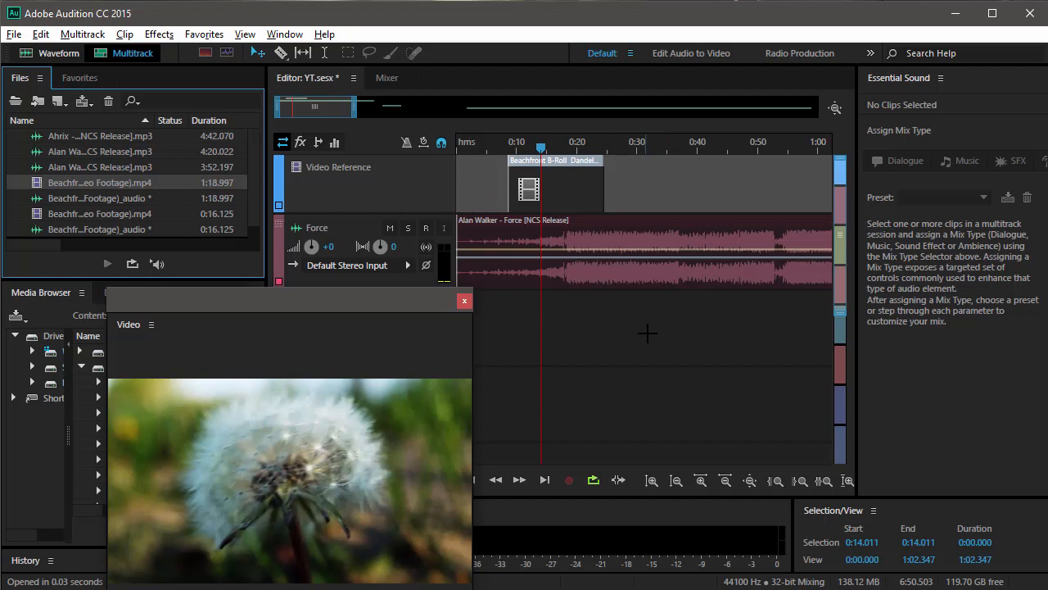
pyautogui.moveTo(563, 197); pyautogui.dragTo(551, 197)
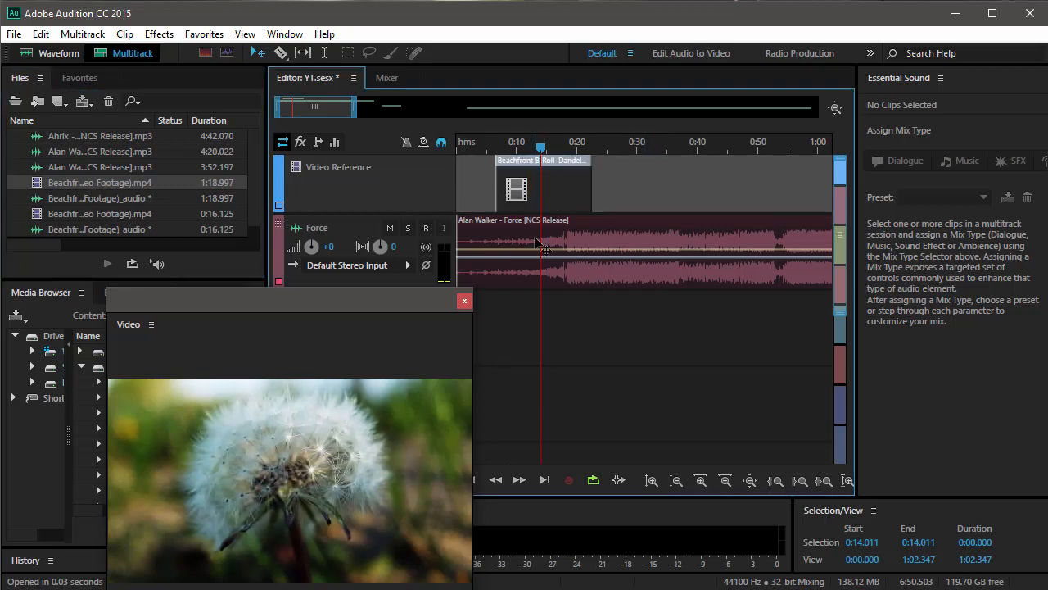
# Step: Replace the dandelion clip on the Video Reference track with the Ant Hill Close Up video and move it to the session's start
pyautogui.click(69, 213)
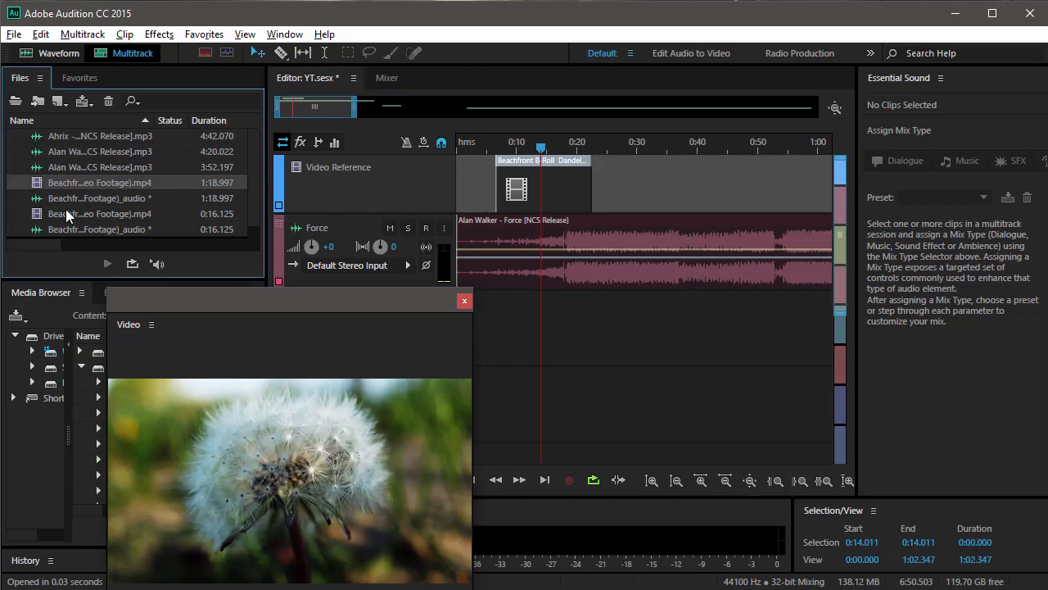
pyautogui.scroll(-1, 71, 214)
pyautogui.scroll(1, 72, 215)
pyautogui.moveTo(56, 185); pyautogui.dragTo(683, 206)
pyautogui.moveTo(484, 261); pyautogui.dragTo(422, 183)
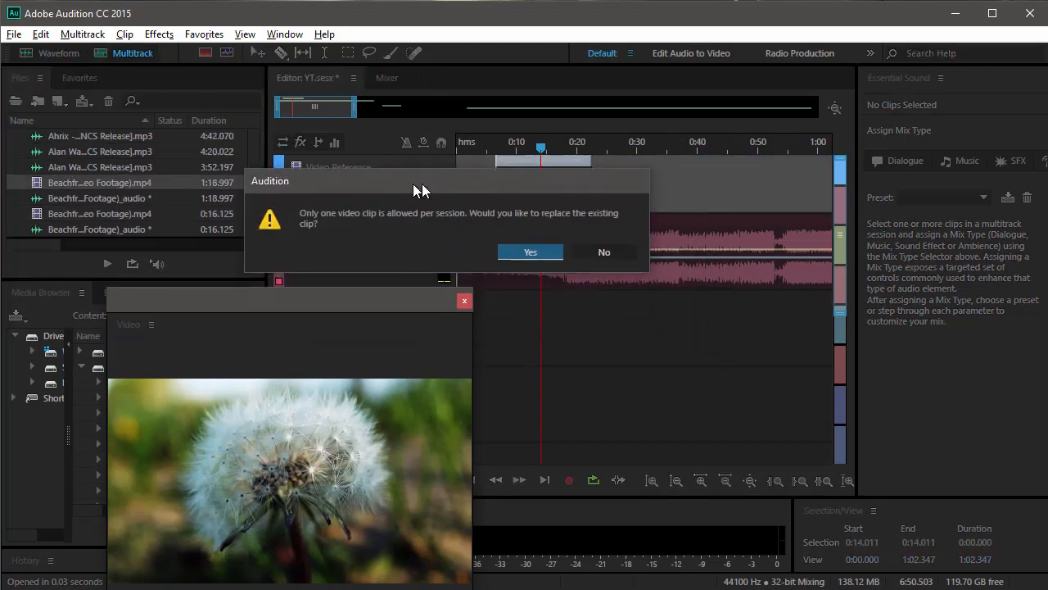
pyautogui.click(542, 254)
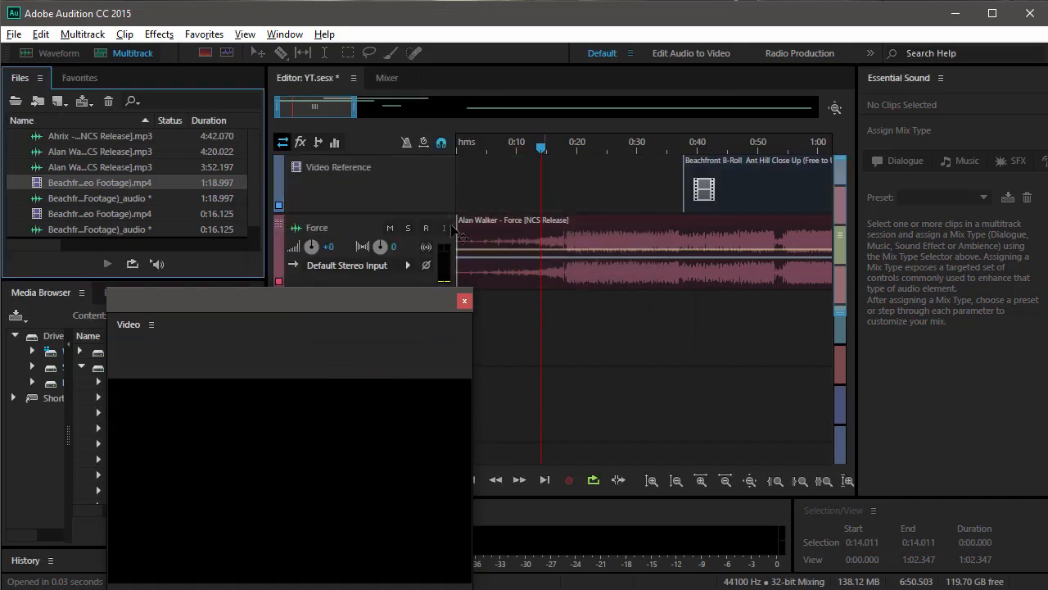
pyautogui.moveTo(702, 191); pyautogui.dragTo(477, 191)
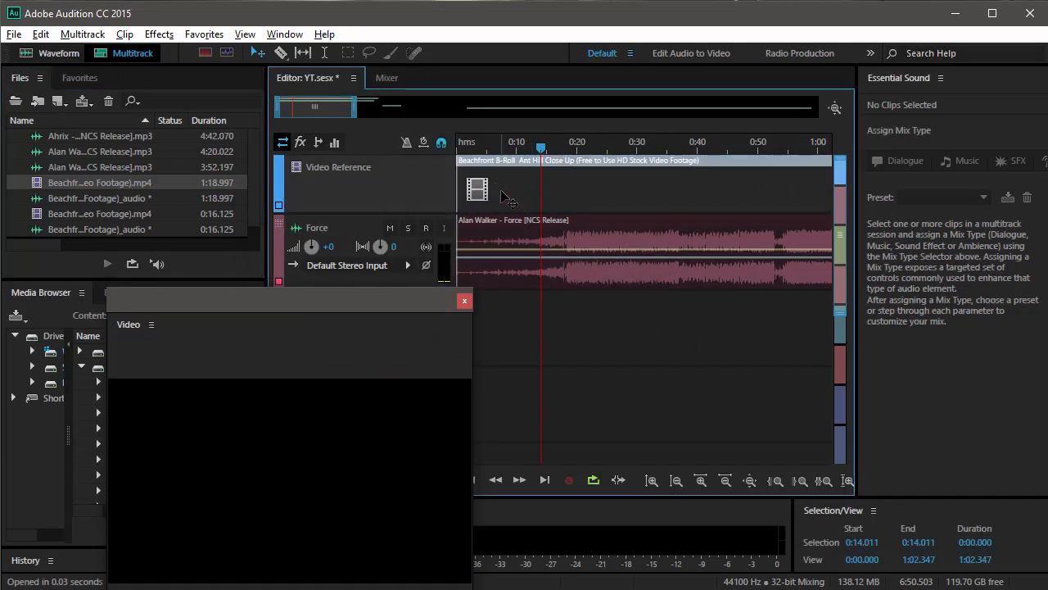
pyautogui.scroll(-5, 532, 161)
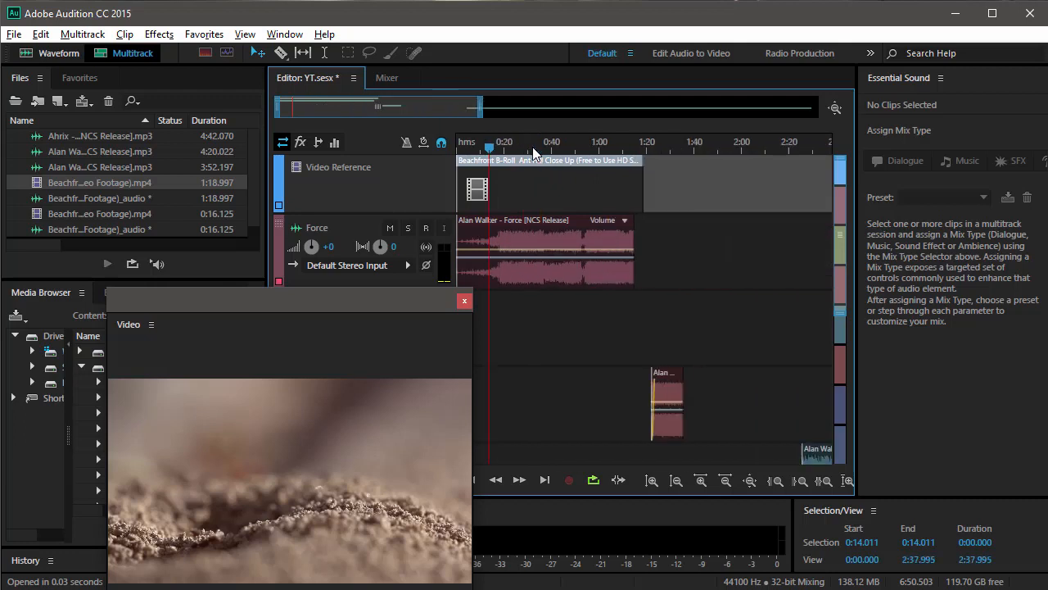
# Step: Move the floating Video panel clear of the tracks' clips on the timeline
pyautogui.moveTo(407, 301); pyautogui.dragTo(847, 188)
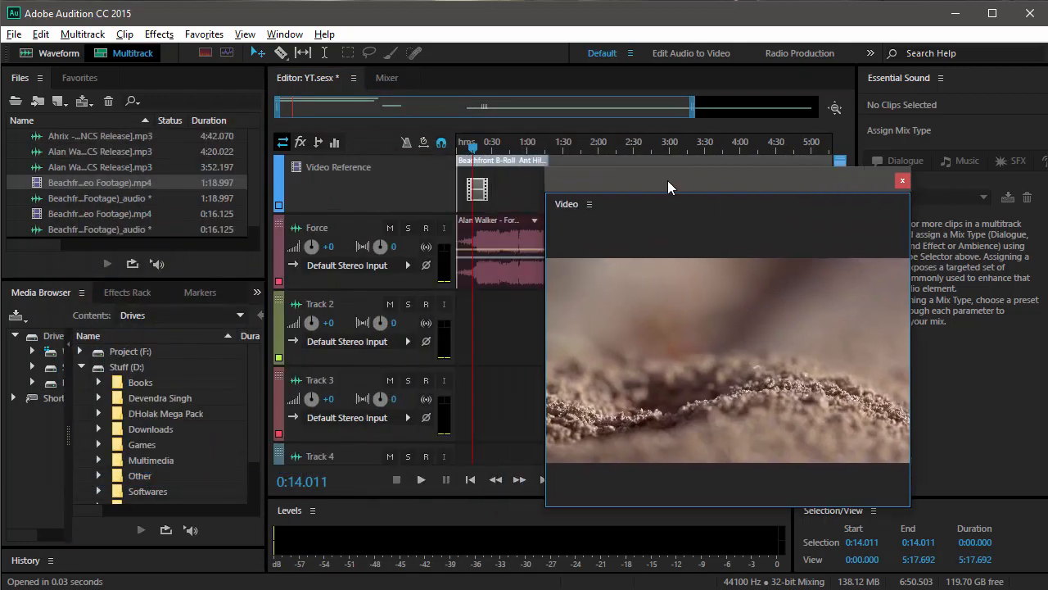
pyautogui.moveTo(668, 187); pyautogui.dragTo(199, 100)
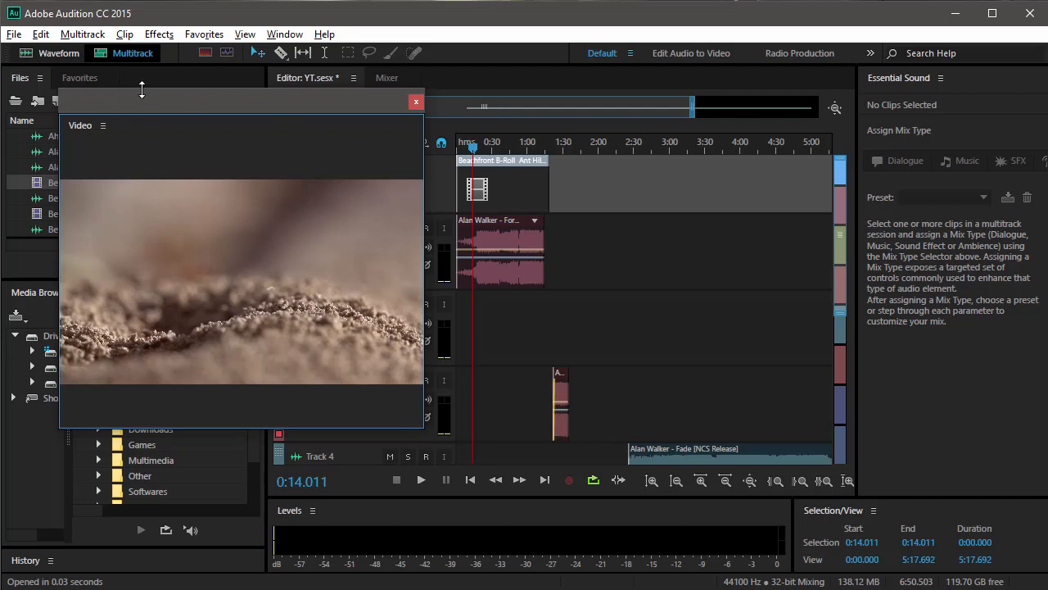
pyautogui.moveTo(144, 98)
pyautogui.mouseDown()
pyautogui.moveTo(141, 164)
pyautogui.moveTo(110, 117)
pyautogui.moveTo(149, 102)
pyautogui.mouseUp()
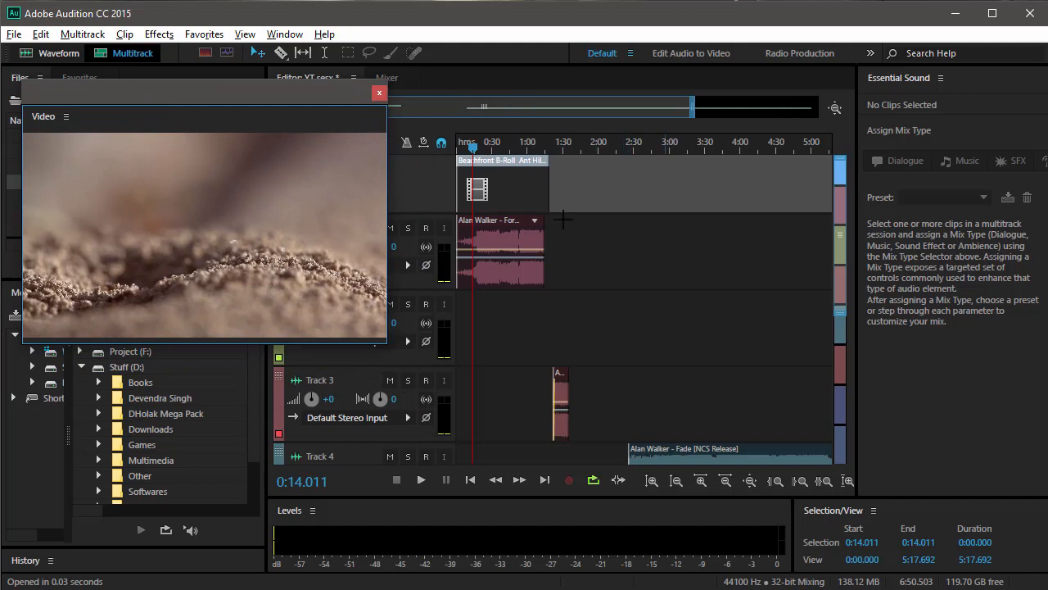
pyautogui.scroll(3, 511, 146)
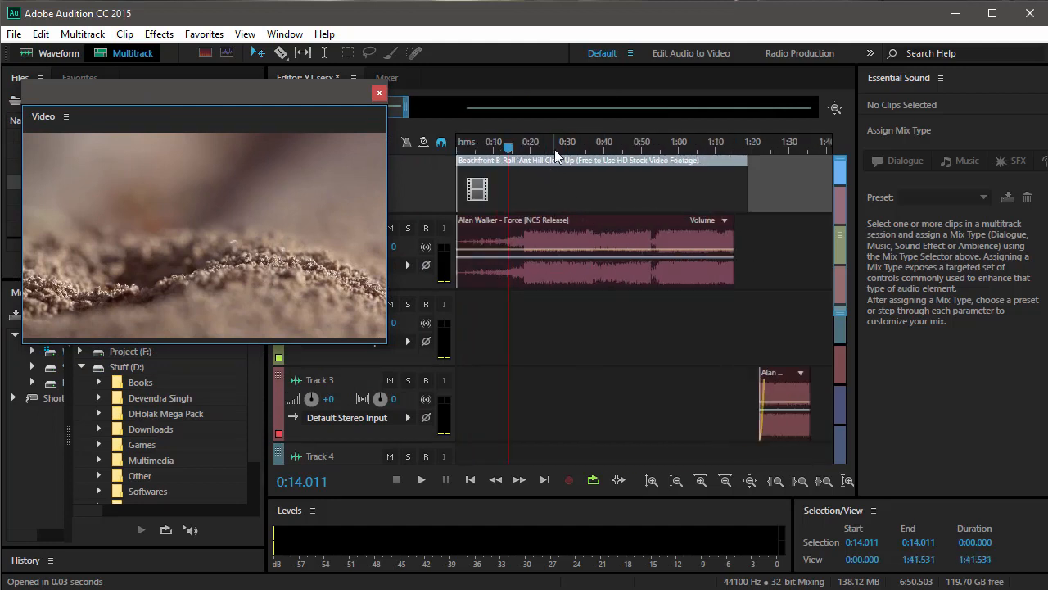
pyautogui.scroll(-3, 555, 149)
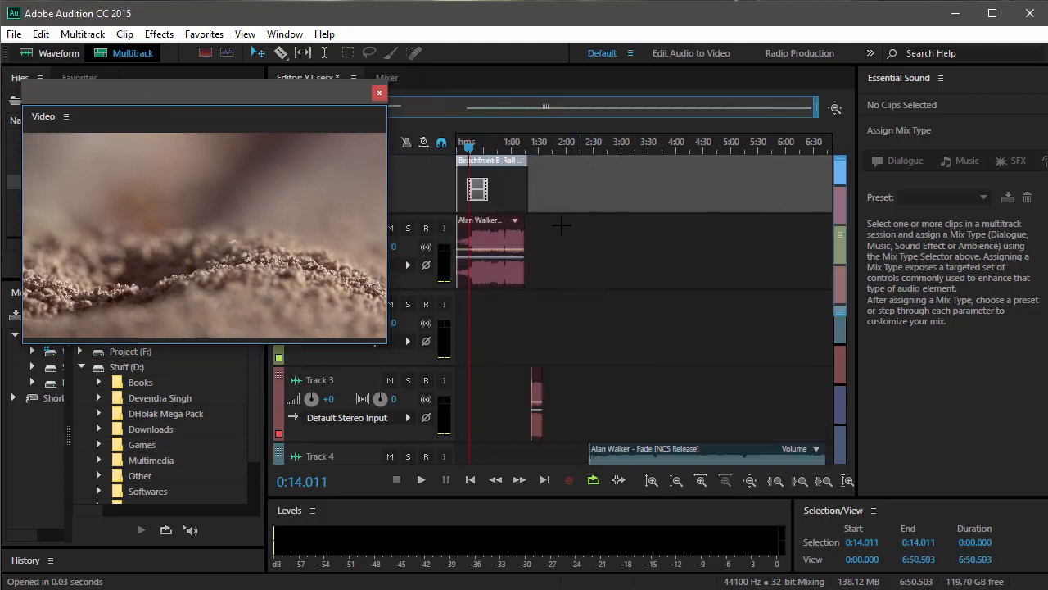
# Step: Delete the Video Reference track from the session and close the Video panel
pyautogui.click(606, 261)
pyautogui.rightClick(570, 223)
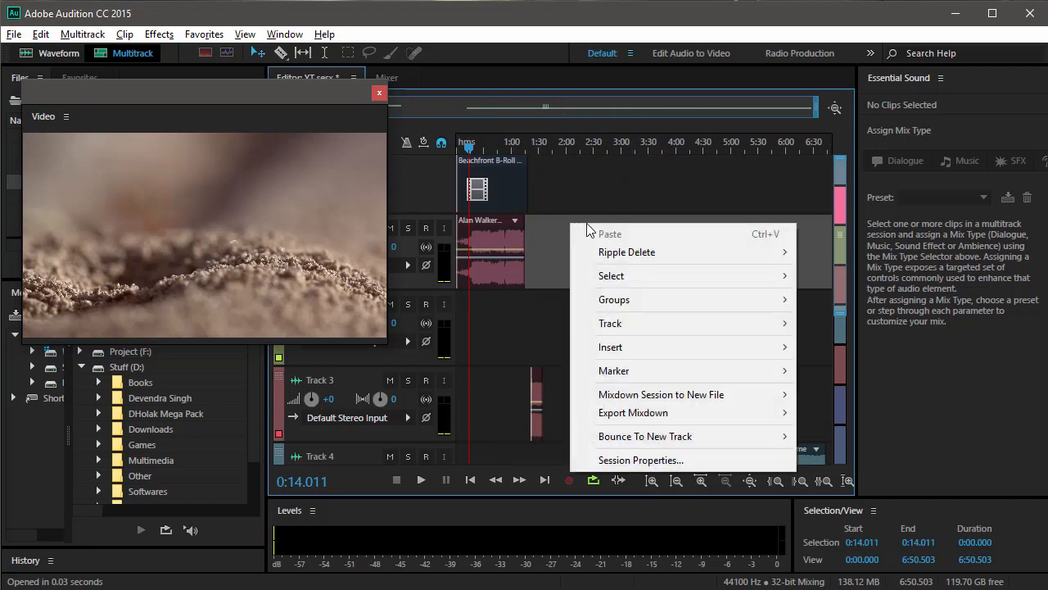
pyautogui.rightClick(554, 245)
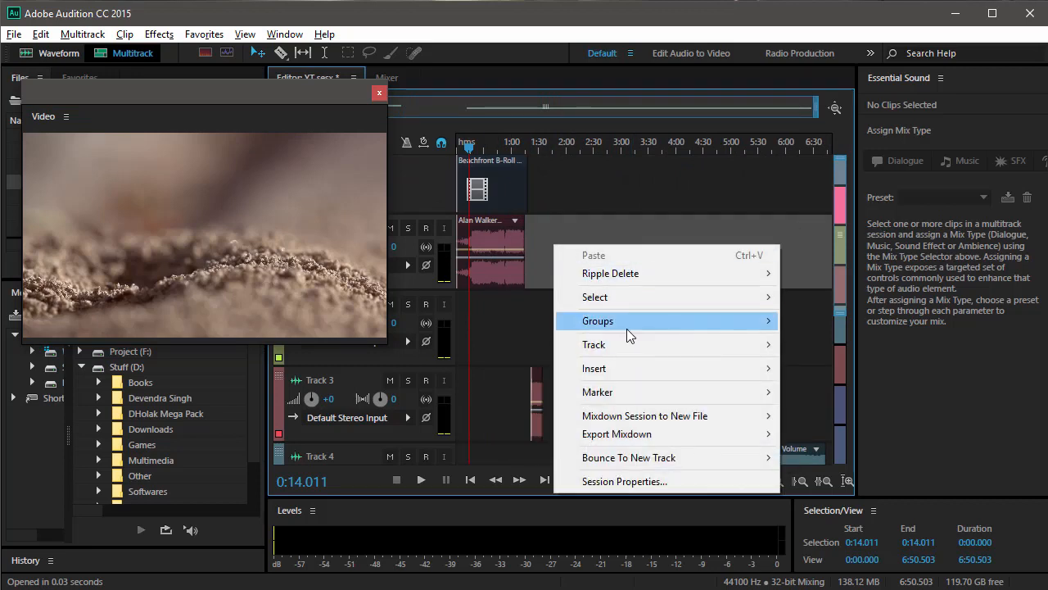
pyautogui.moveTo(619, 345)
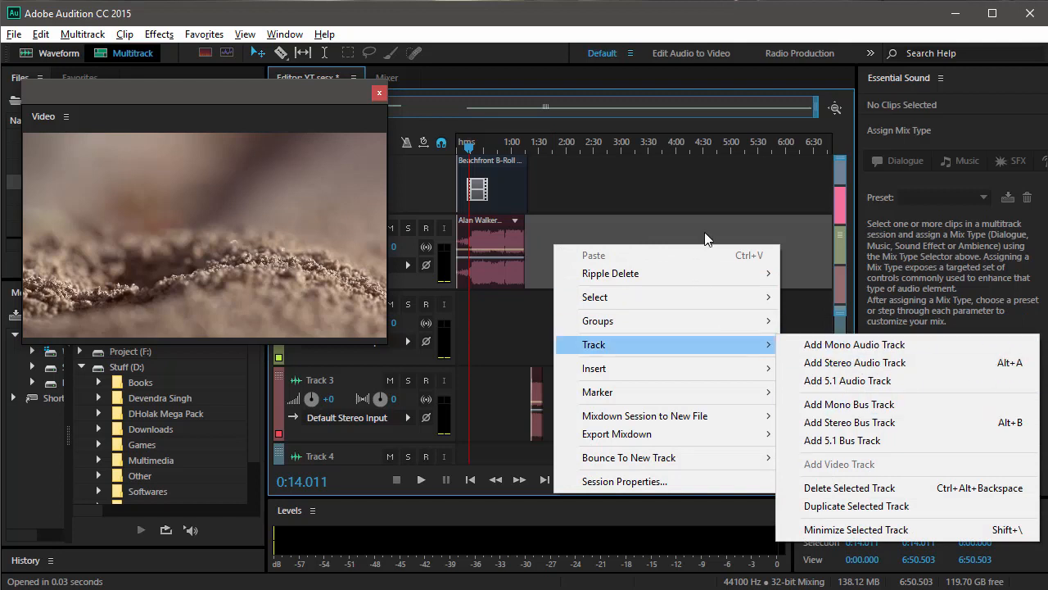
pyautogui.click(647, 180)
pyautogui.rightClick(628, 183)
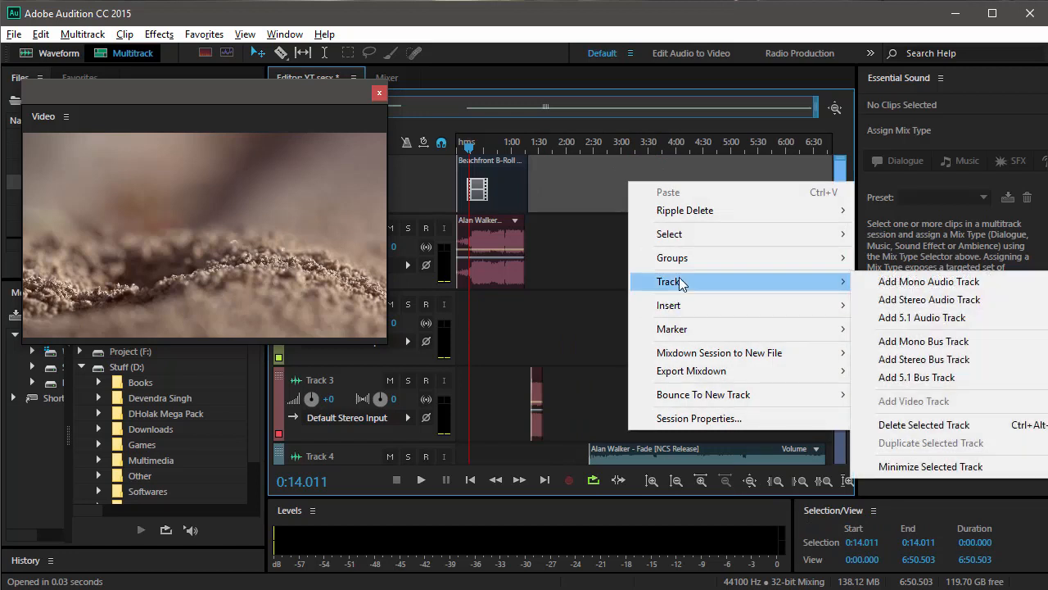
pyautogui.moveTo(706, 287)
pyautogui.click(907, 426)
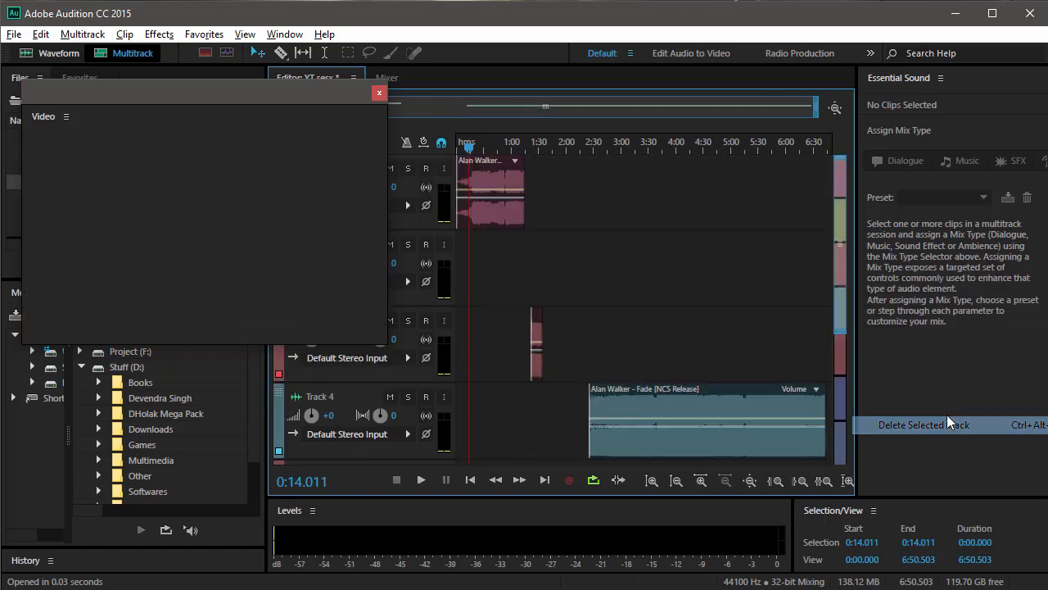
pyautogui.click(378, 95)
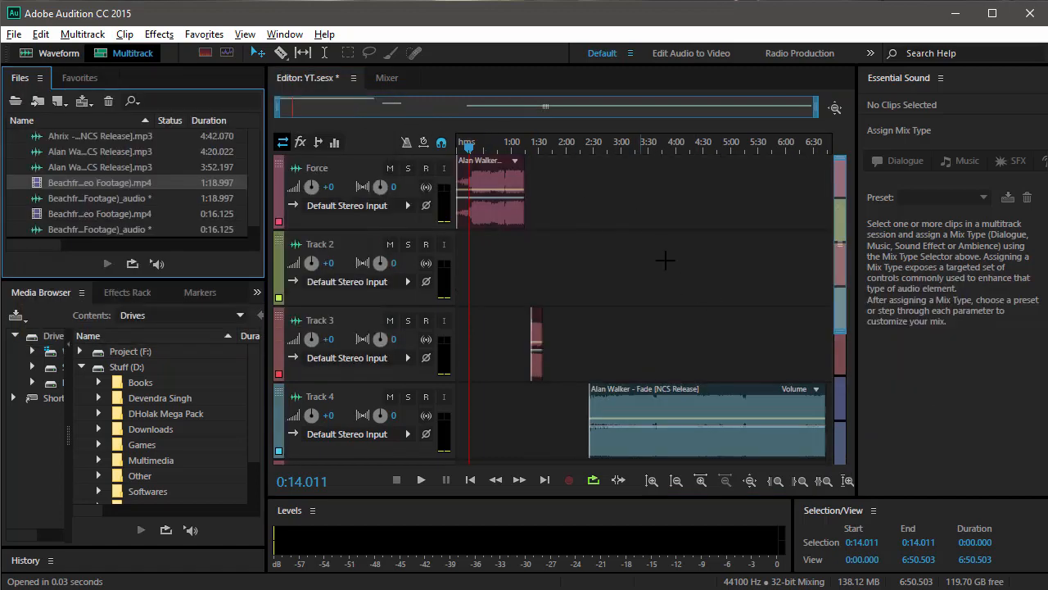
# Step: Delete the Force track from the session
pyautogui.rightClick(624, 201)
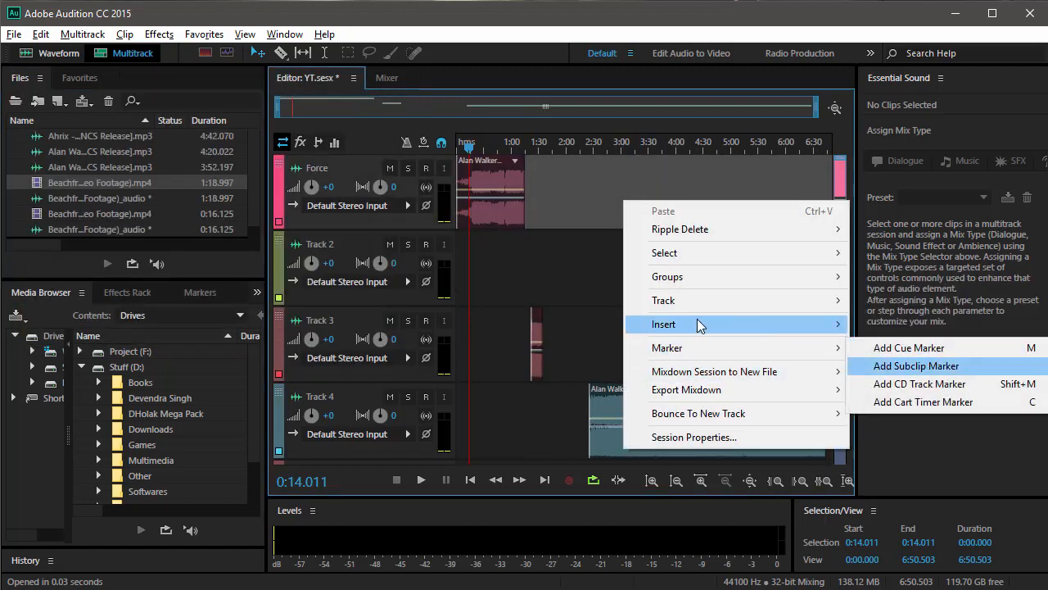
pyautogui.moveTo(690, 300)
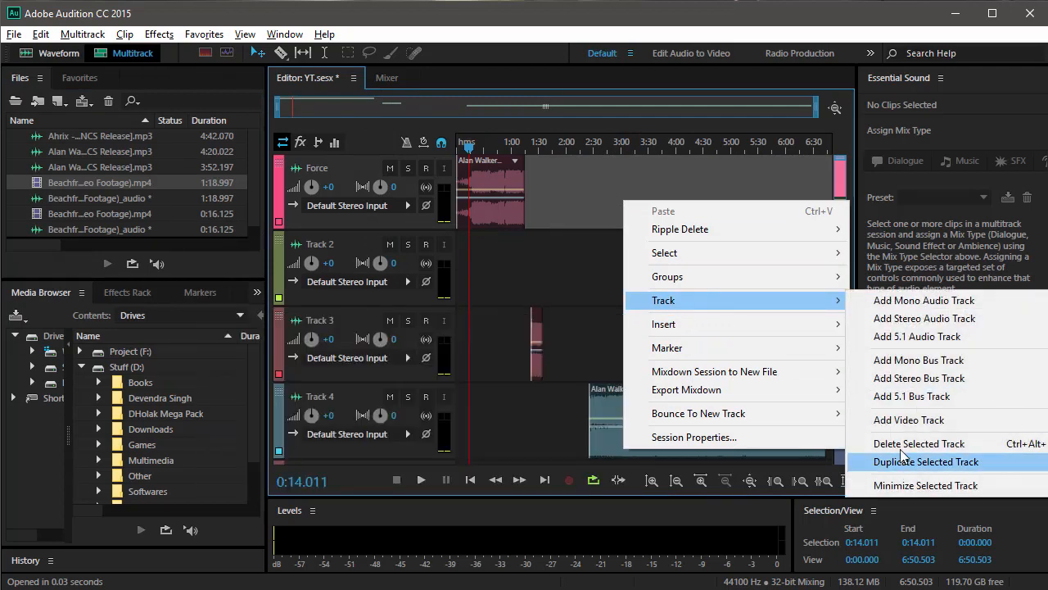
pyautogui.click(925, 440)
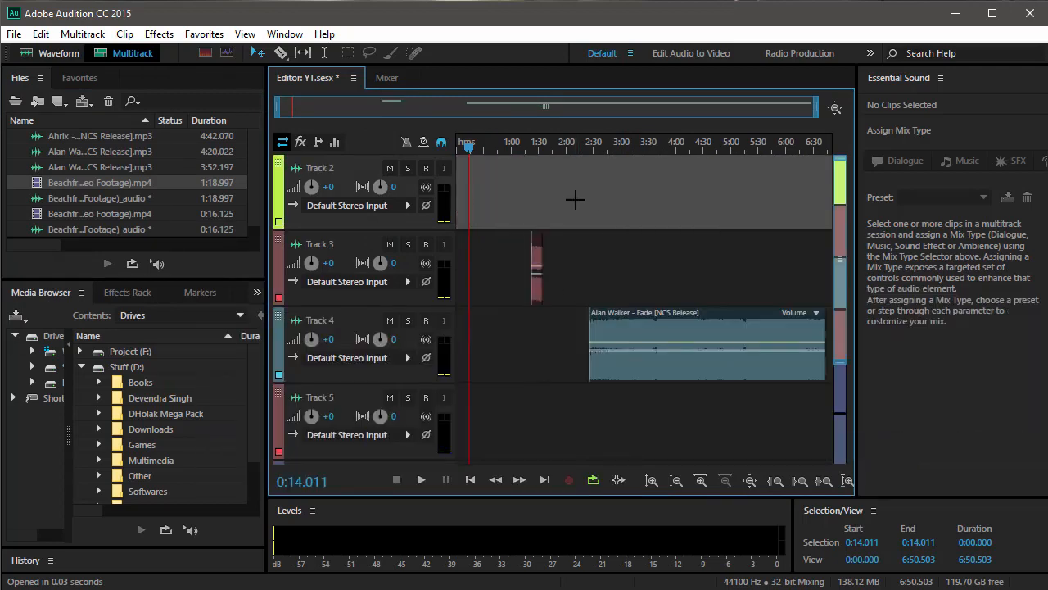
# Step: Maximize the Editor panel and reduce all tracks to their minimum height
pyautogui.scroll(-3, 575, 199)
pyautogui.scroll(3, 575, 199)
pyautogui.press('`')
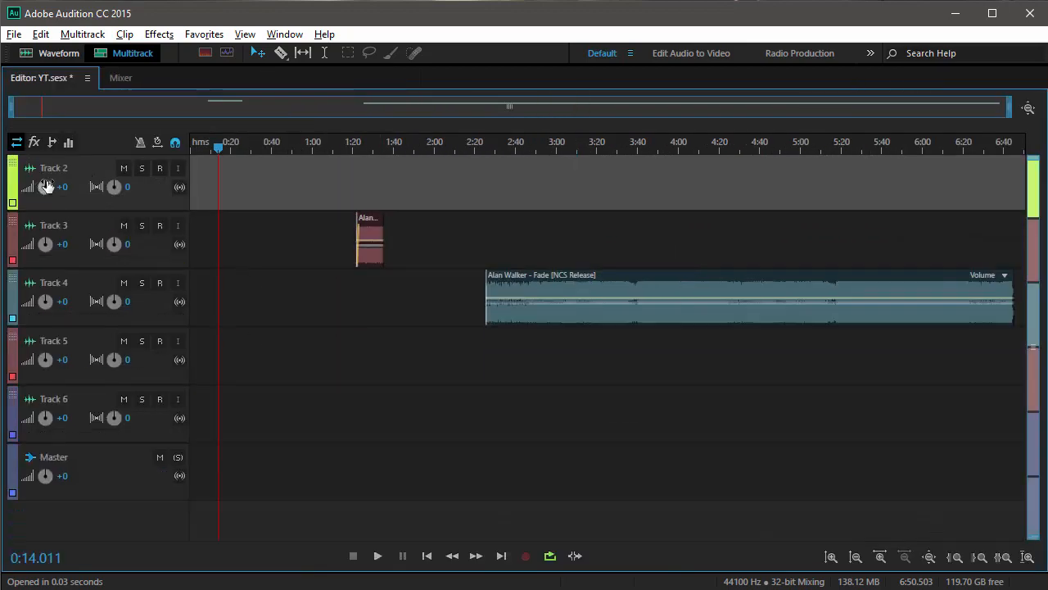
pyautogui.scroll(-4, 47, 186)
pyautogui.scroll(3, 47, 185)
pyautogui.scroll(-3, 46, 185)
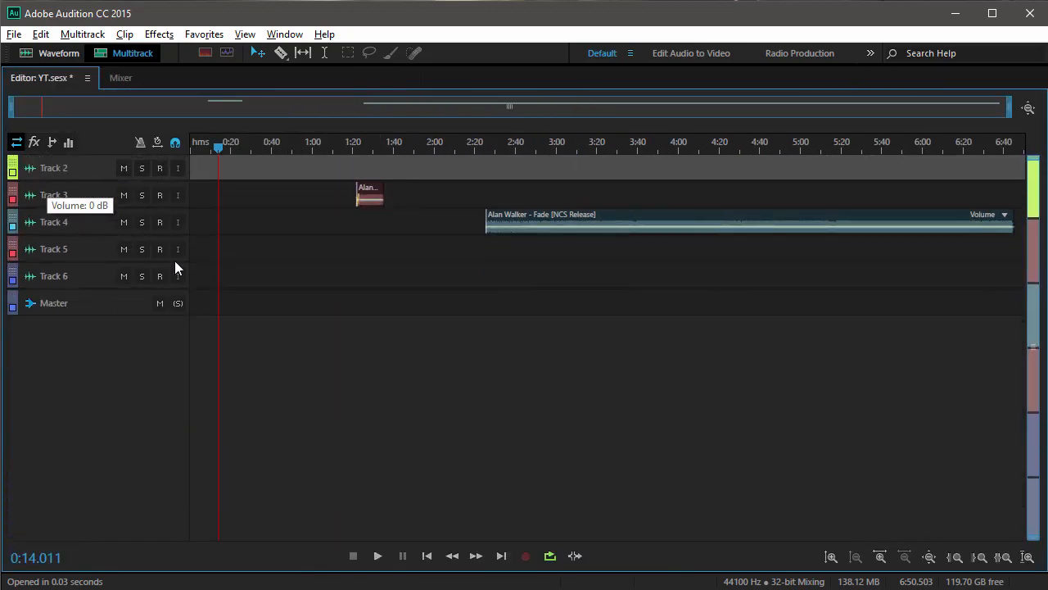
pyautogui.scroll(2, 91, 372)
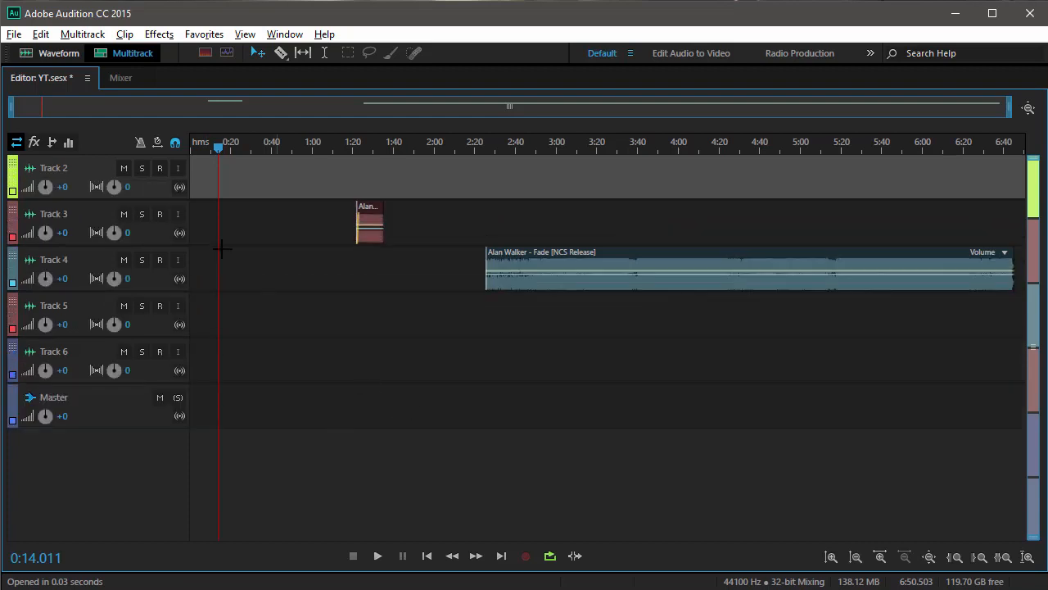
pyautogui.scroll(-1, 77, 174)
pyautogui.scroll(-1, 77, 174)
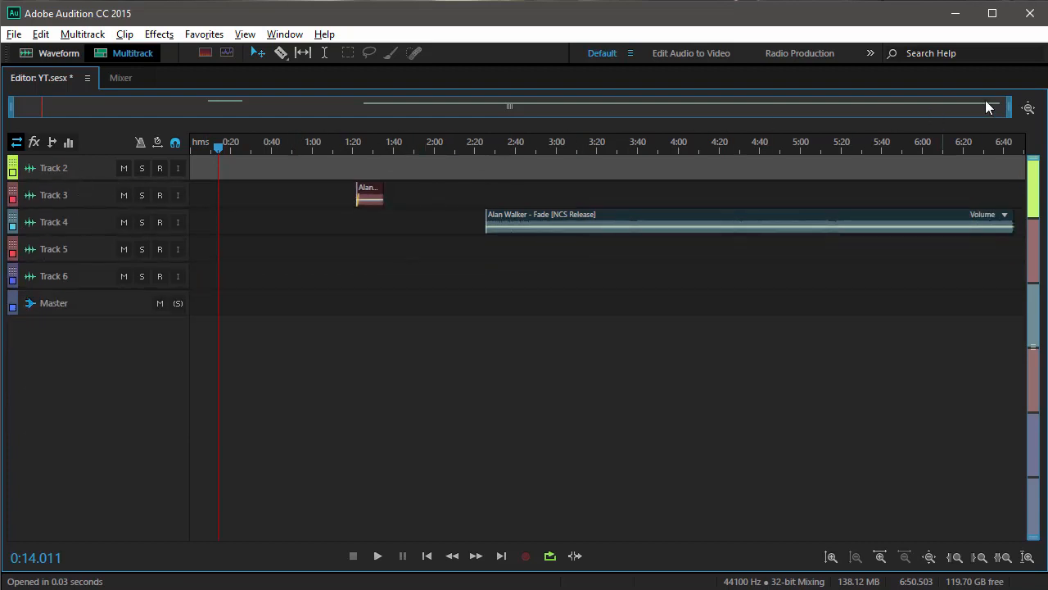
# Step: Move the short Track 3 clip to start at about 0:20 and the Alan Walker - Fade clip on Track 4 to about 0:30
pyautogui.moveTo(1009, 113); pyautogui.dragTo(1004, 147)
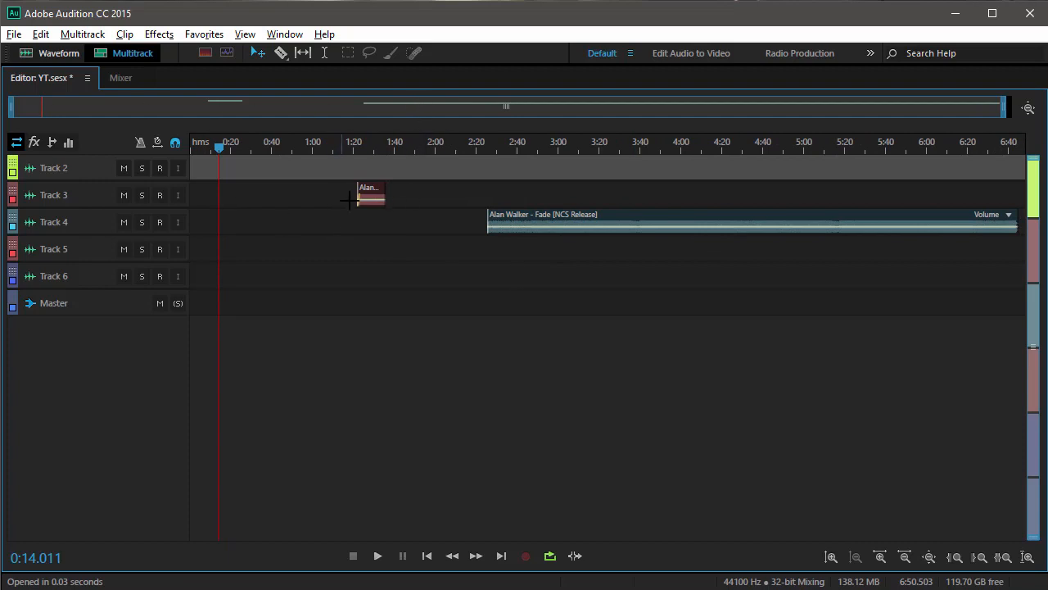
pyautogui.moveTo(367, 197); pyautogui.dragTo(239, 197)
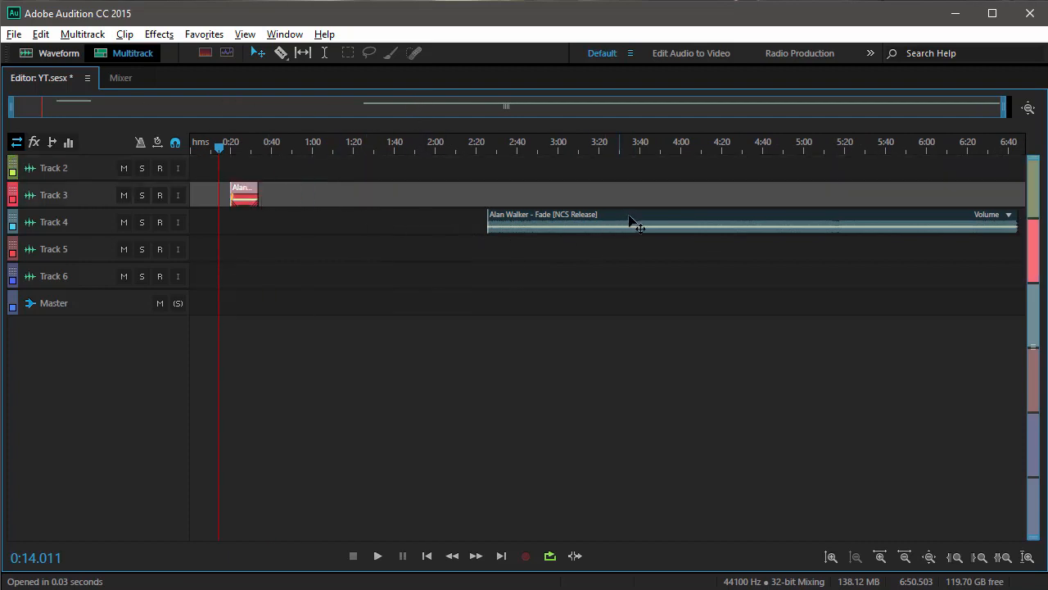
pyautogui.moveTo(631, 220); pyautogui.dragTo(394, 220)
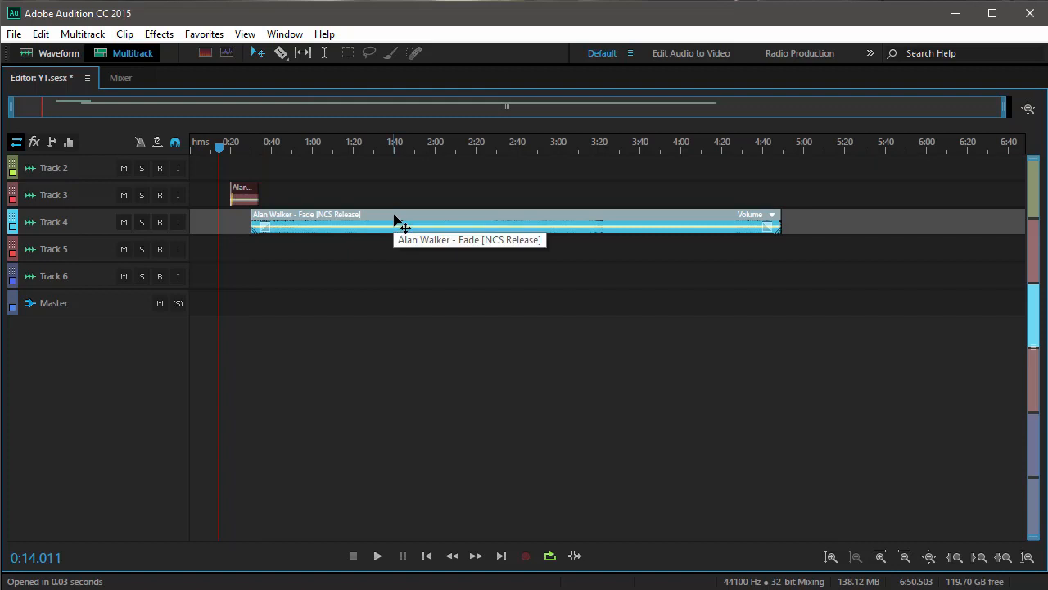